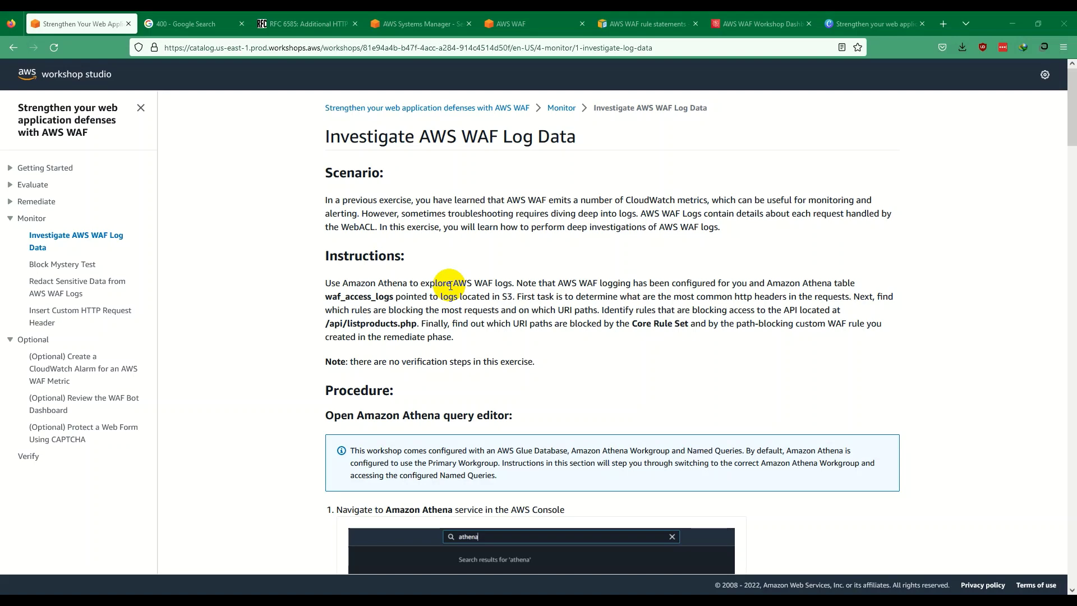
- Read the Investigate AWS WAF Log Data instructions and the start of the procedure for opening the Athena query editor
left_click(324, 281)
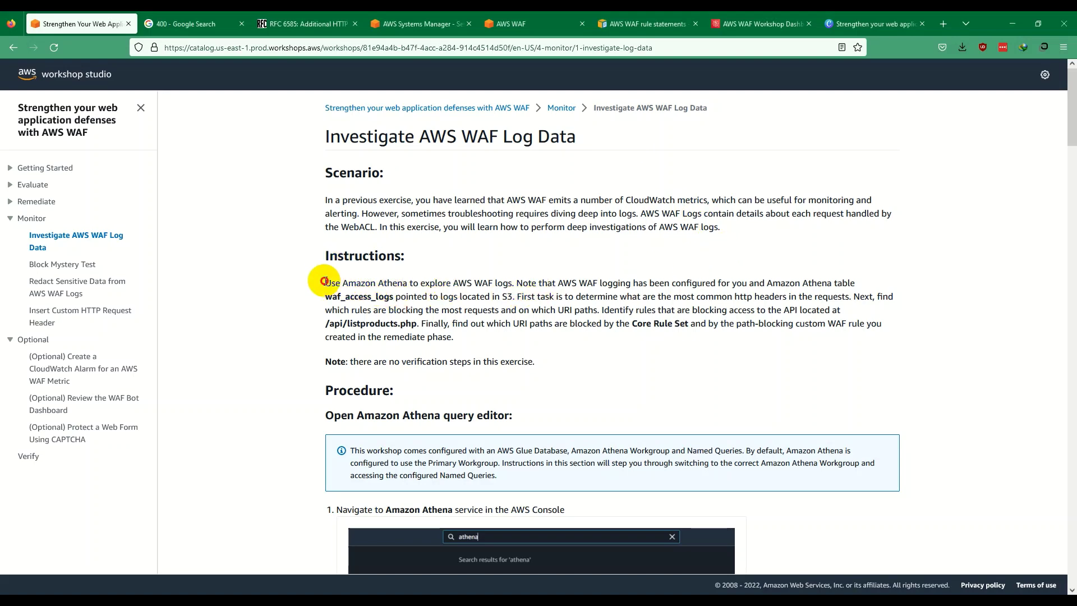
left_click_drag(324, 281, 500, 338)
left_click(500, 338)
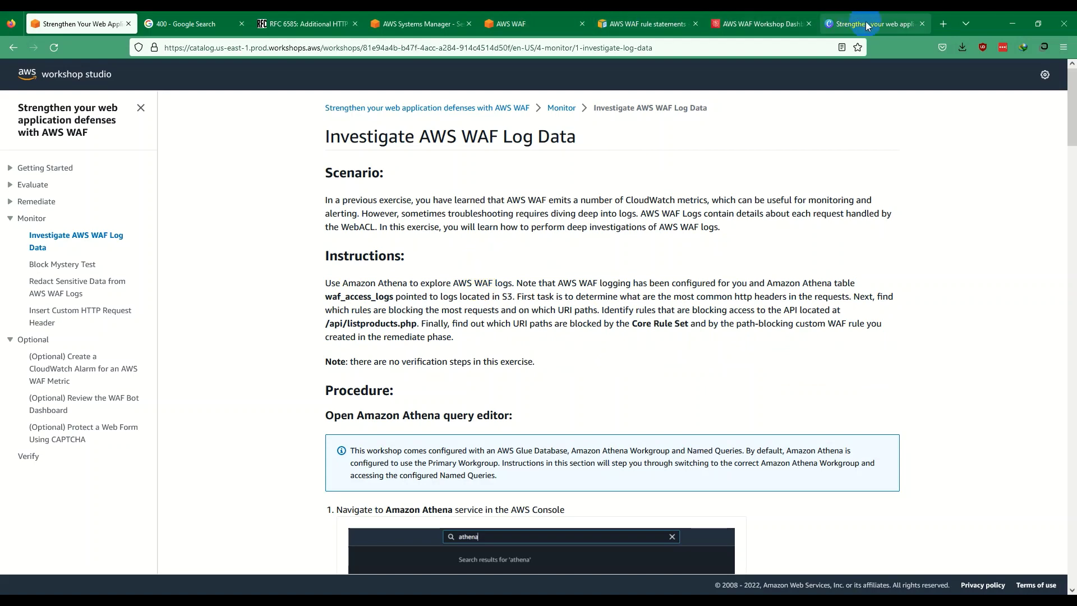
scroll(621, 261, "down", 3)
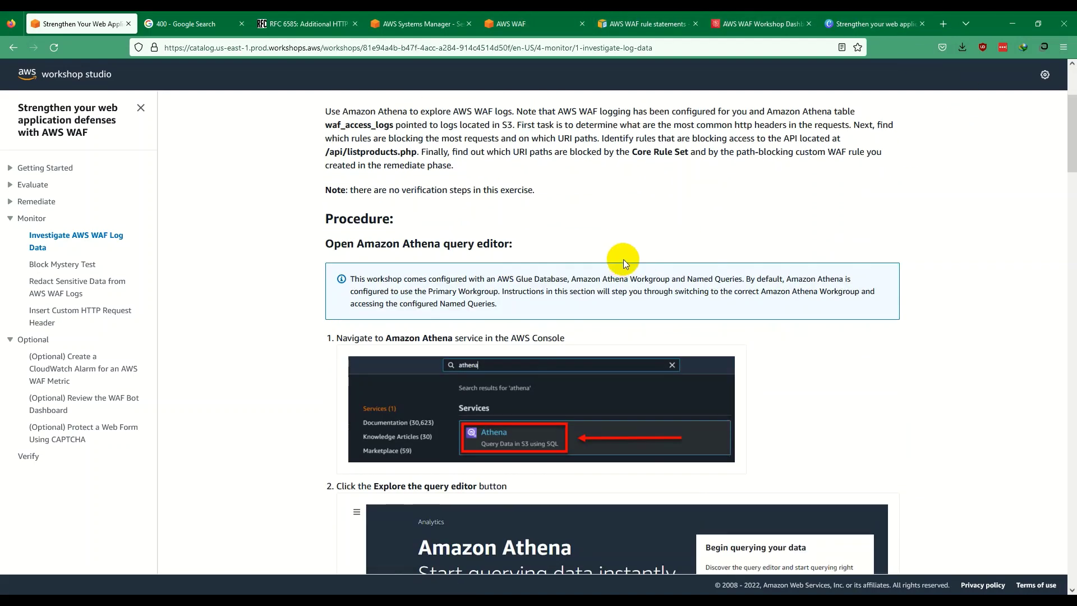
- Switch to the AWS WAF console page and try searching the AWS services for "amazon anthe"
left_click(564, 19)
left_click(449, 17)
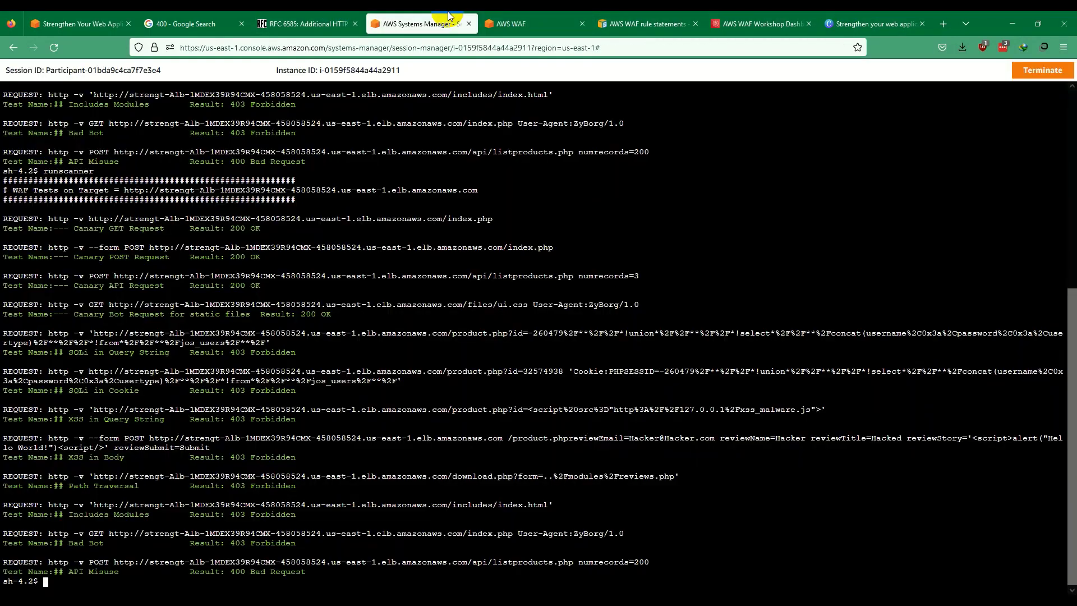
left_click(534, 20)
left_click(264, 72)
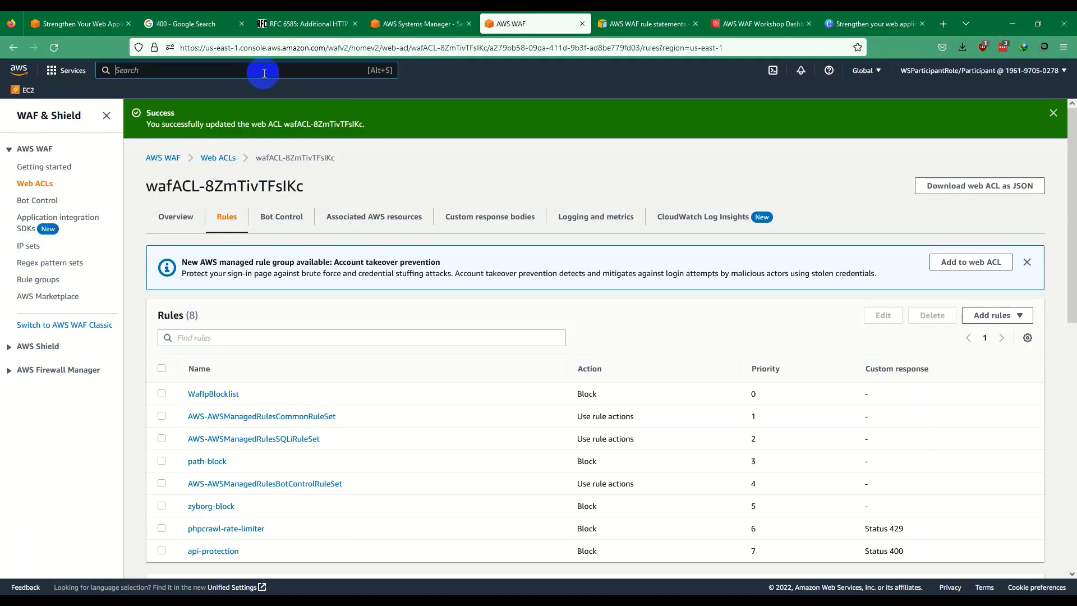
type("amazon an")
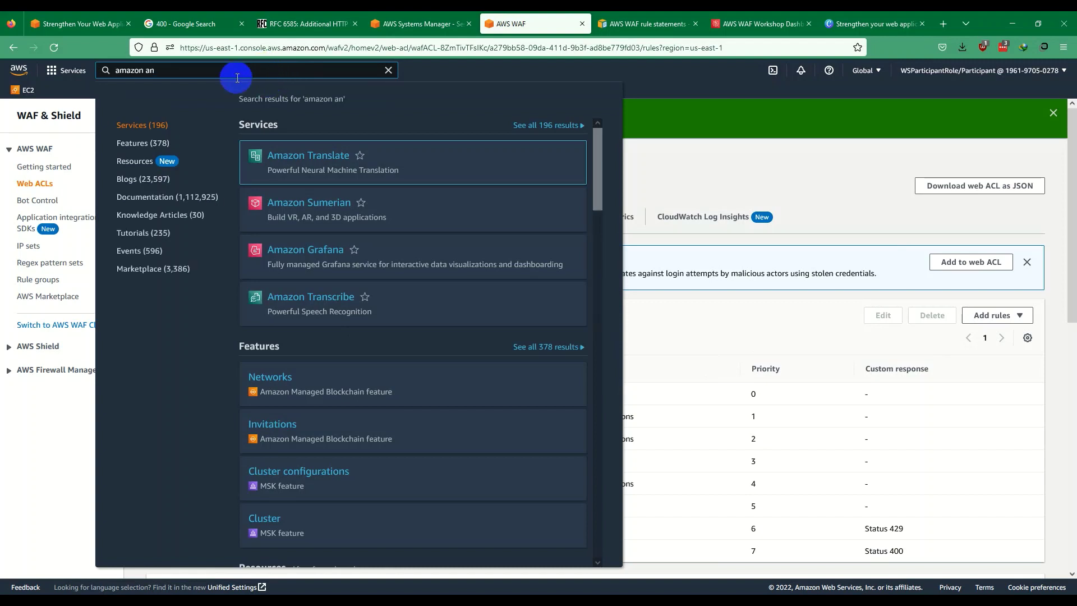
type("the")
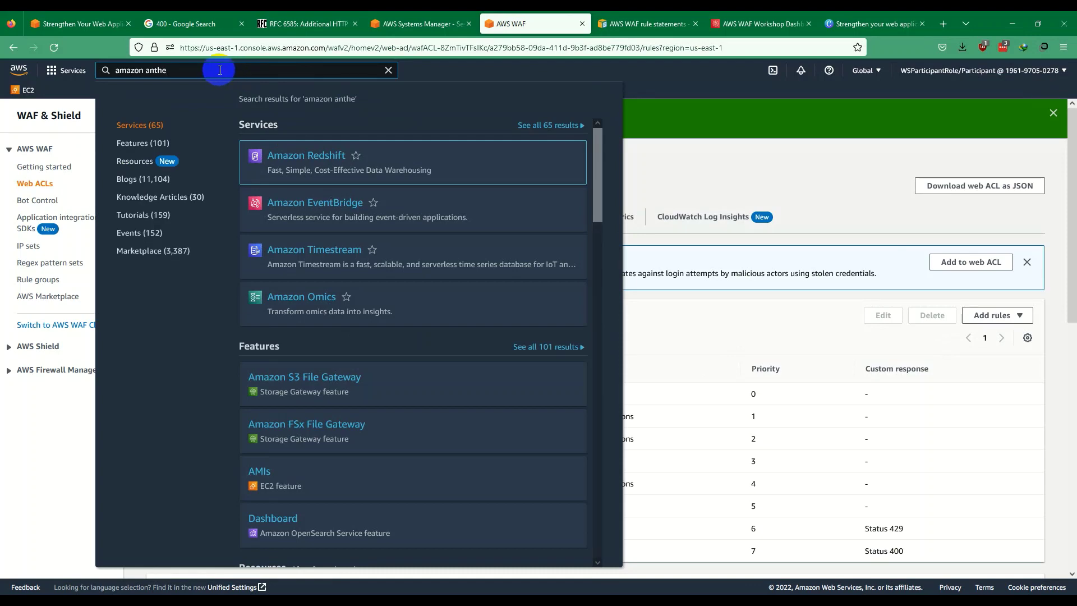
- Try replacing the console service search with the shorter term "anthe"
triple_click(211, 69)
type("ams")
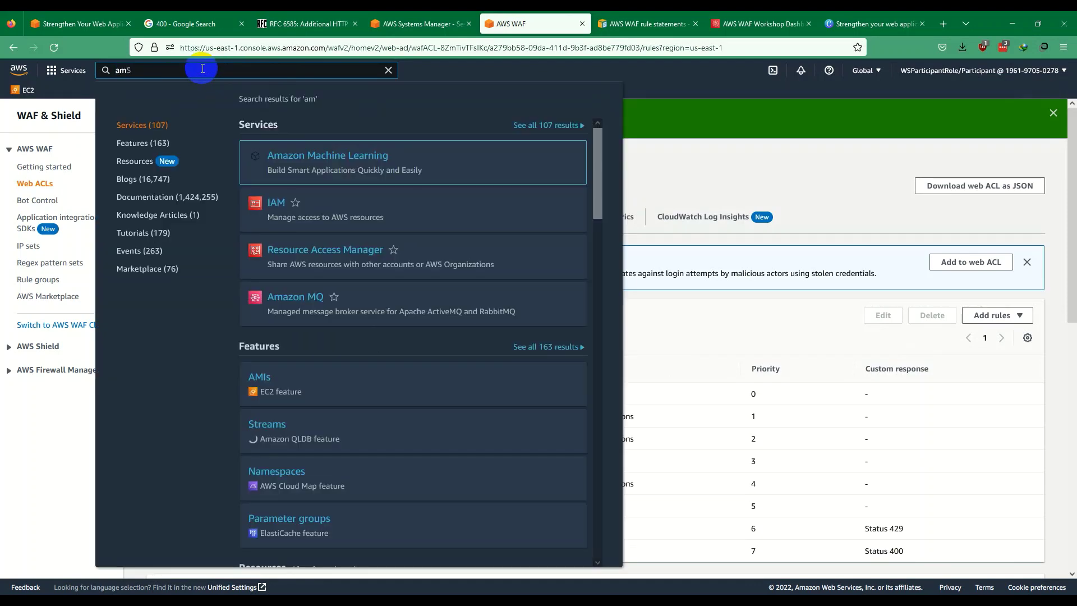
key("BackSpace")
key("BackSpace")
key("BackSpace")
type("an")
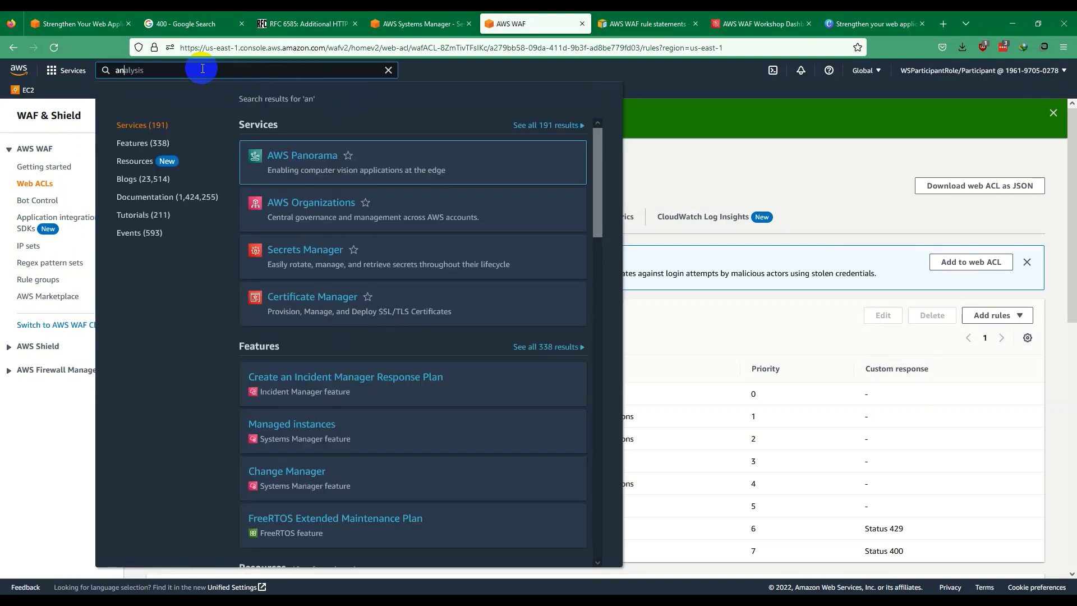
type("alysisthe")
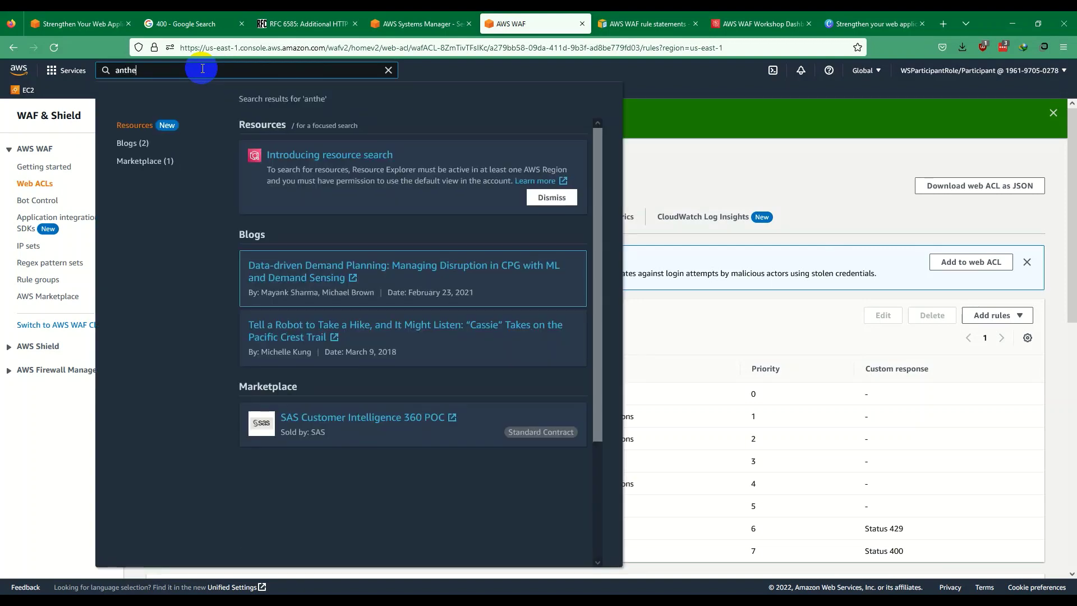
- Check the spelling of the required service name in the workshop procedure and return to the AWS console
left_click(84, 24)
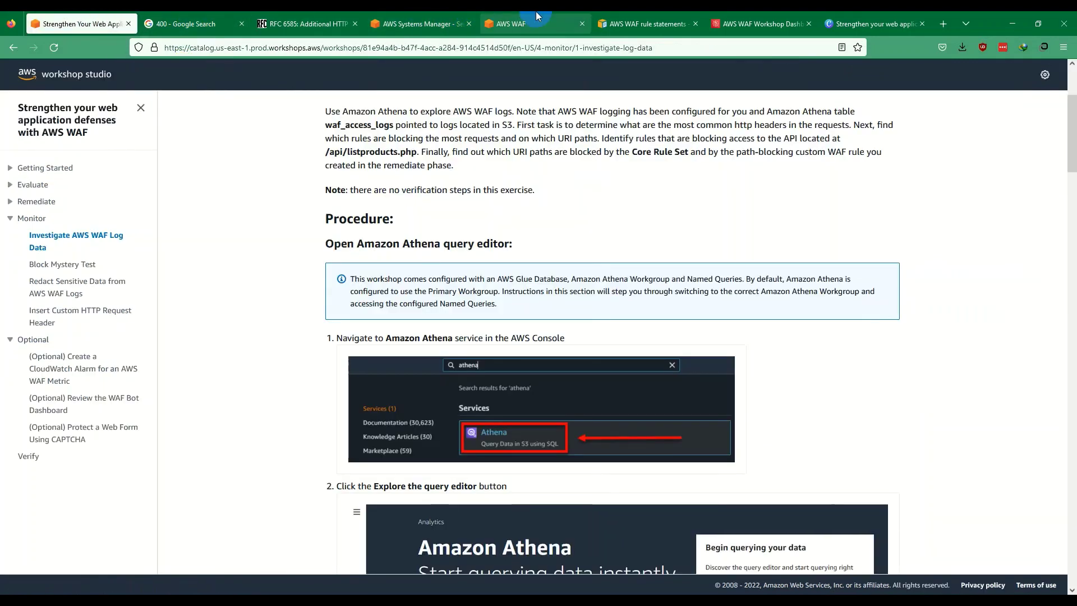
left_click(645, 24)
left_click(528, 16)
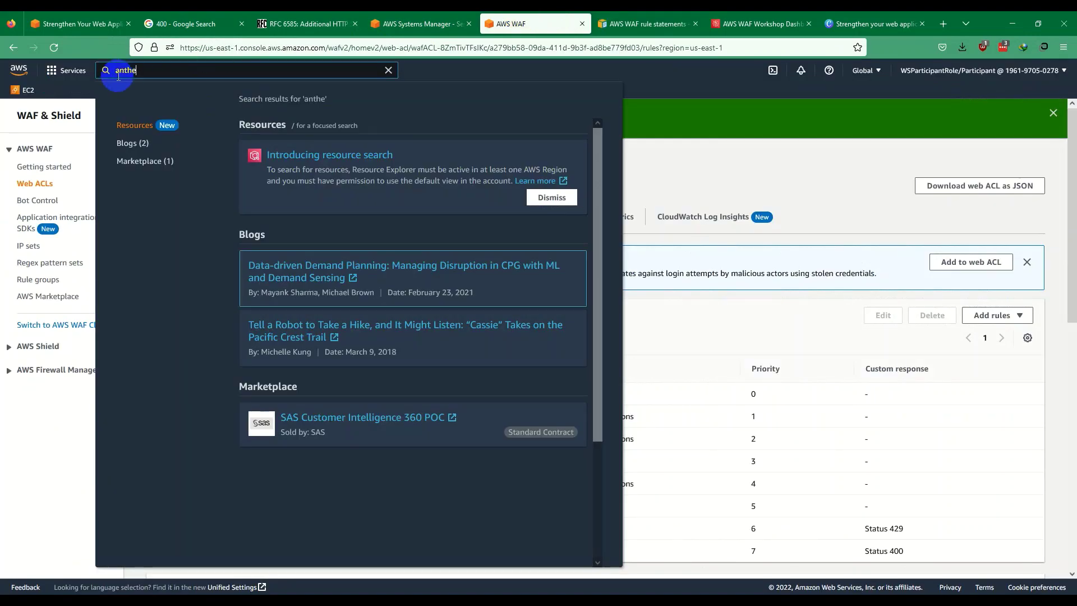
- Search the AWS console for "athena" and open the Athena service
left_click_drag(259, 70, 97, 84)
type("t")
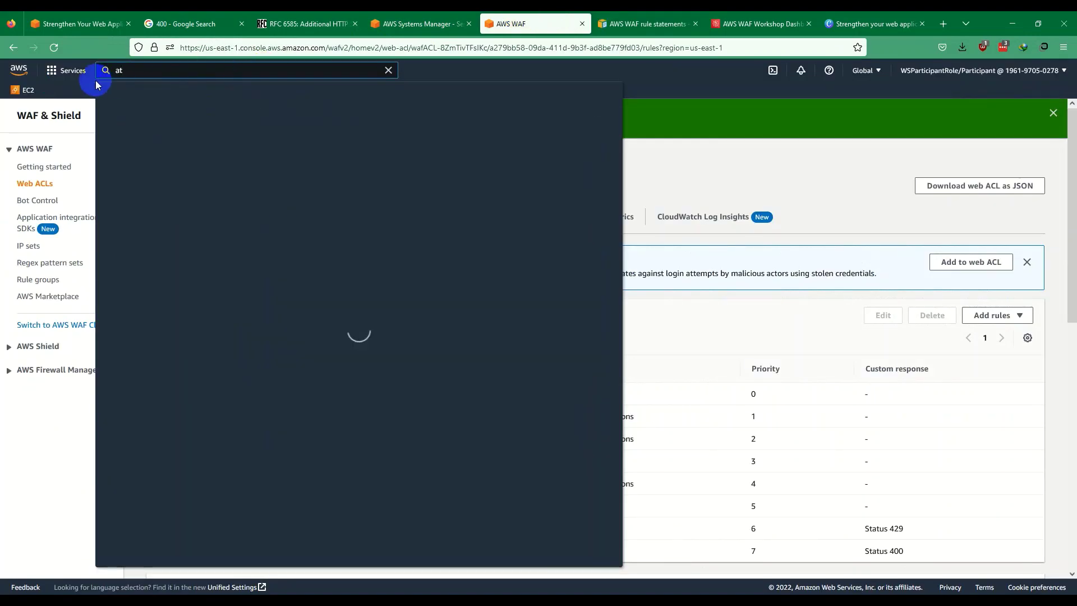
key("Tab")
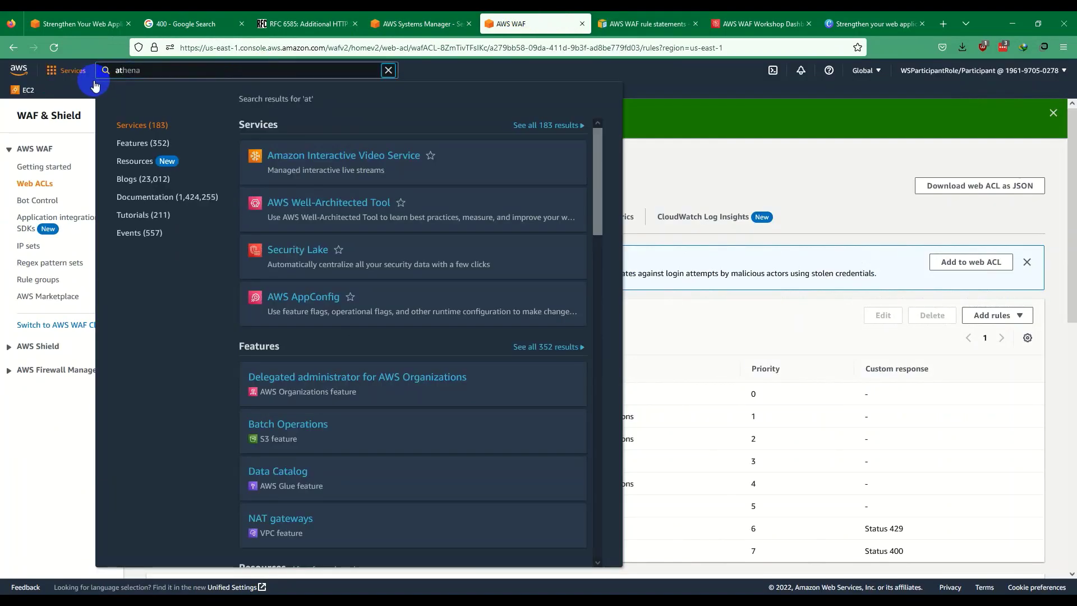
left_click(152, 73)
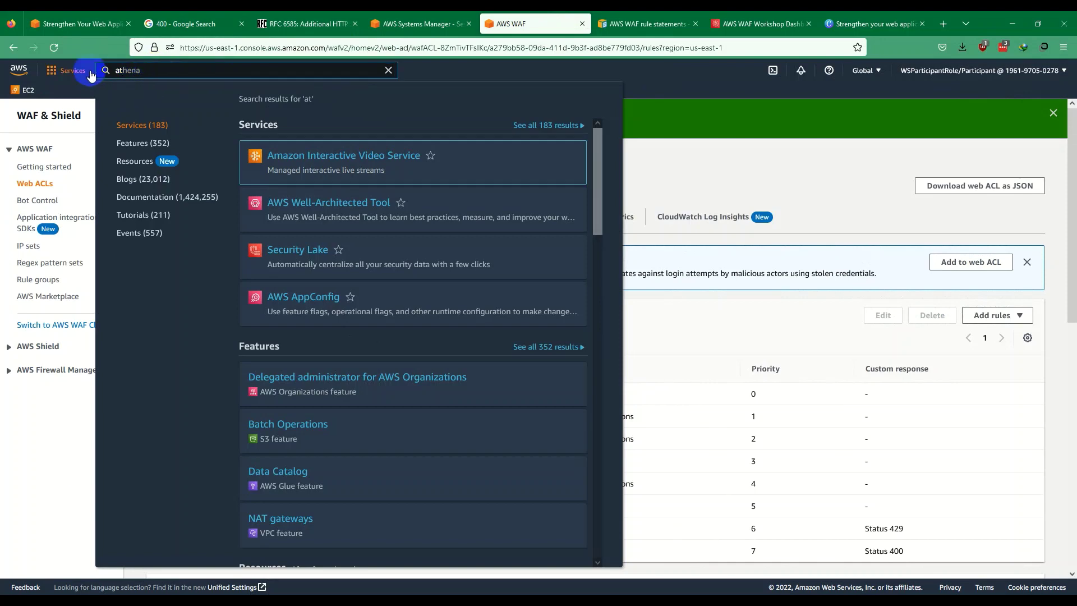
key("Right")
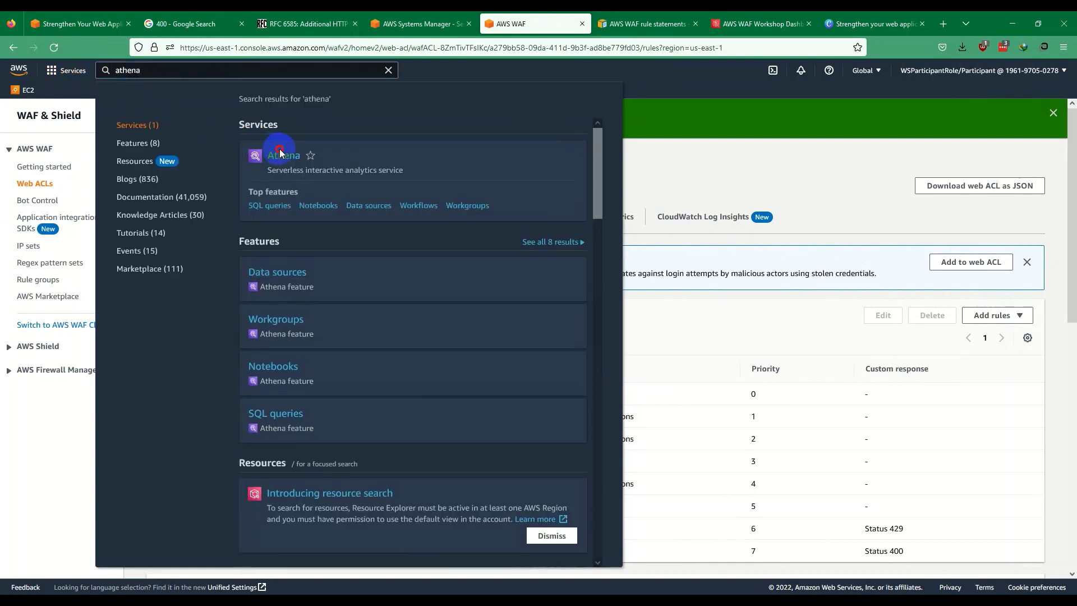
left_click(279, 158)
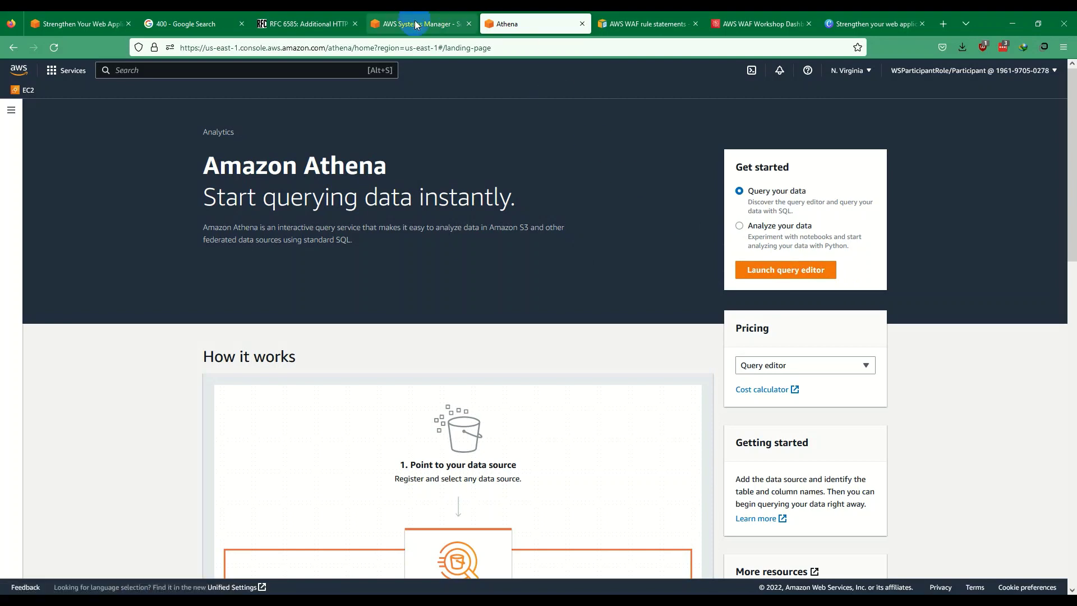
- Review the workshop step on opening the query editor, glance through the other open pages and return to the Athena landing page
left_click(118, 16)
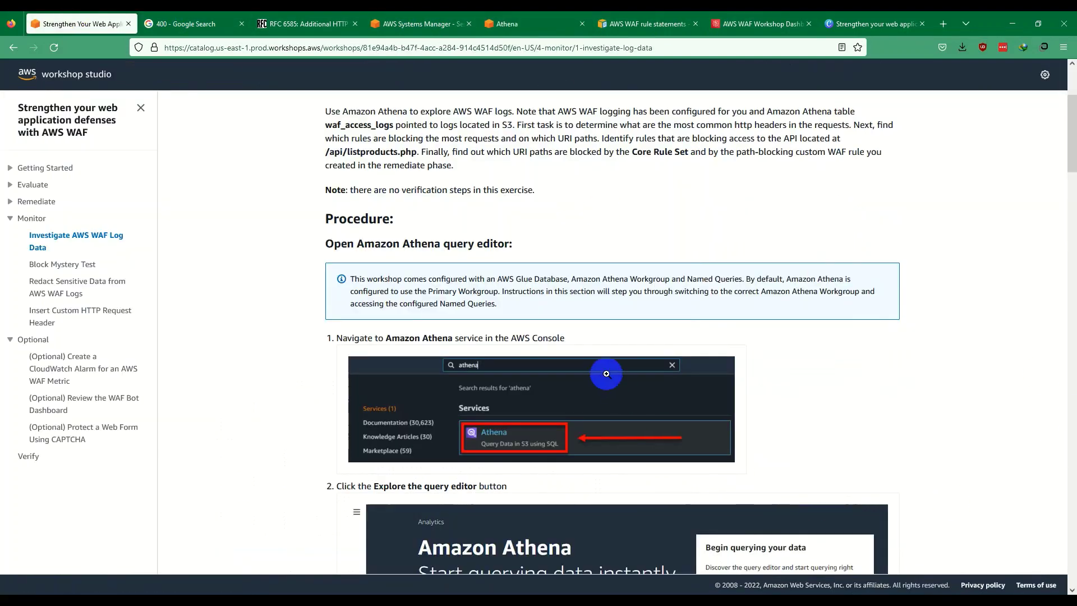
scroll(610, 372, "down", 4)
left_click(769, 25)
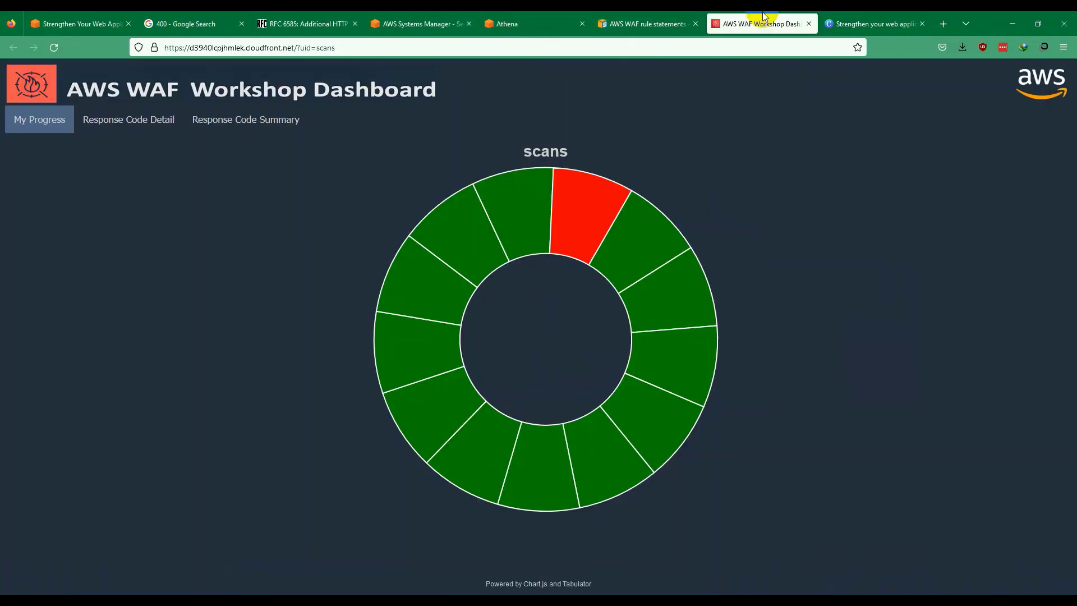
left_click(622, 18)
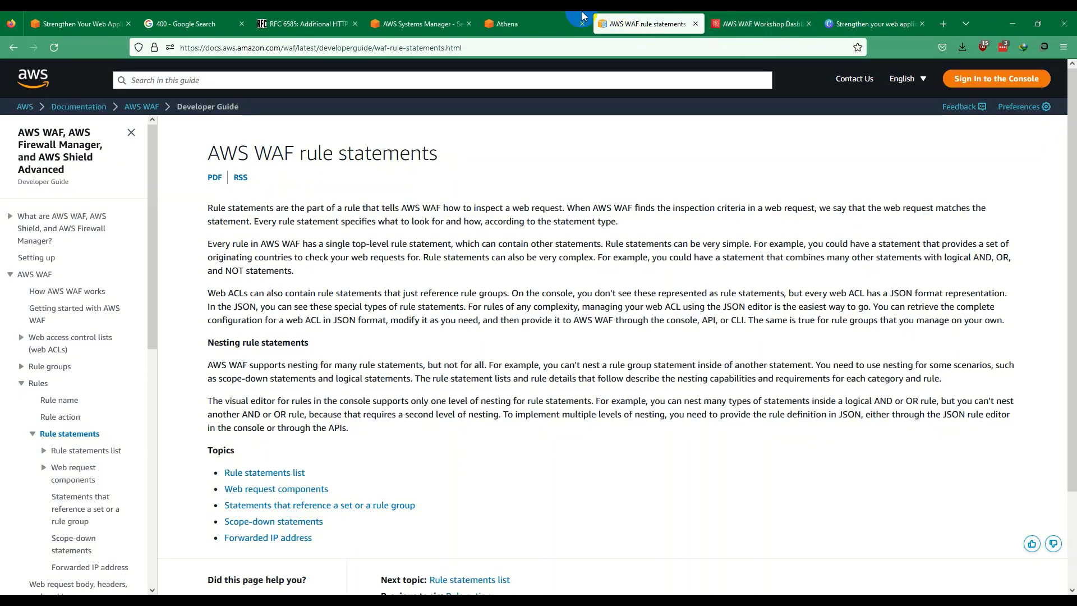
left_click(533, 23)
left_click(429, 23)
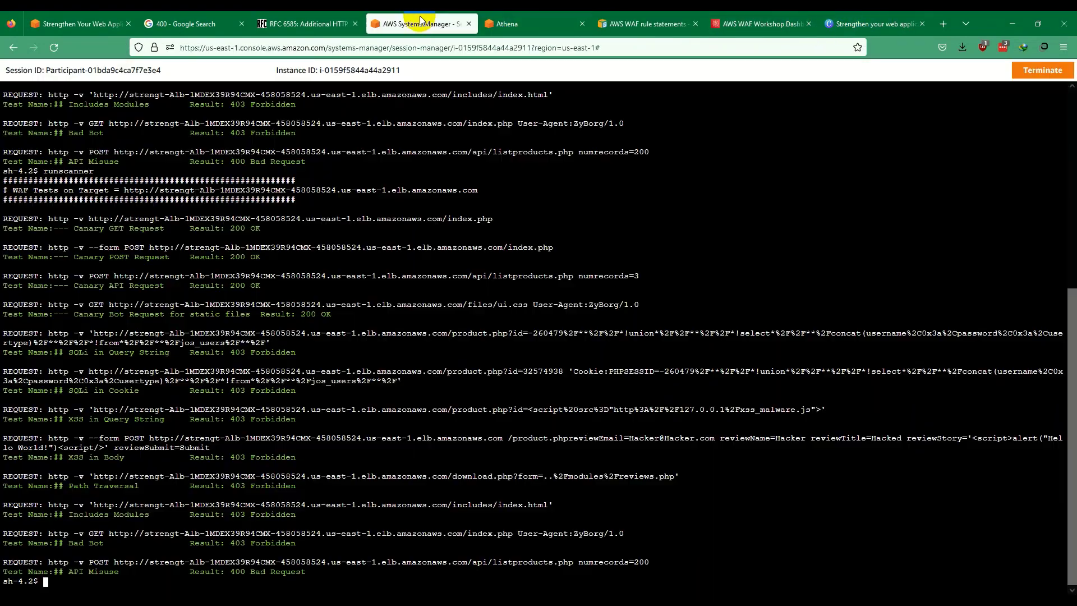
left_click(547, 48)
left_click(543, 24)
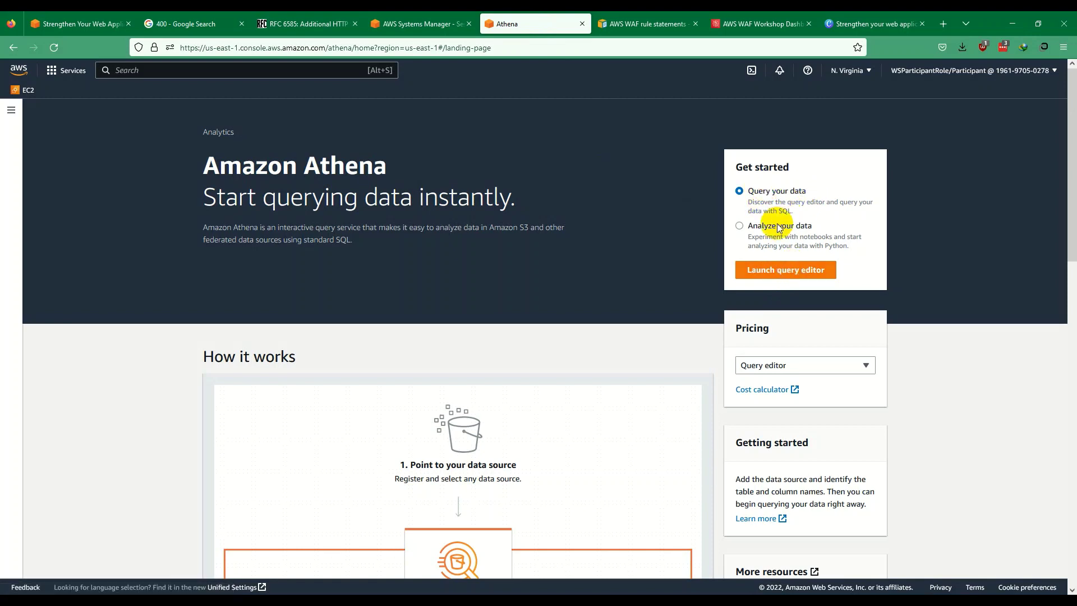
- Read the workshop instructions on exploring the query editor and choosing the WSWLogQueryWorkGroup workgroup
left_click(95, 19)
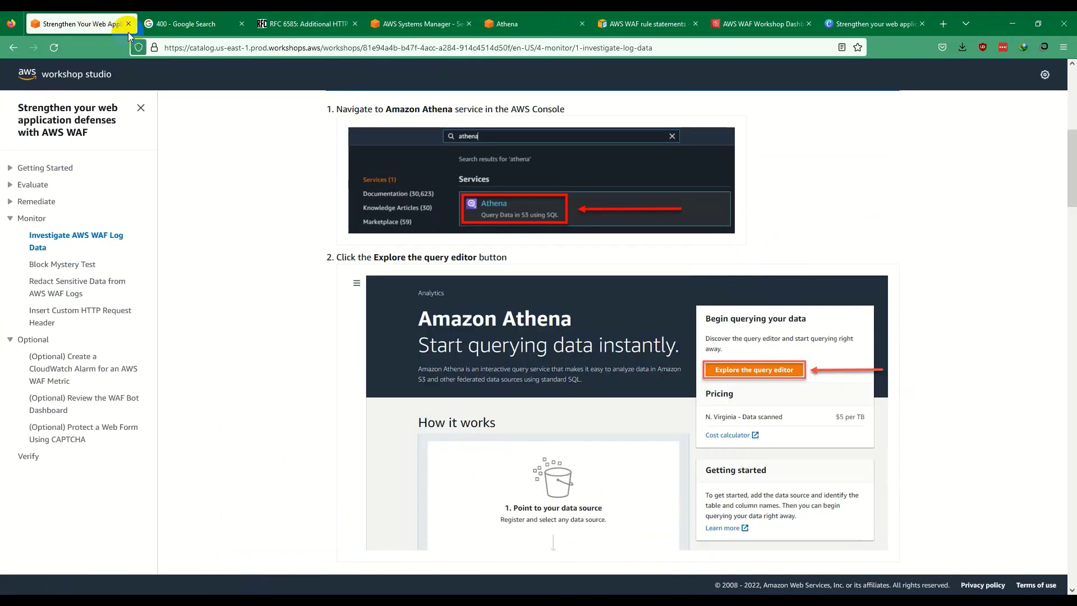
scroll(453, 213, "down", 2)
scroll(454, 213, "down", 5)
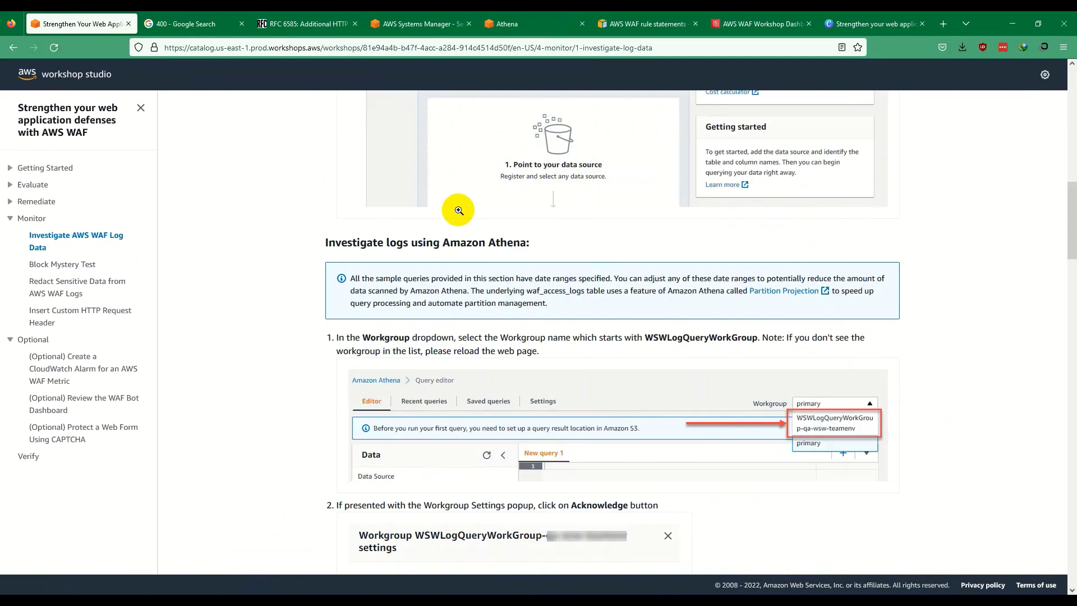
scroll(471, 209, "up", 2)
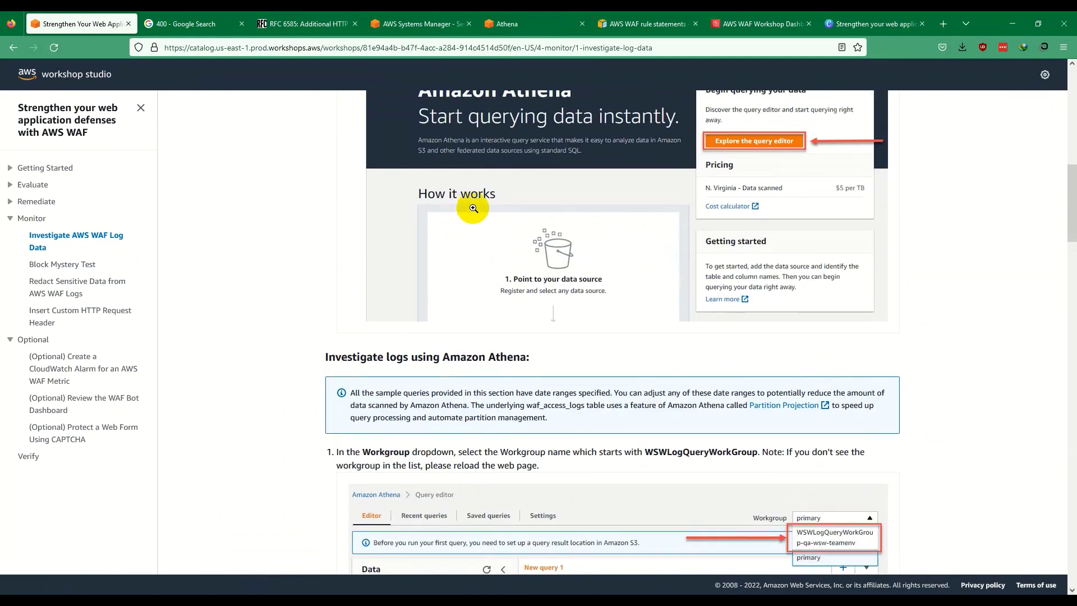
- Launch the Athena query editor from the service's landing page and dismiss the new query engine notice
left_click(557, 22)
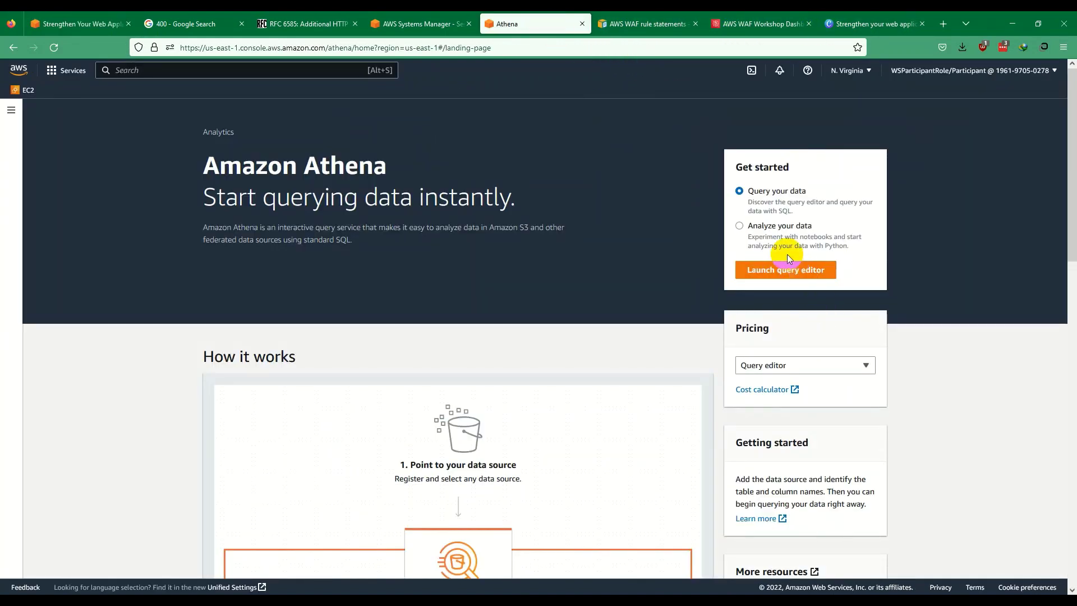
scroll(755, 253, "down", 3)
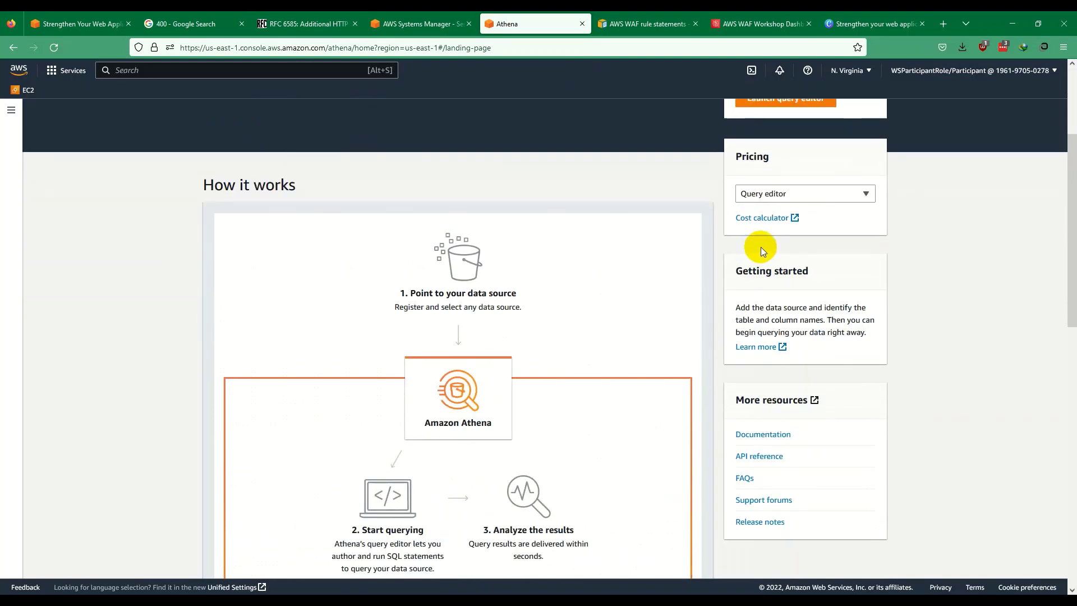
left_click(797, 200)
left_click(798, 206)
scroll(768, 296, "up", 3)
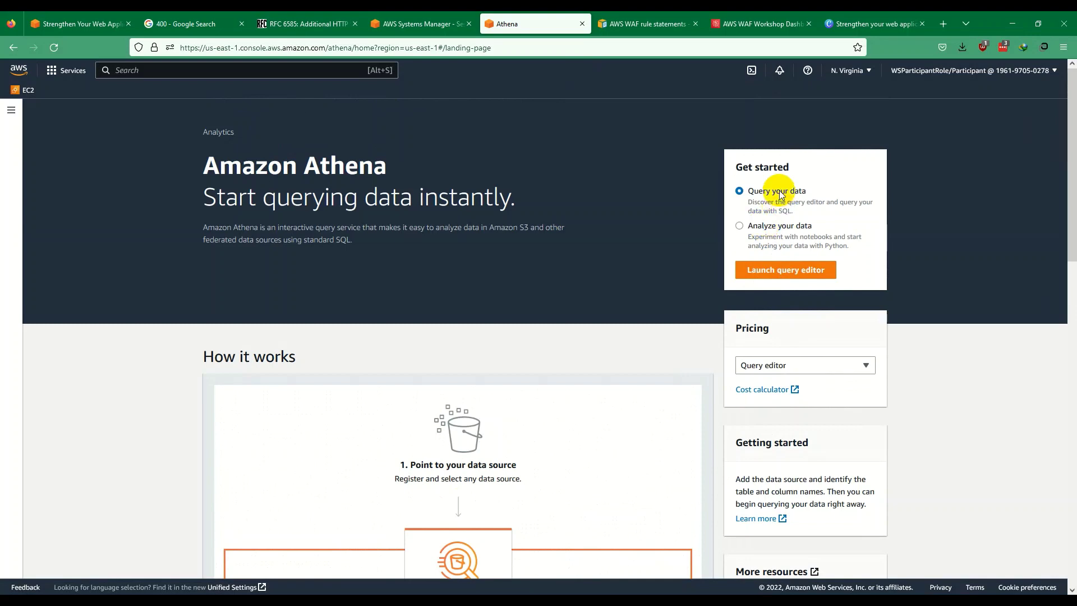
left_click(771, 269)
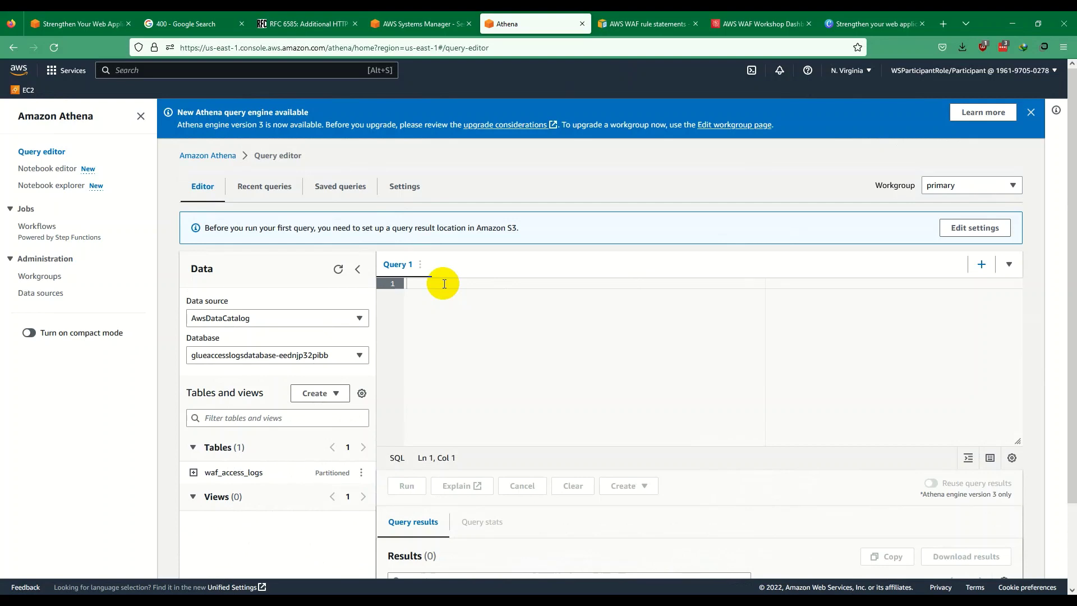
left_click(1032, 113)
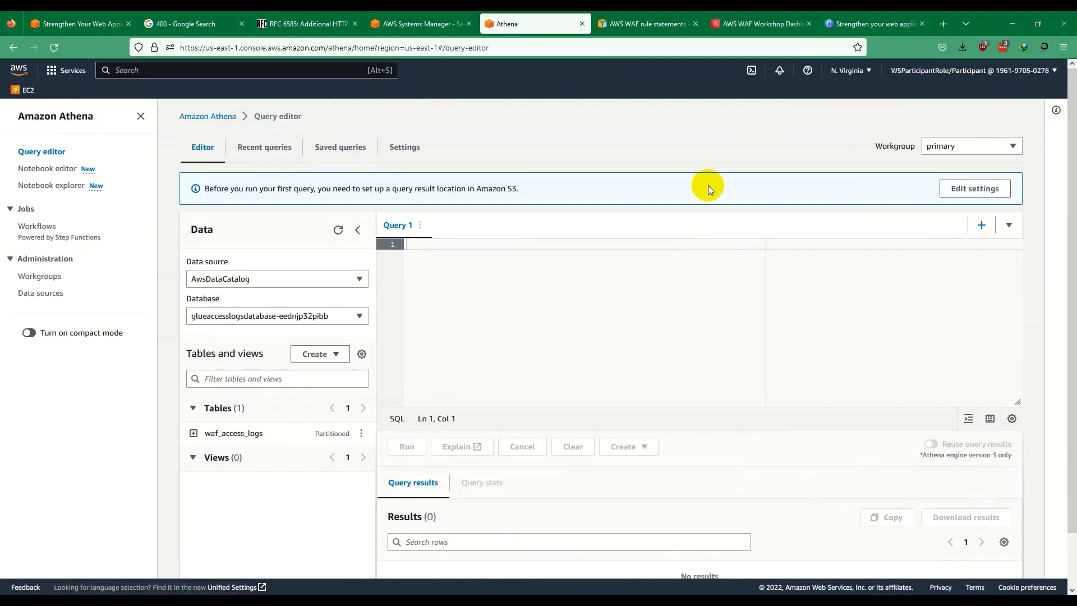
- Keep AwsDataCatalog as the data source and select the glueaccesslogsdatabase-eednjp32pibb database
left_click(249, 279)
left_click(250, 281)
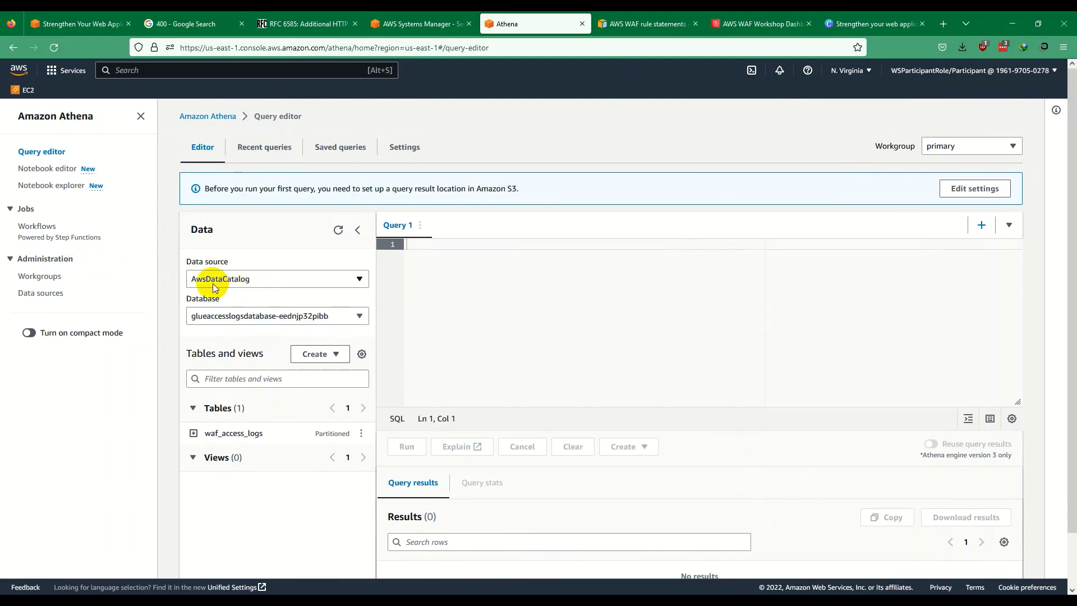
left_click(258, 315)
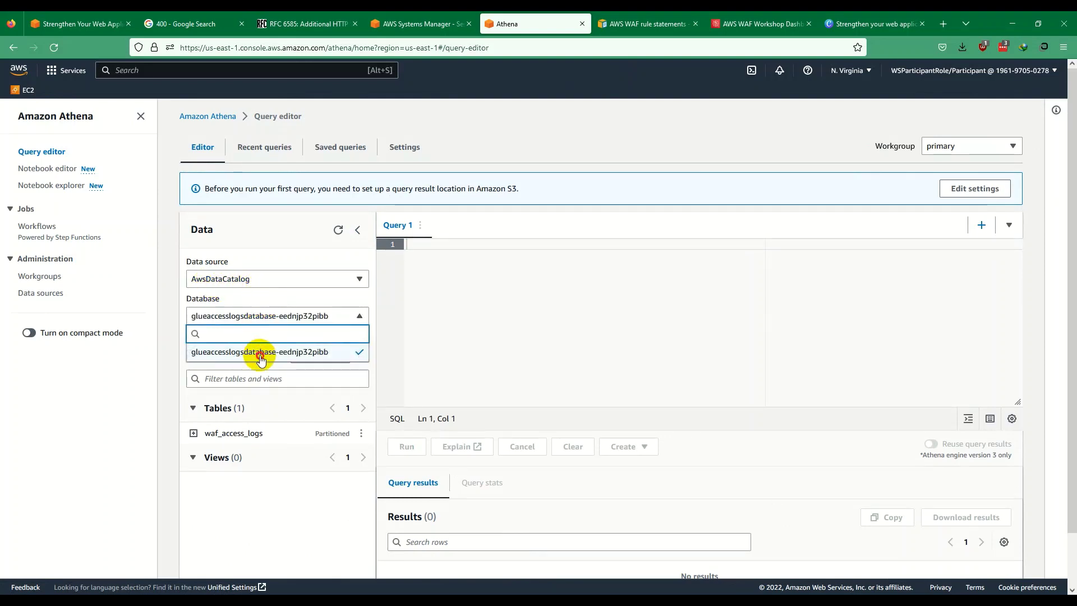
left_click(260, 354)
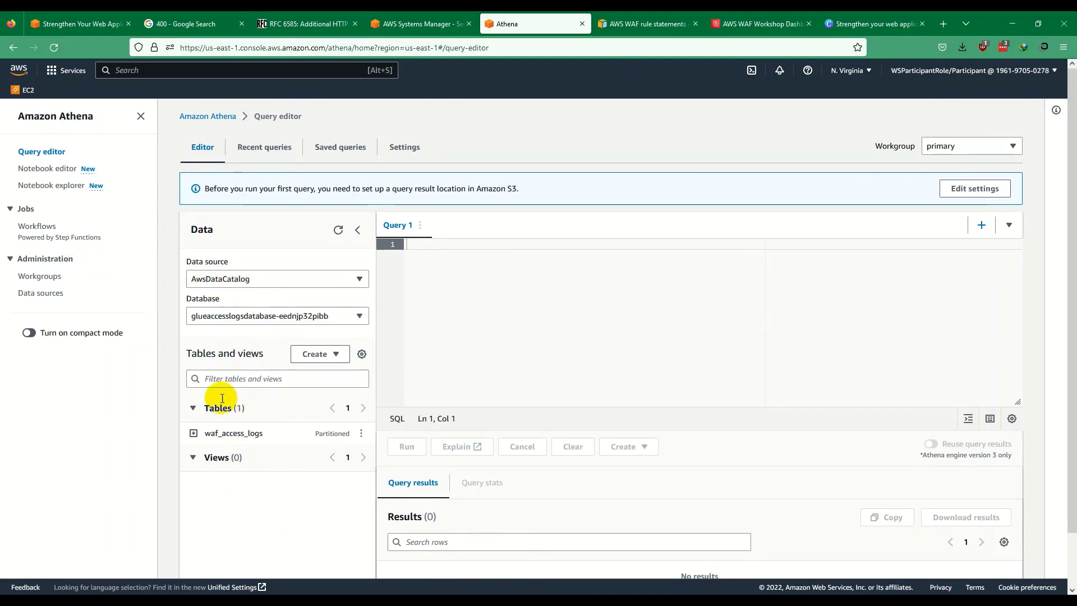
double_click(226, 437)
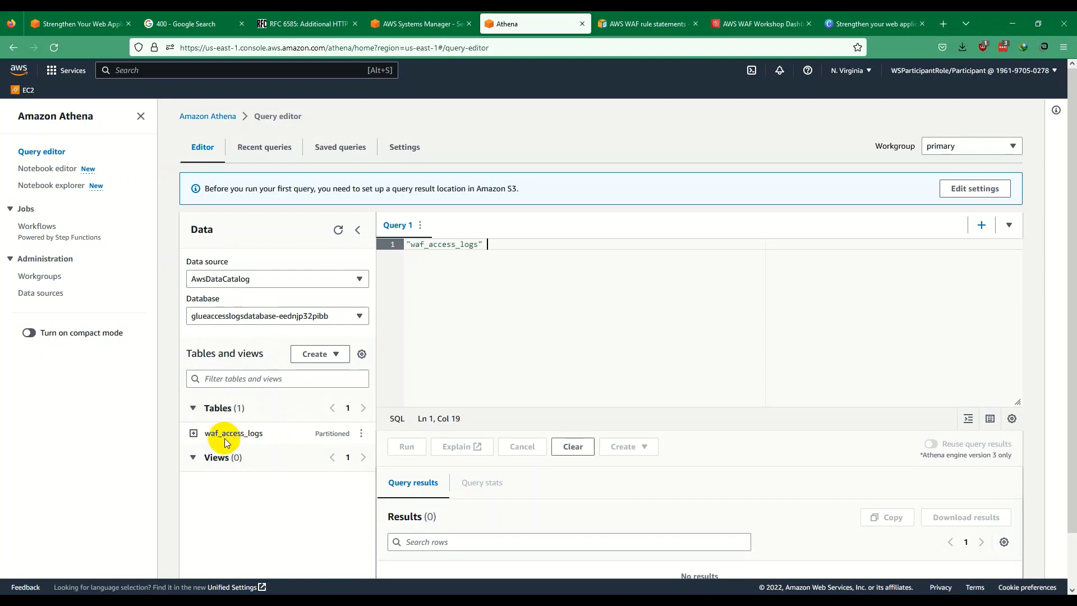
left_click_drag(497, 245, 389, 245)
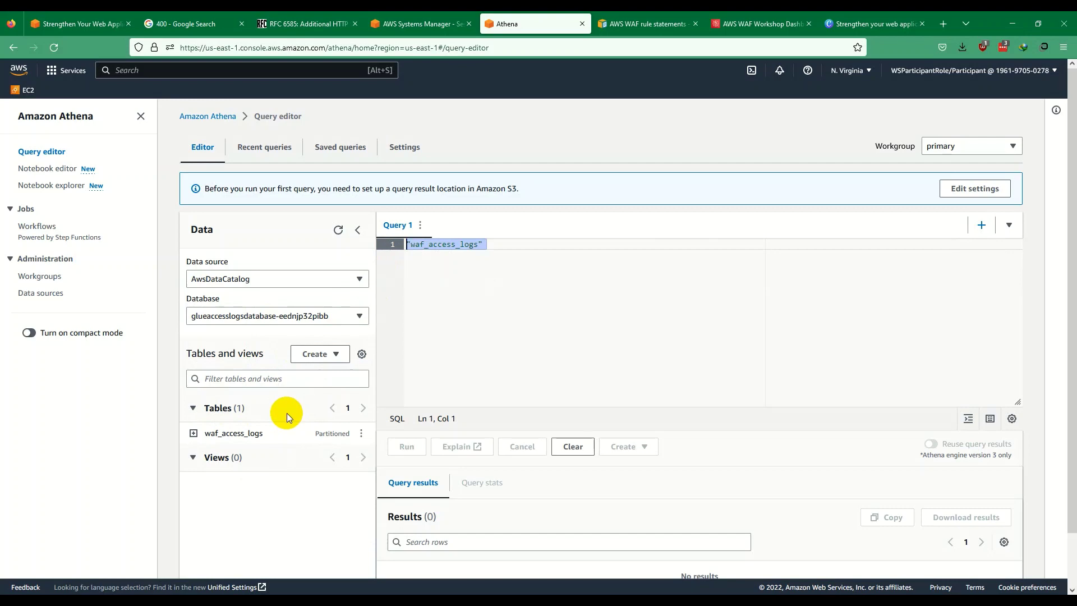
key("BackSpace")
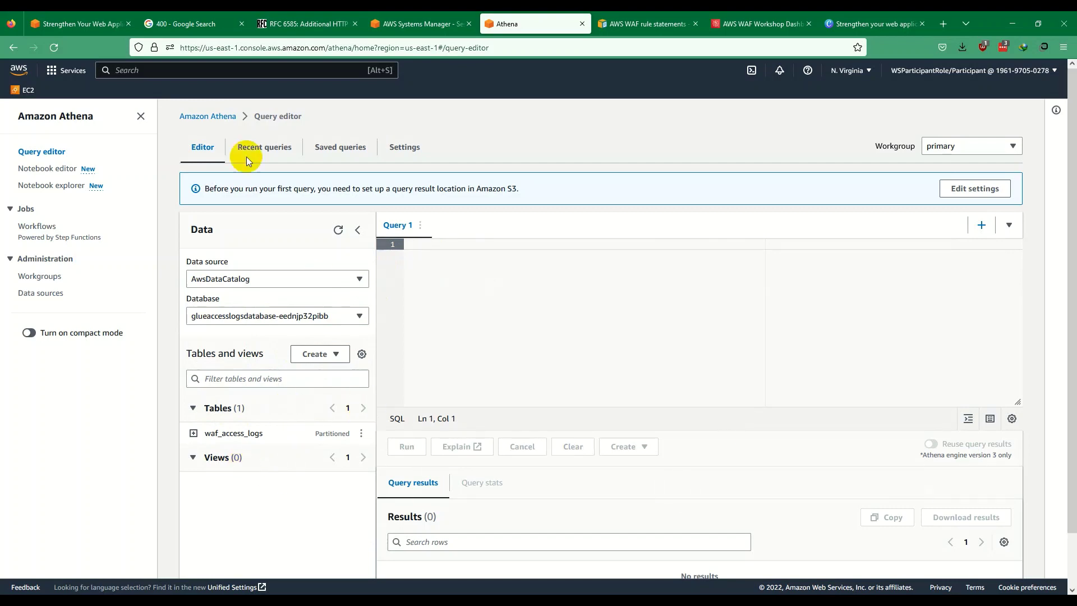
- Check the workshop's workgroup instructions and switch the Athena workgroup to WSWLogQueryWorkGroup-strengthen-template
left_click(112, 24)
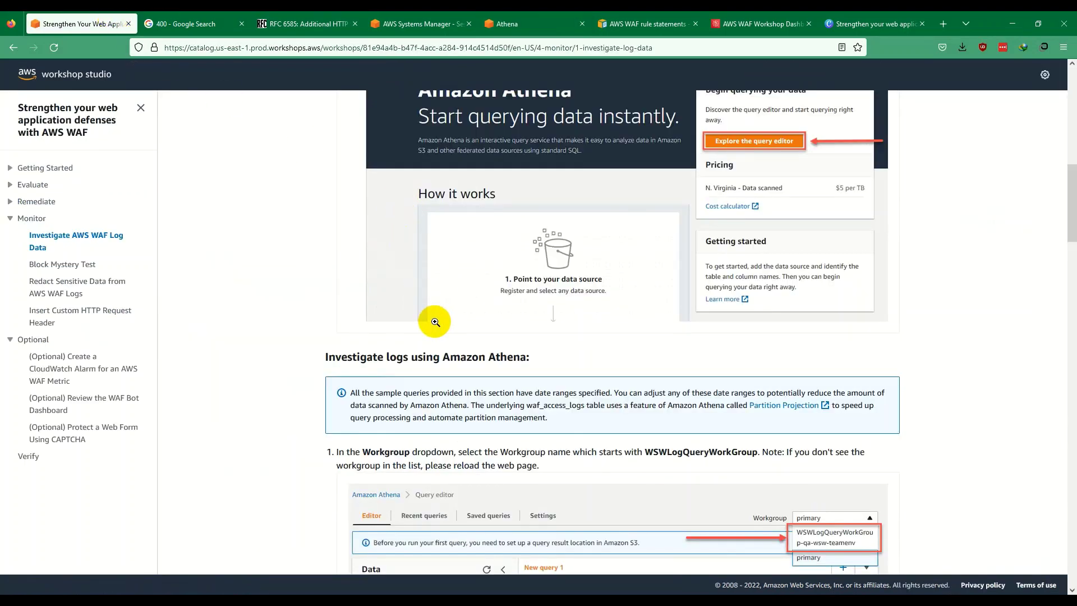
scroll(435, 322, "down", 5)
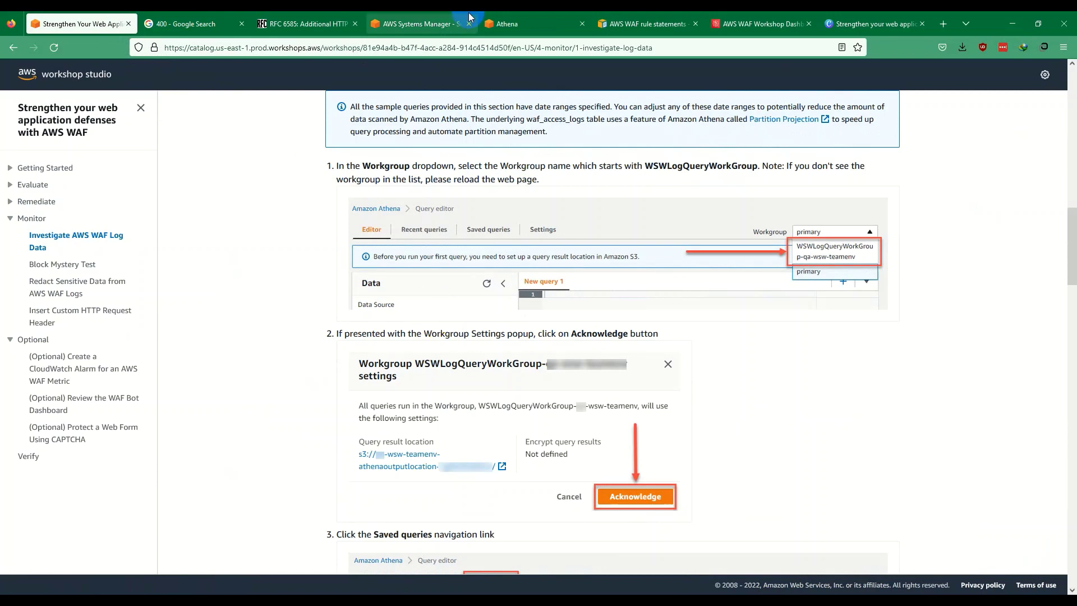
left_click(505, 25)
left_click(448, 271)
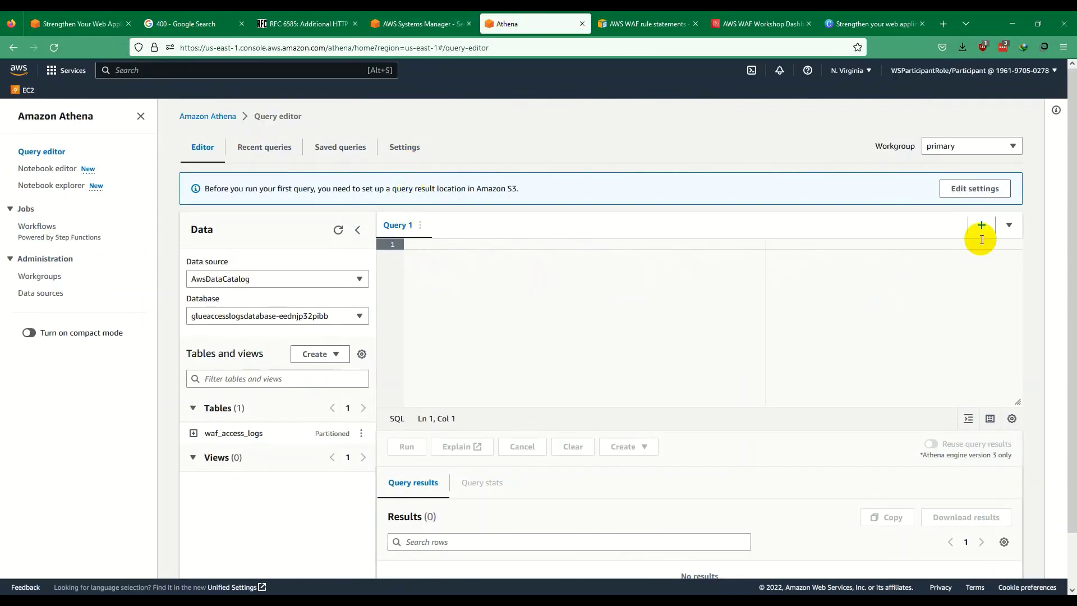
left_click(928, 148)
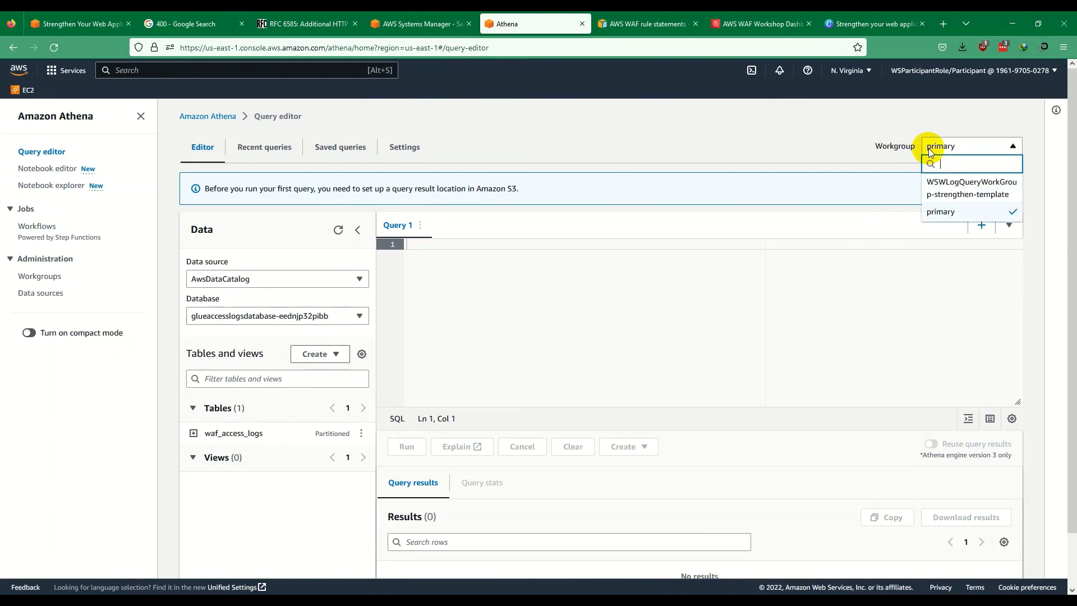
left_click(957, 187)
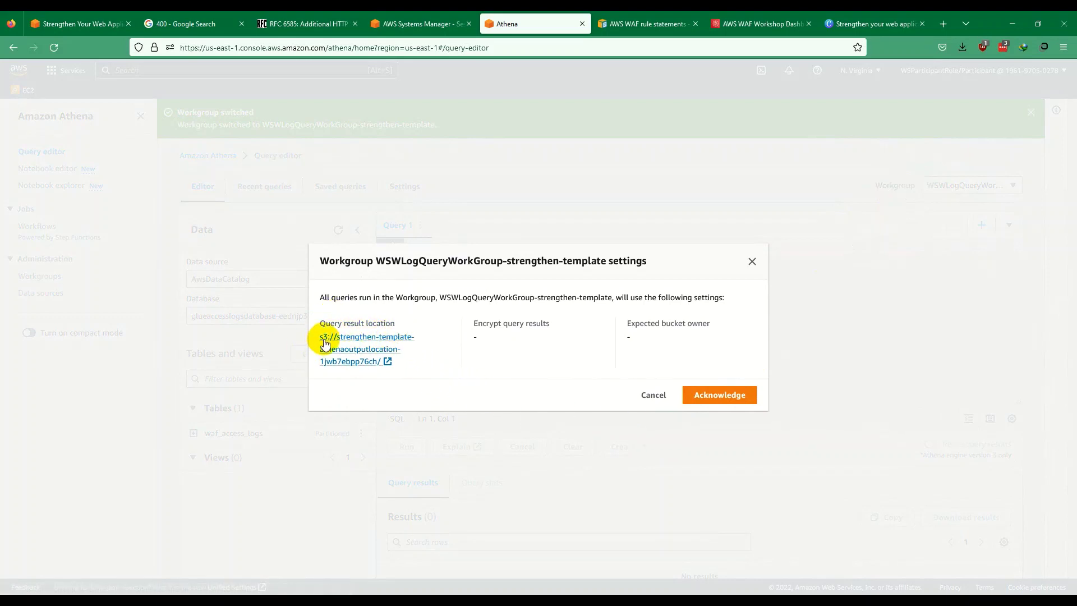
- Open the workgroup's S3 query result location on a separate page and acknowledge the workgroup settings in Athena
left_click(362, 351)
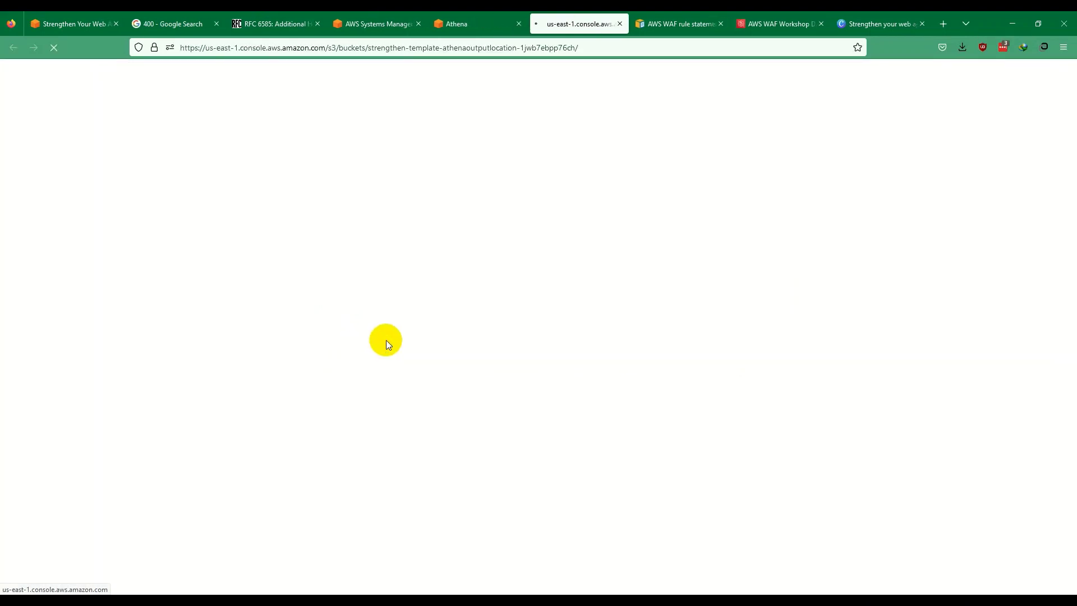
left_click(482, 20)
left_click(713, 395)
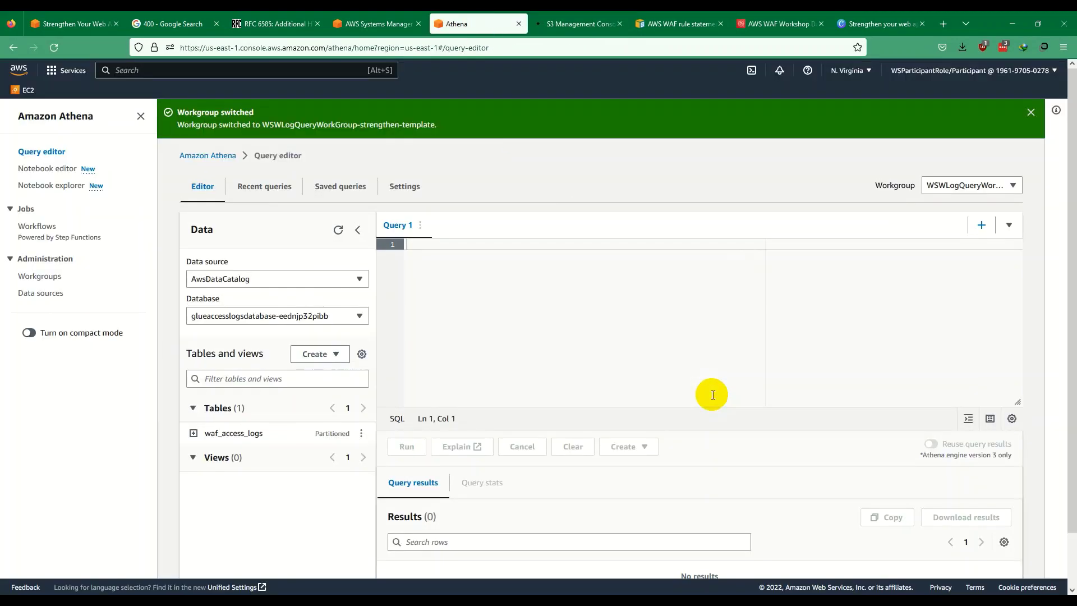
- Inspect the objects in the Athena output bucket, close its page and return to the query editor
left_click(576, 23)
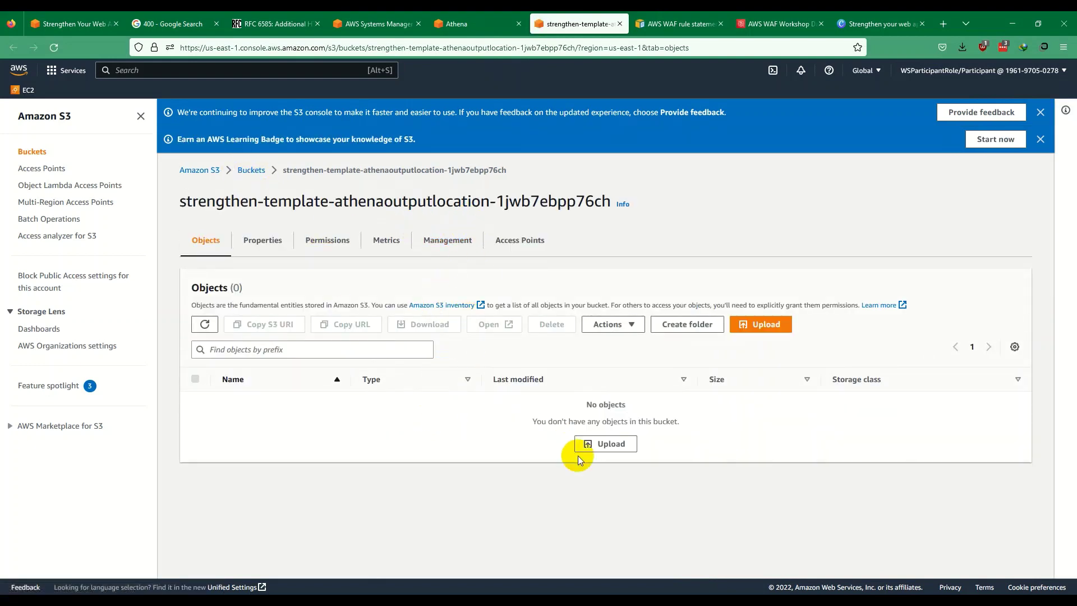
left_click(619, 24)
left_click(522, 23)
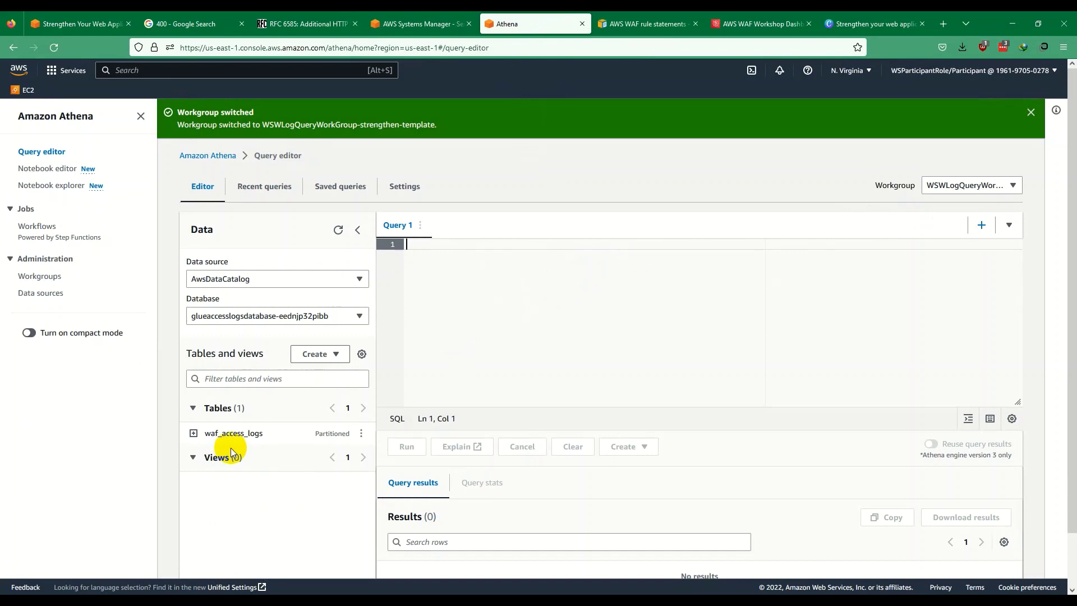
- Read the workshop instructions on saved queries and show the workgroup's saved queries in Athena
left_click(76, 23)
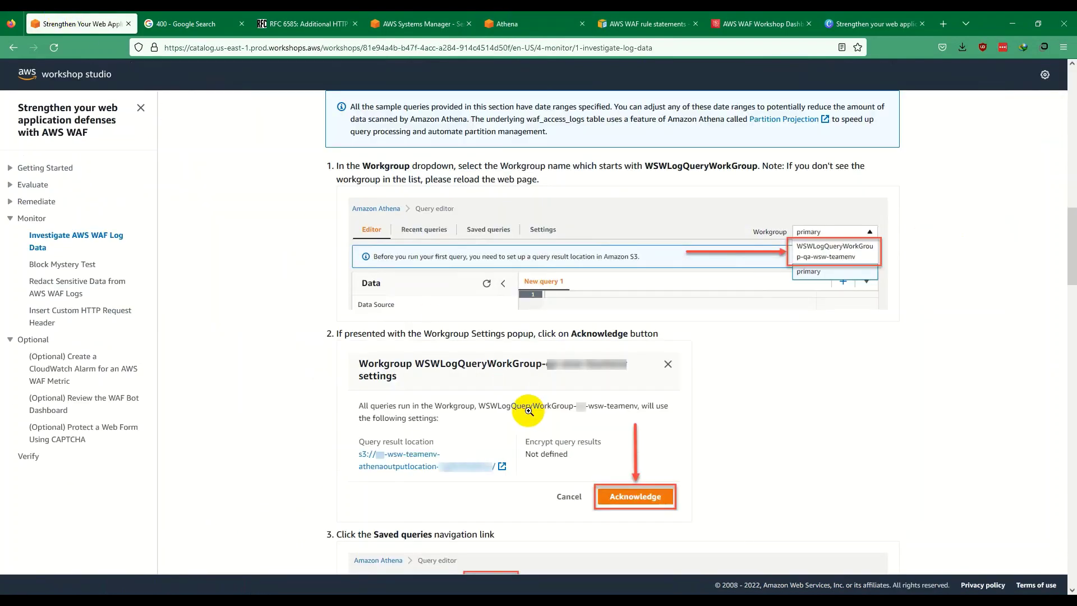
scroll(493, 405, "down", 4)
scroll(494, 405, "down", 5)
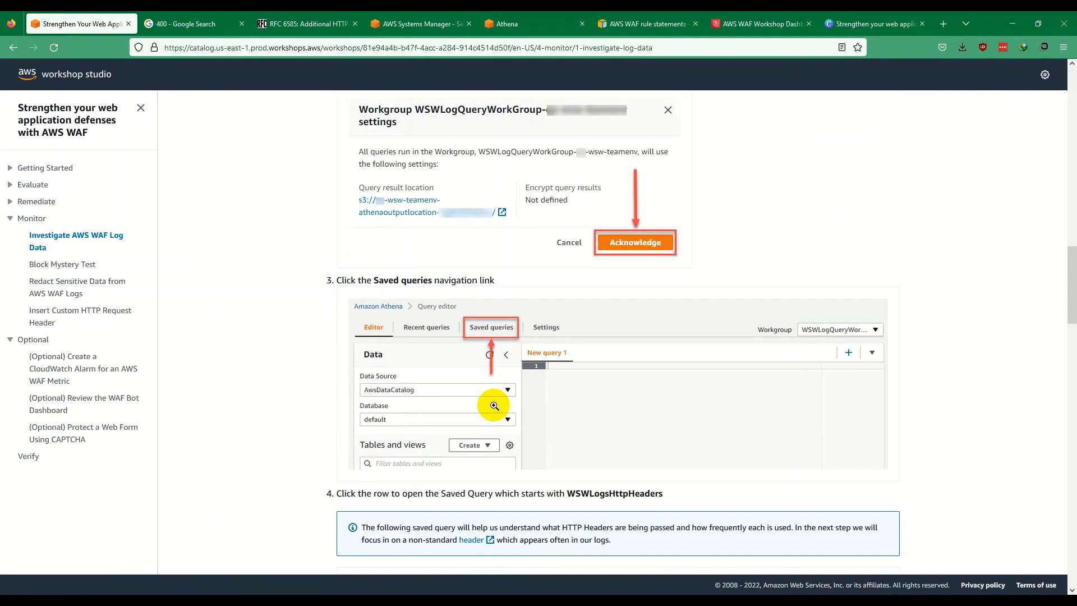
left_click(508, 24)
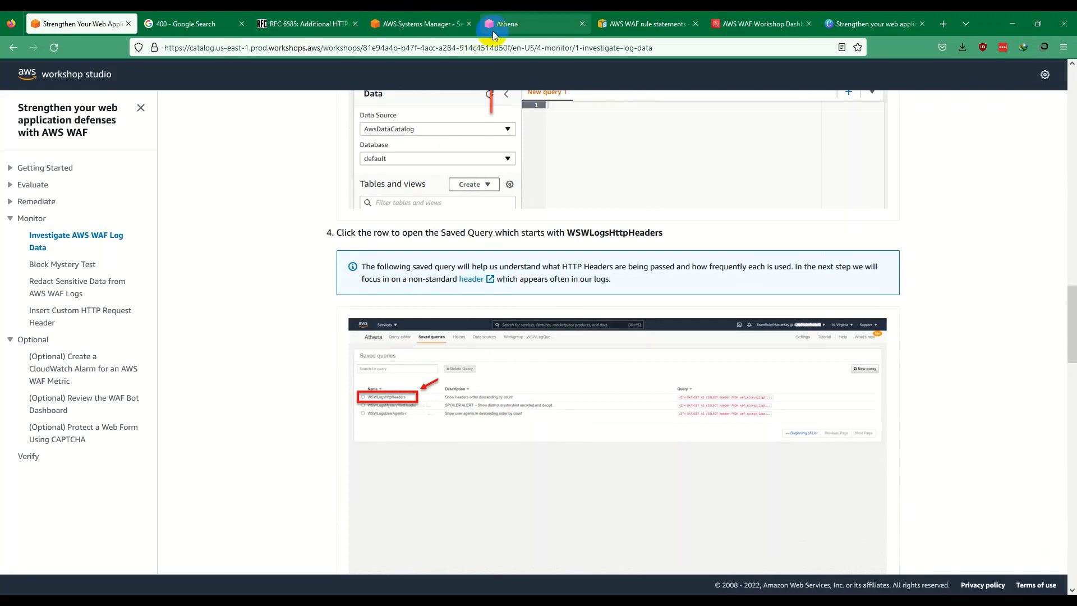
left_click(346, 187)
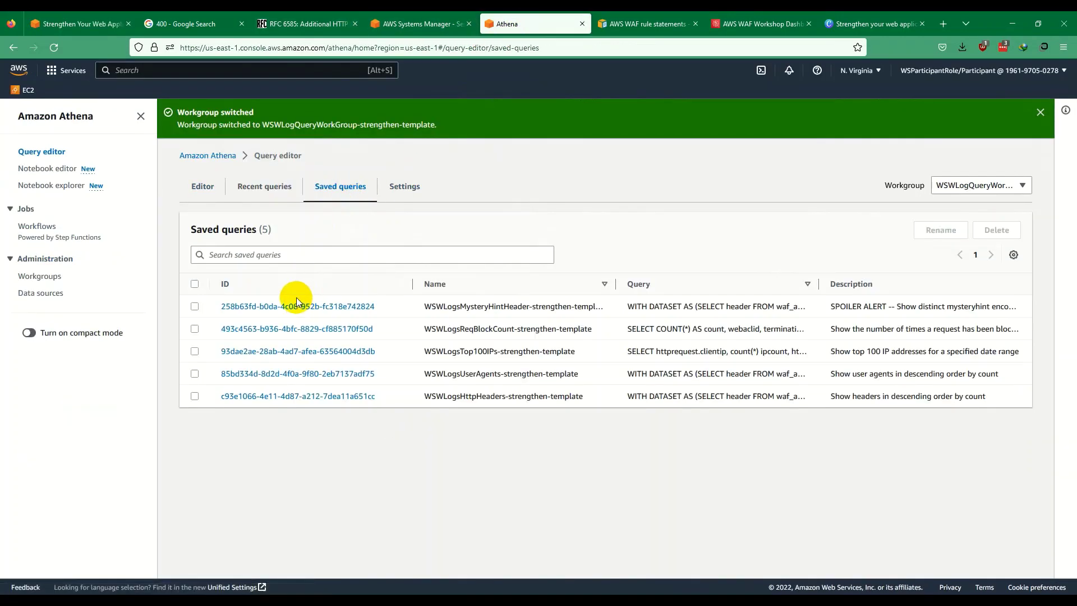
- Confirm the required query in the workshop, open the saved query WSWLogsHttpHeaders-strengthen-template and run it
left_click(78, 24)
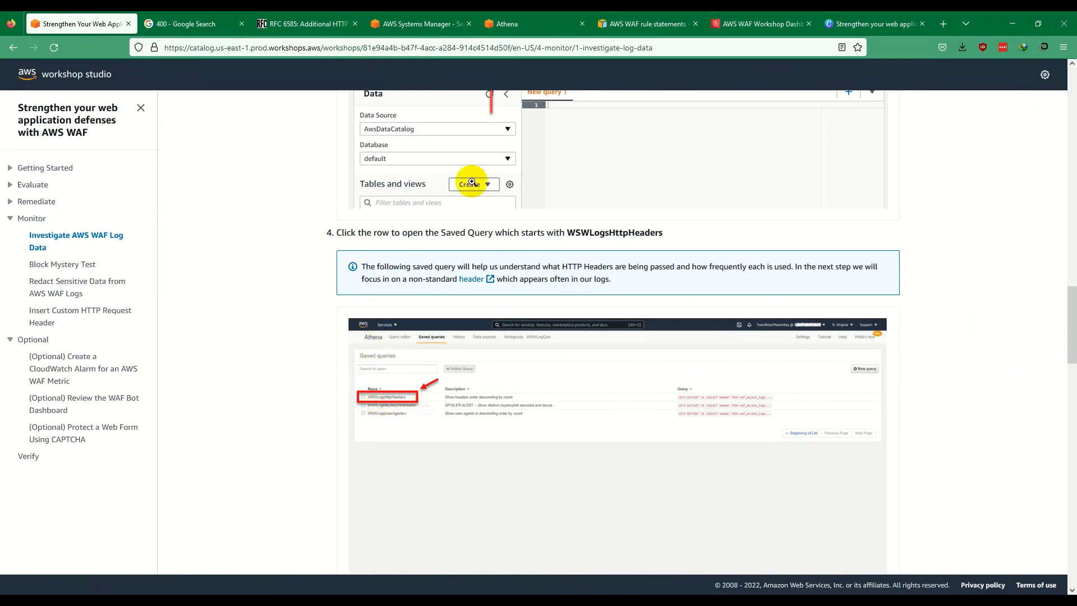
left_click(502, 23)
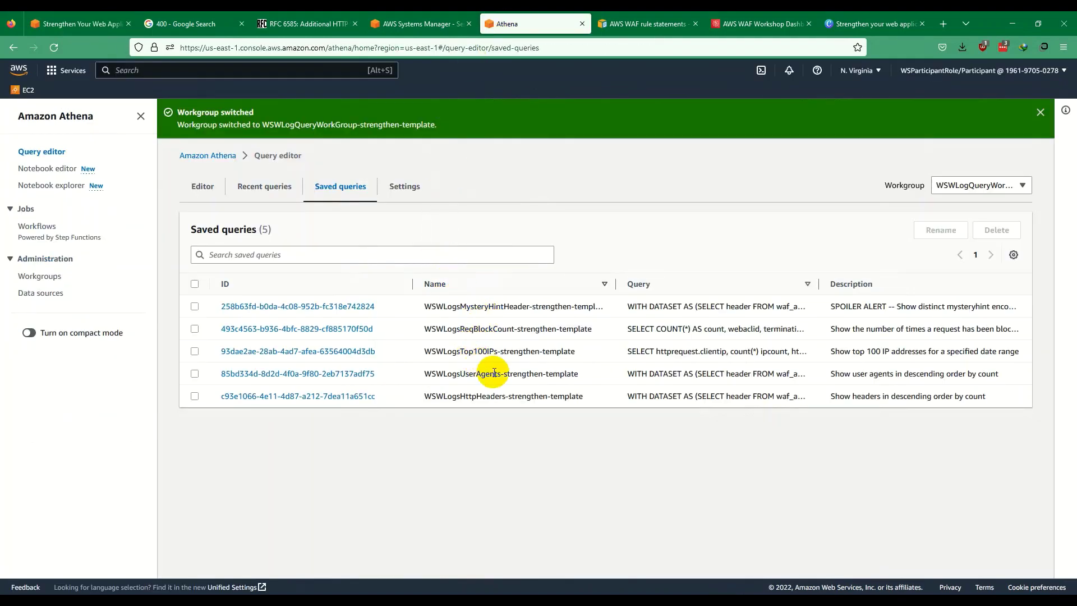
left_click(363, 395)
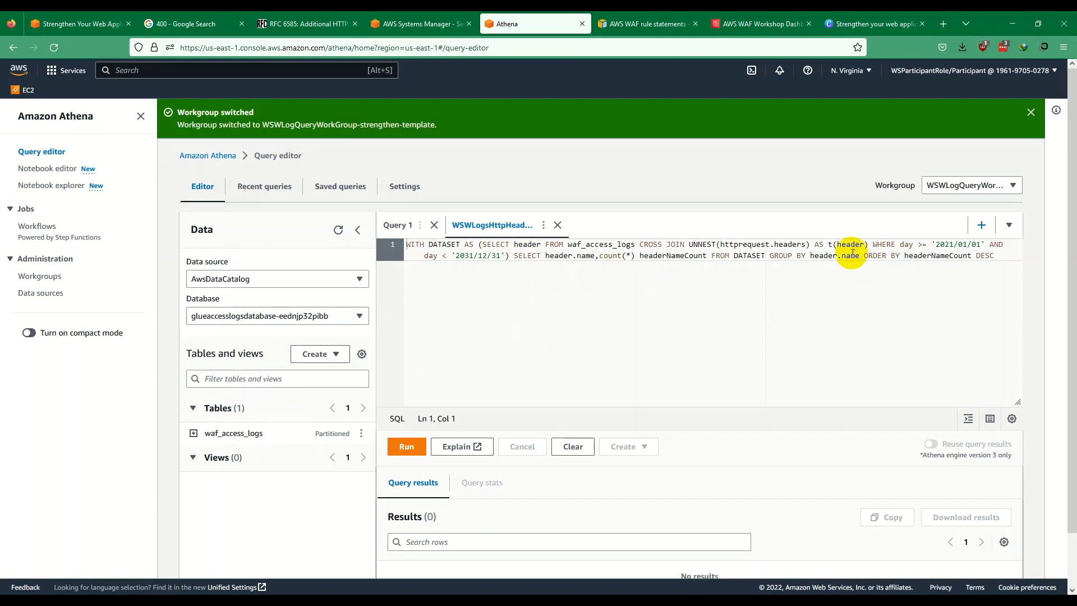
double_click(397, 418)
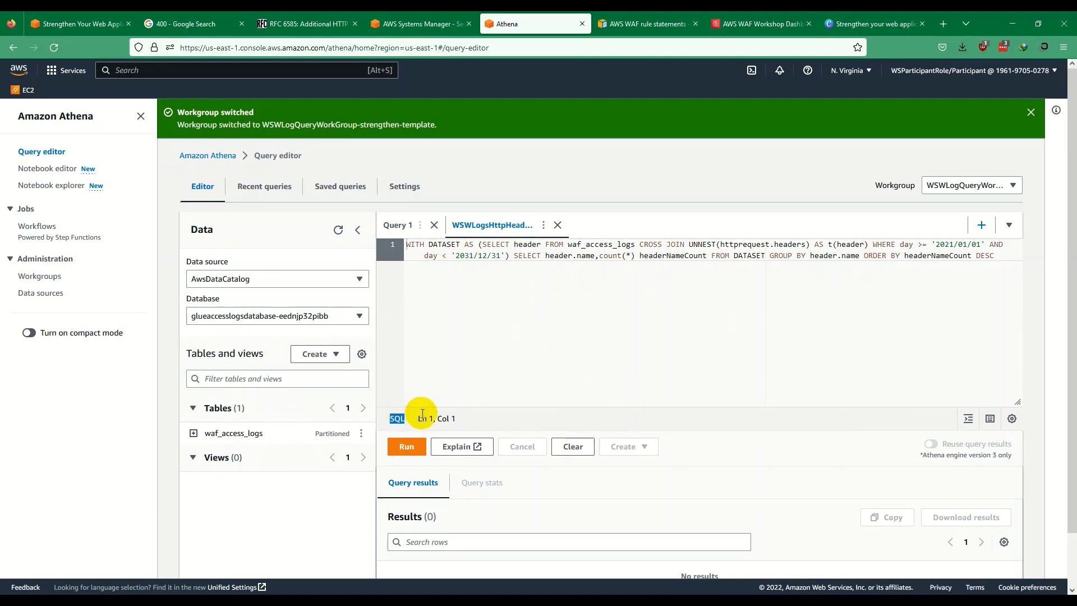
left_click(406, 448)
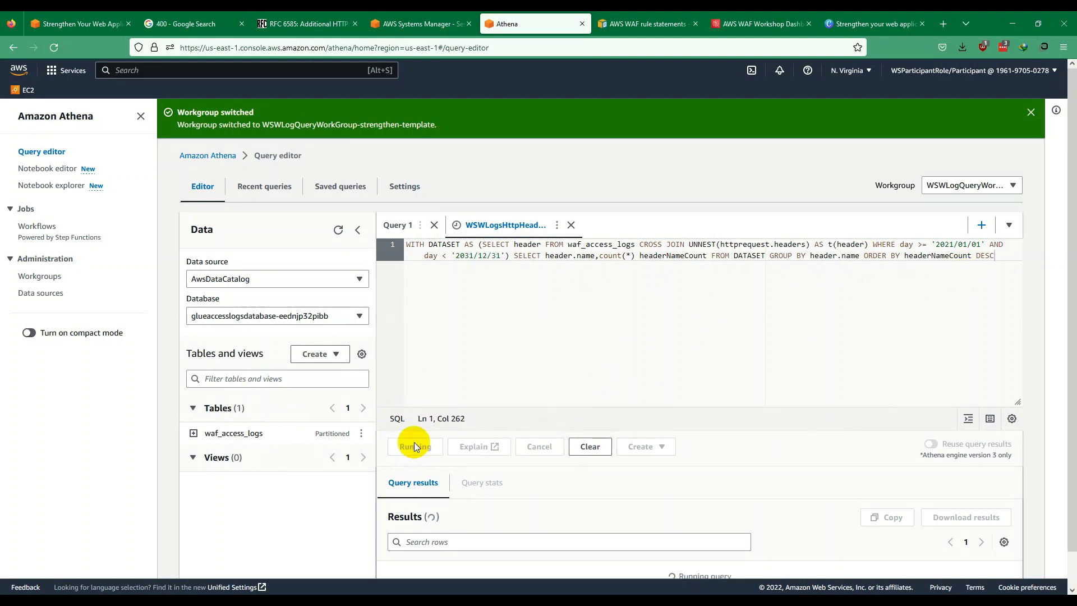
- Examine the header names and their headerNameCount values throughout the query results
scroll(645, 393, "down", 1)
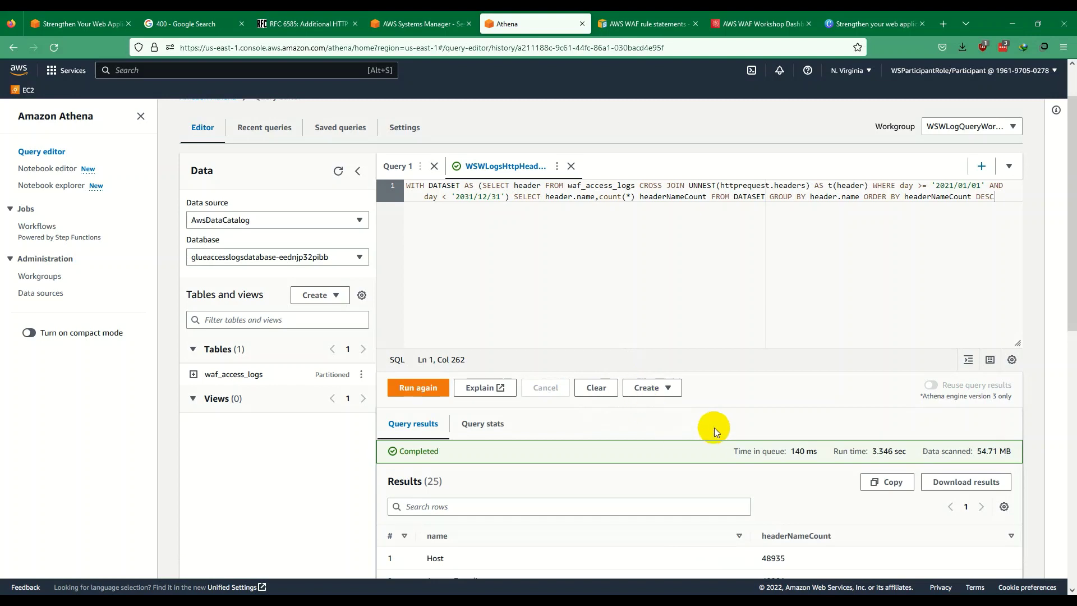
scroll(715, 427, "down", 4)
scroll(723, 402, "down", 1)
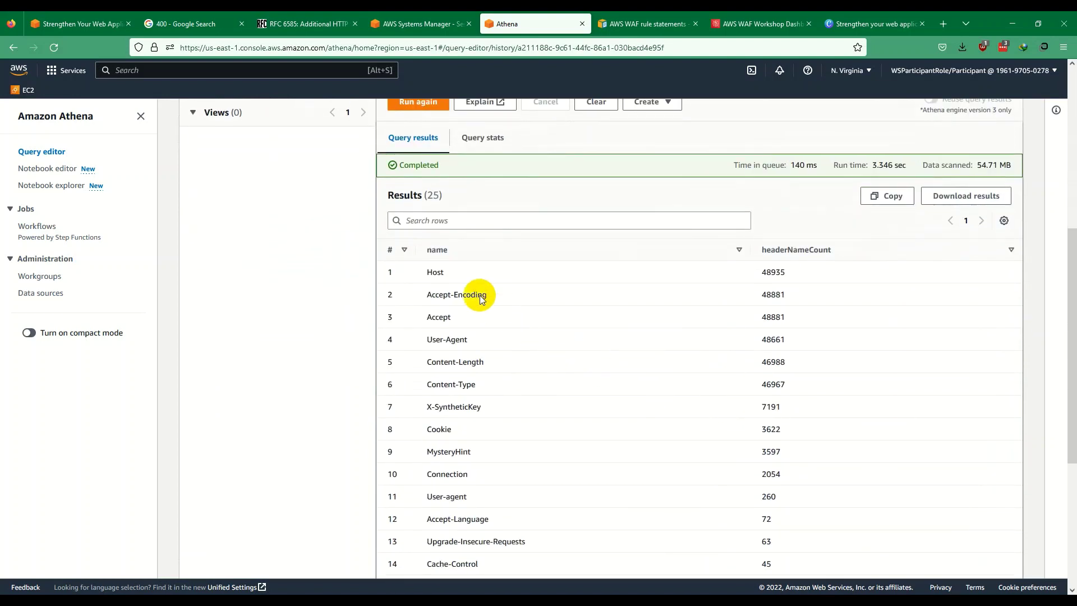
double_click(764, 272)
left_click(796, 272)
double_click(775, 317)
scroll(788, 432, "down", 5)
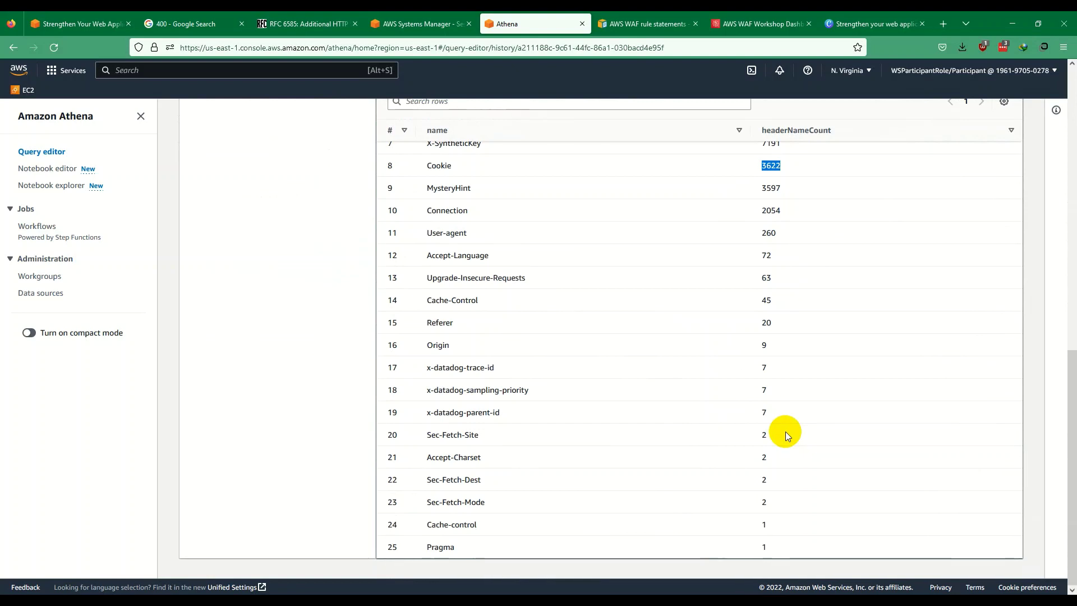
scroll(785, 432, "up", 7)
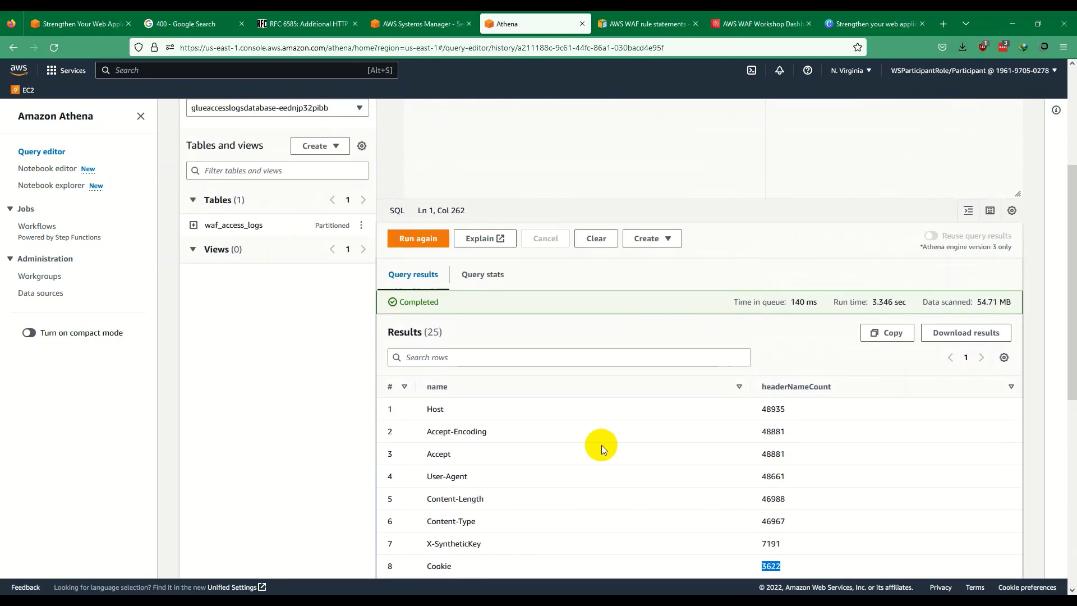
- Copy the header name MysteryHint from step 5 of the workshop's log investigation instructions
left_click(84, 24)
scroll(522, 320, "down", 3)
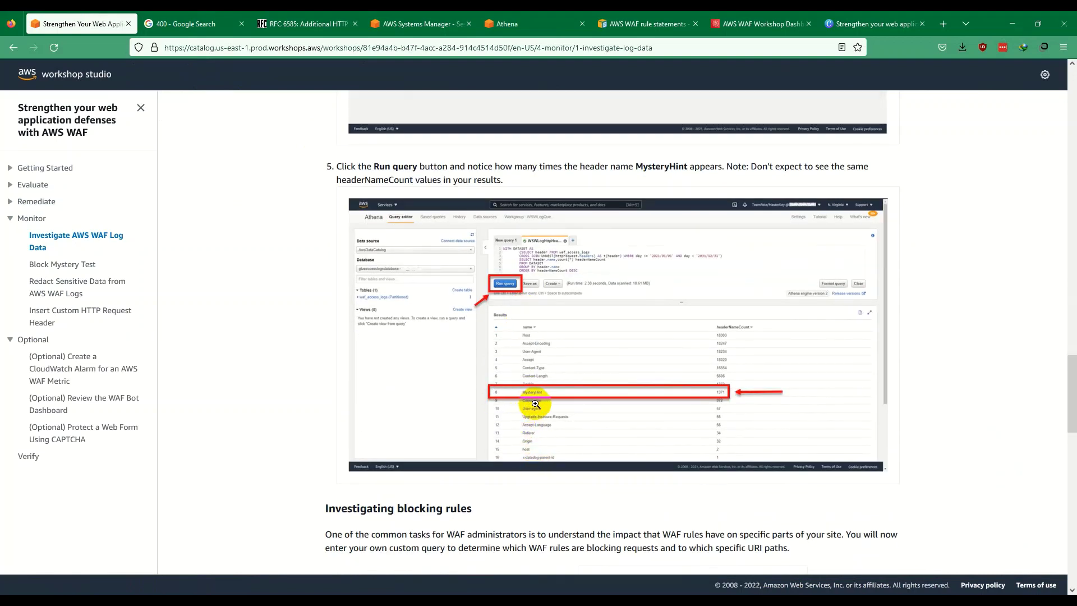
double_click(666, 171)
key("ctrl+c")
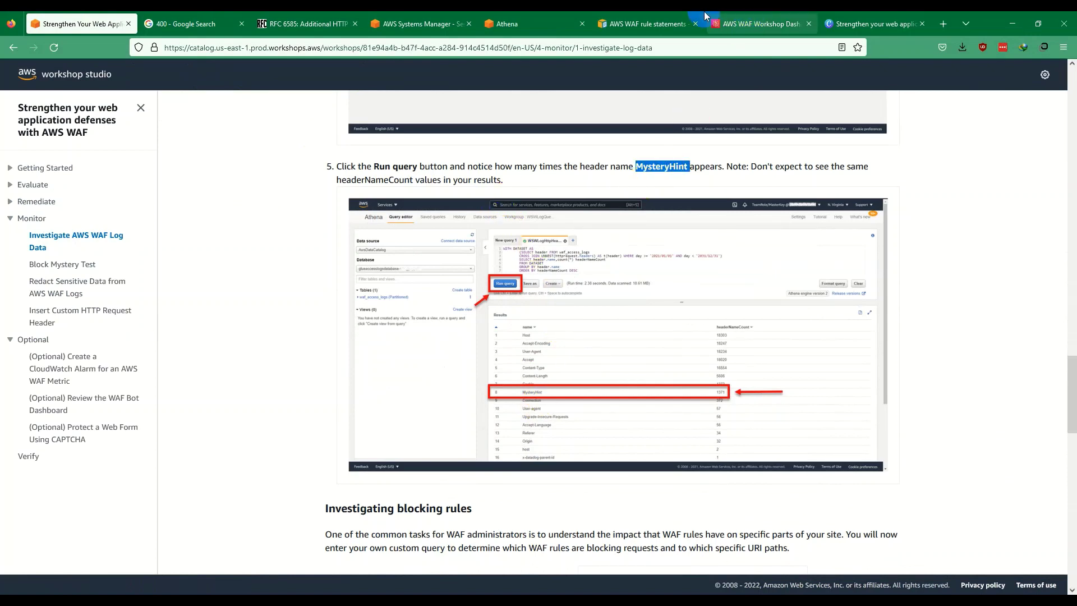
- Filter the Athena query results by MysteryHint, without a trailing space, to check that header's count
left_click(516, 24)
scroll(487, 402, "down", 5)
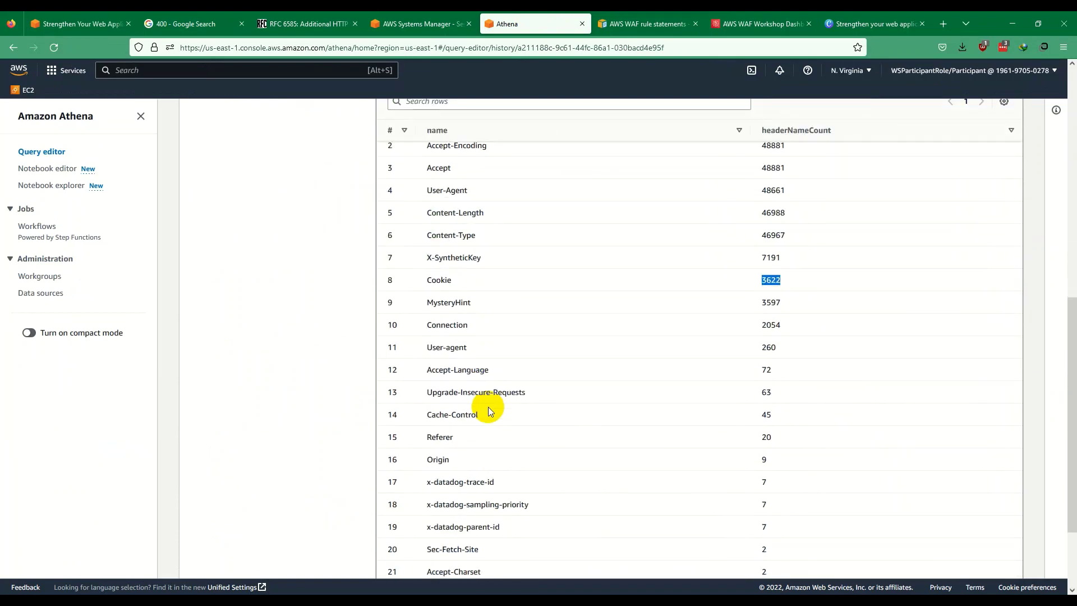
scroll(500, 337, "up", 5)
left_click(477, 185)
key("ctrl+v")
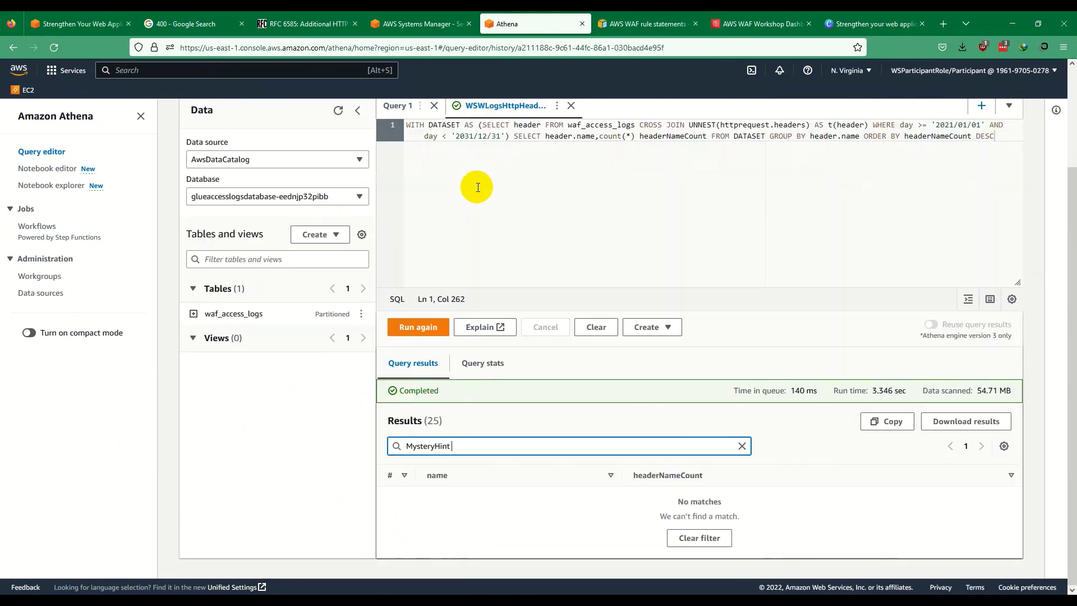
key("BackSpace")
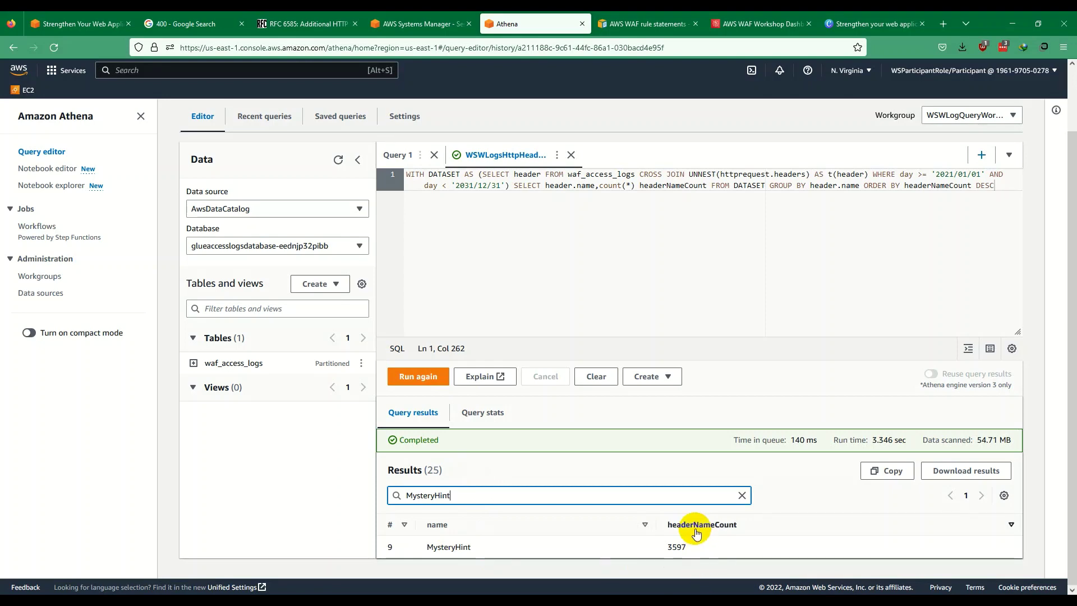
left_click(673, 548)
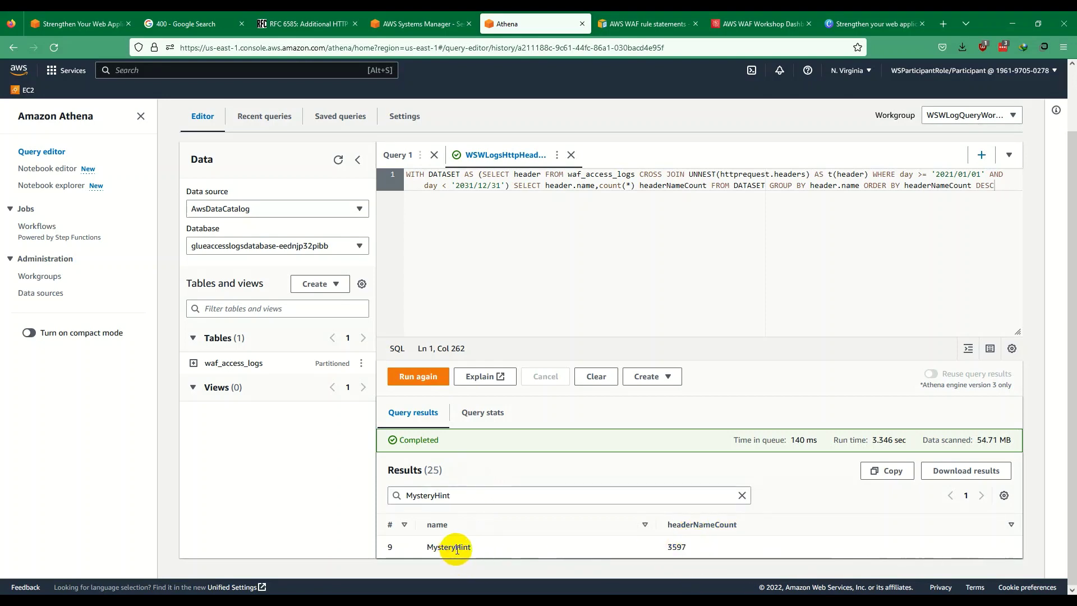
- Compare with the workshop's MysteryHint example and preview the instructions on investigating blocking rules
left_click(79, 23)
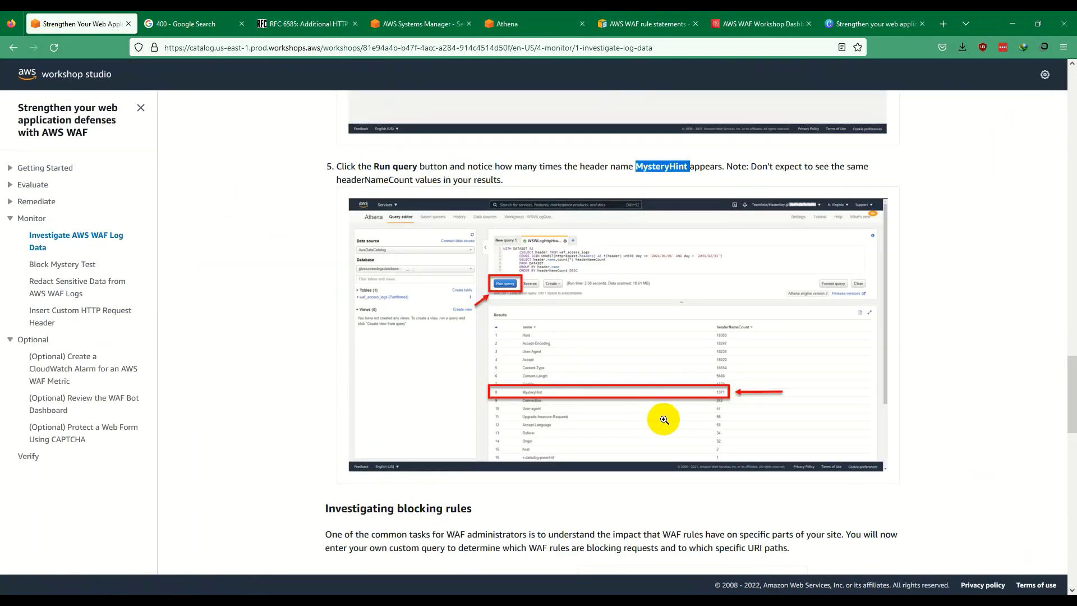
left_click(739, 165)
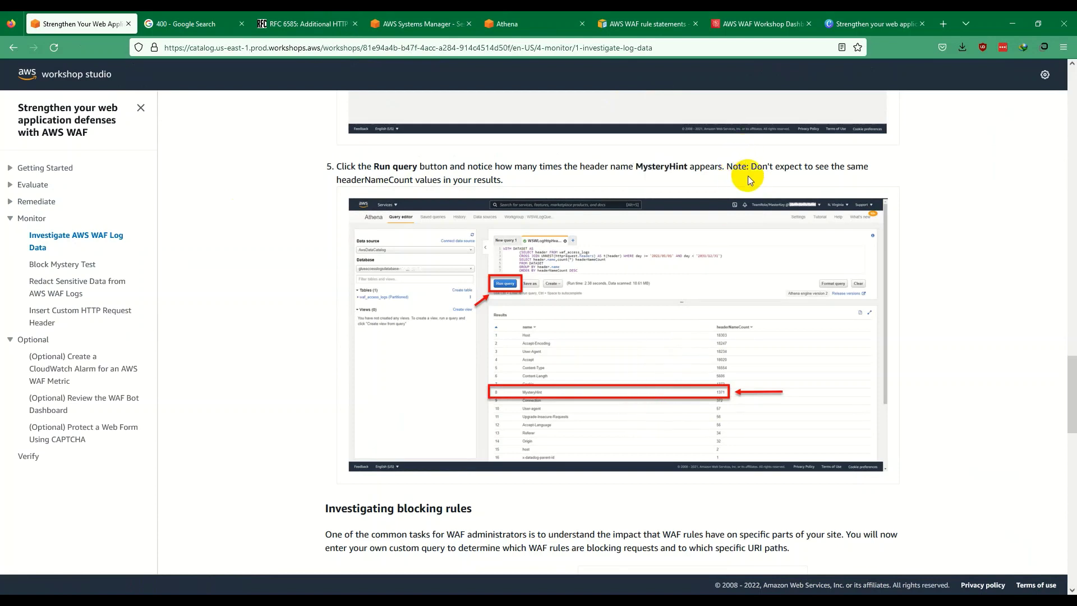
scroll(840, 177, "down", 3)
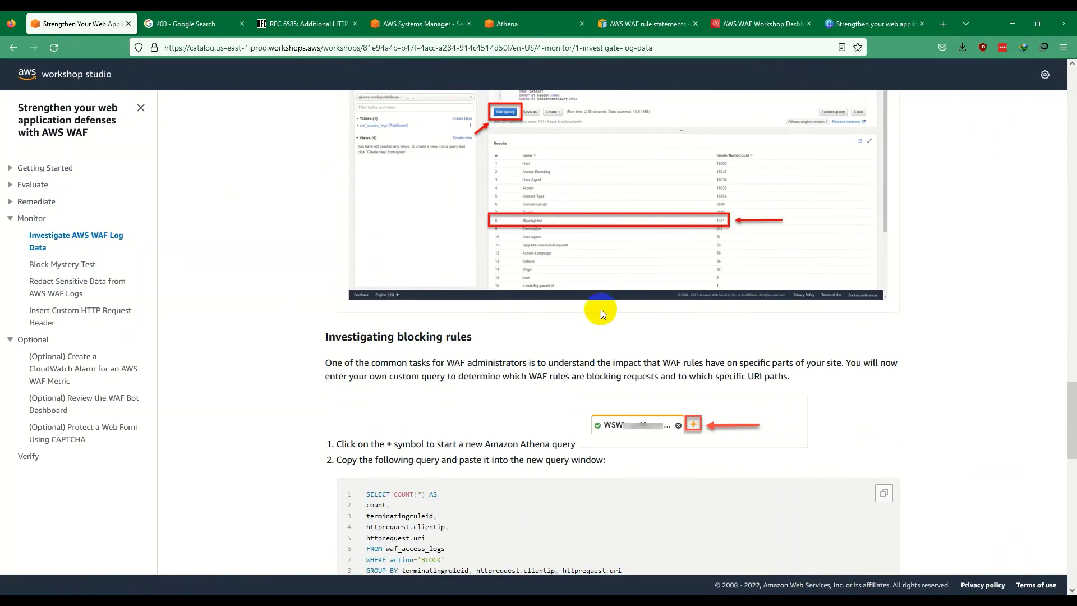
scroll(441, 357, "up", 3)
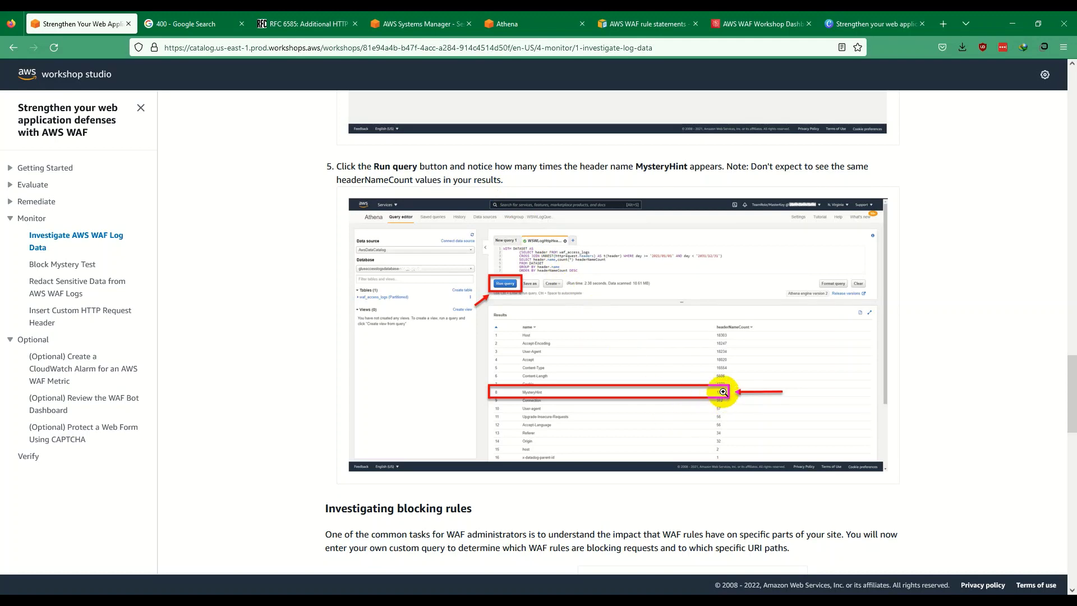
- Compare the MysteryHint header count in the Athena results with the workshop's example
left_click(784, 18)
left_click(599, 16)
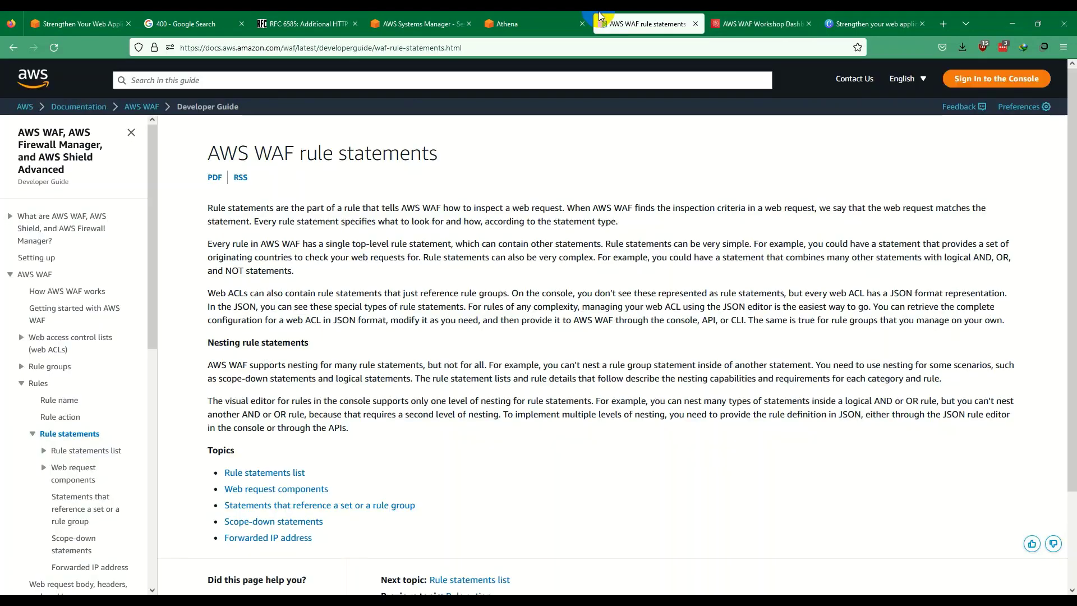
left_click(542, 22)
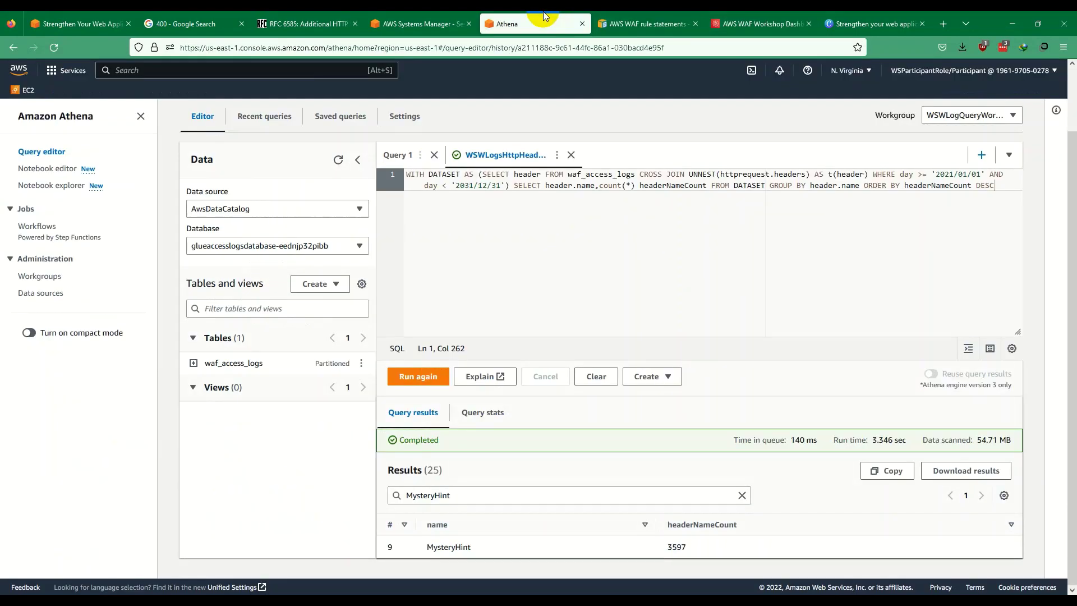
double_click(676, 547)
left_click(108, 17)
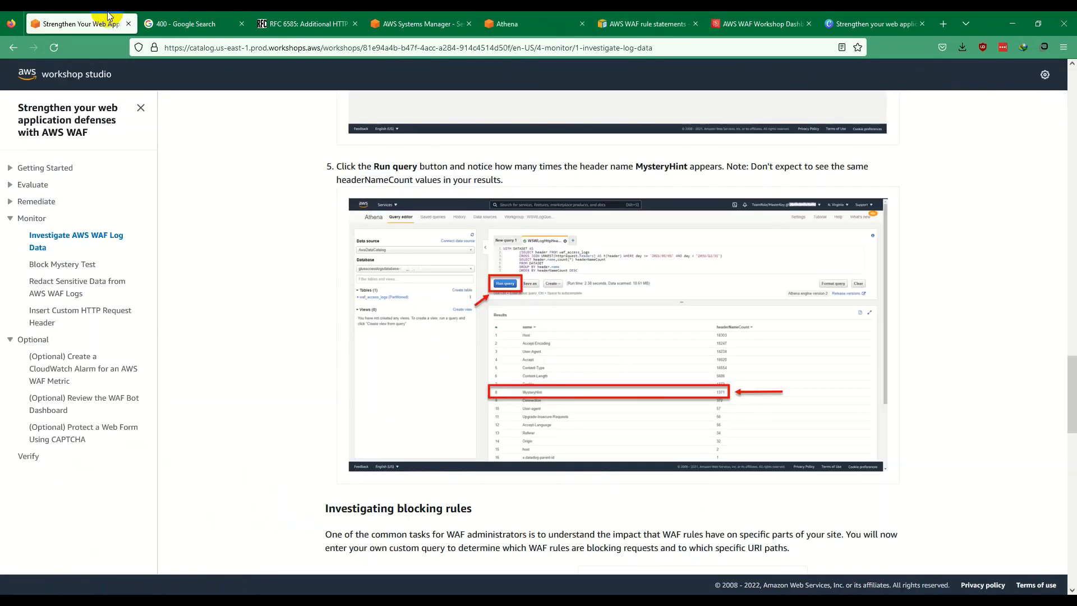
- Copy the blocked-requests query from step 2 of the workshop's Investigating blocking rules section
scroll(483, 315, "down", 3)
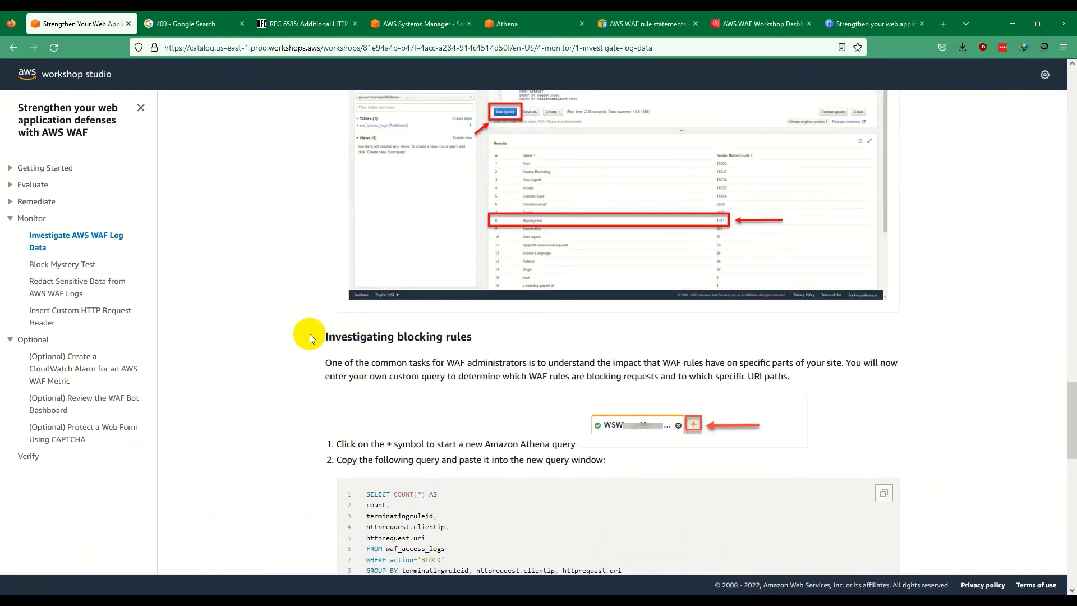
left_click(439, 338)
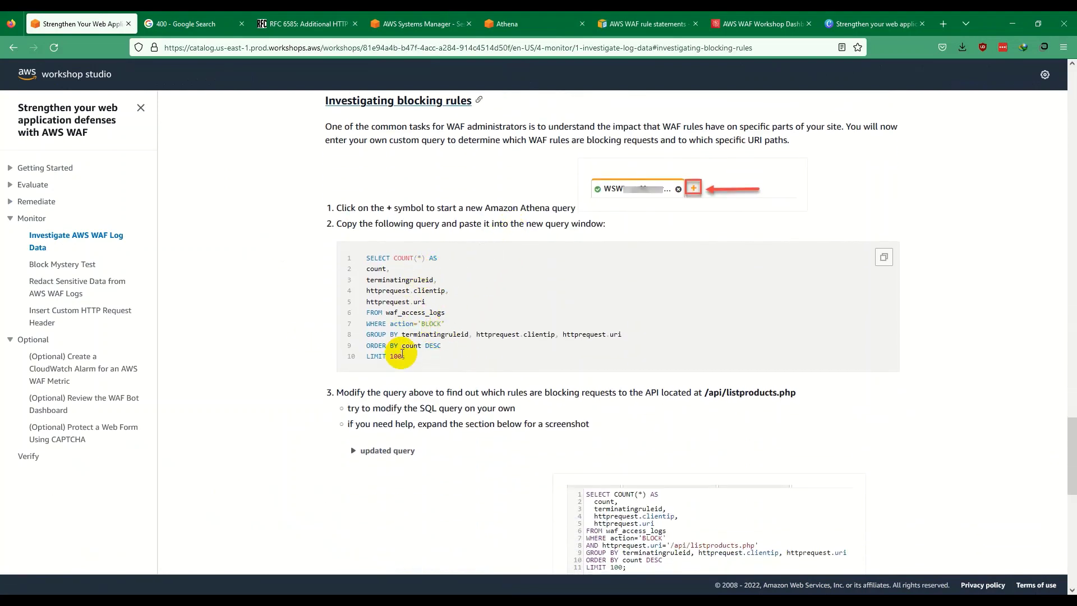
left_click_drag(405, 356, 321, 249)
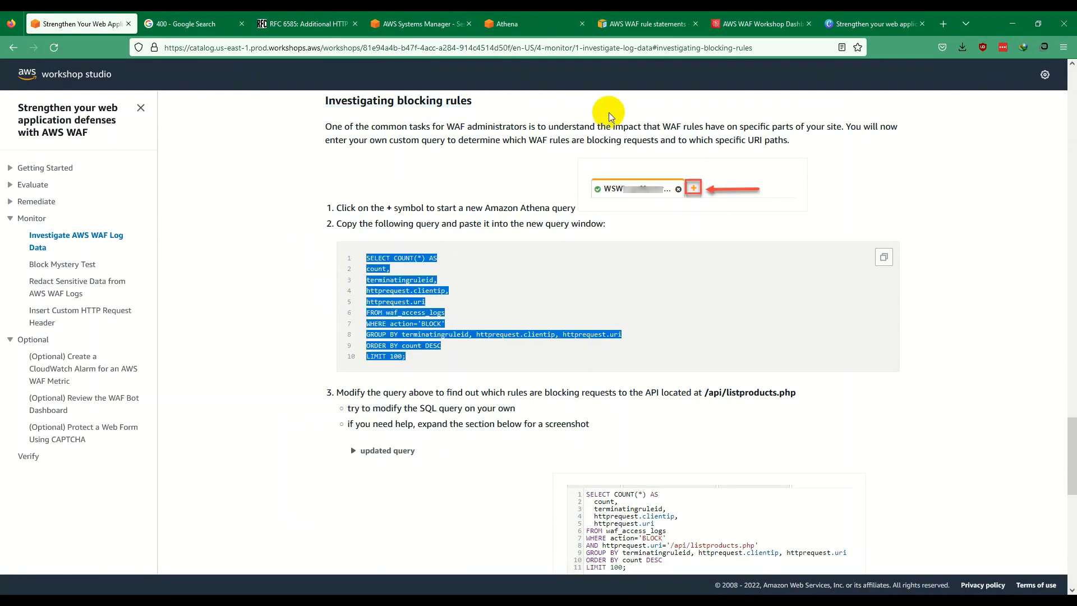
- Paste the copied blocked-requests query into a new Athena query and run it
left_click(508, 24)
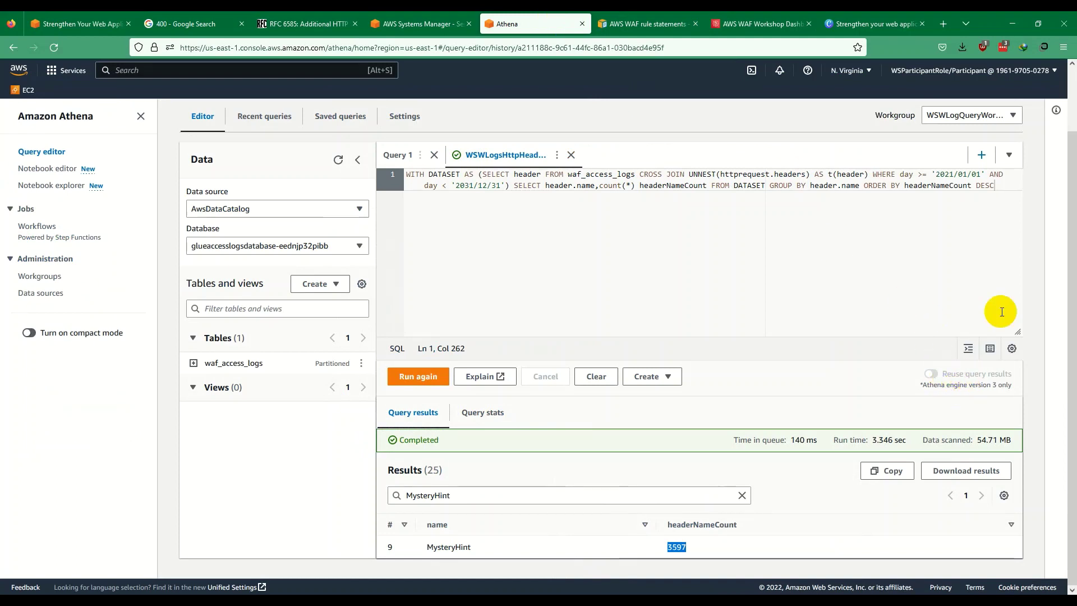
left_click(982, 155)
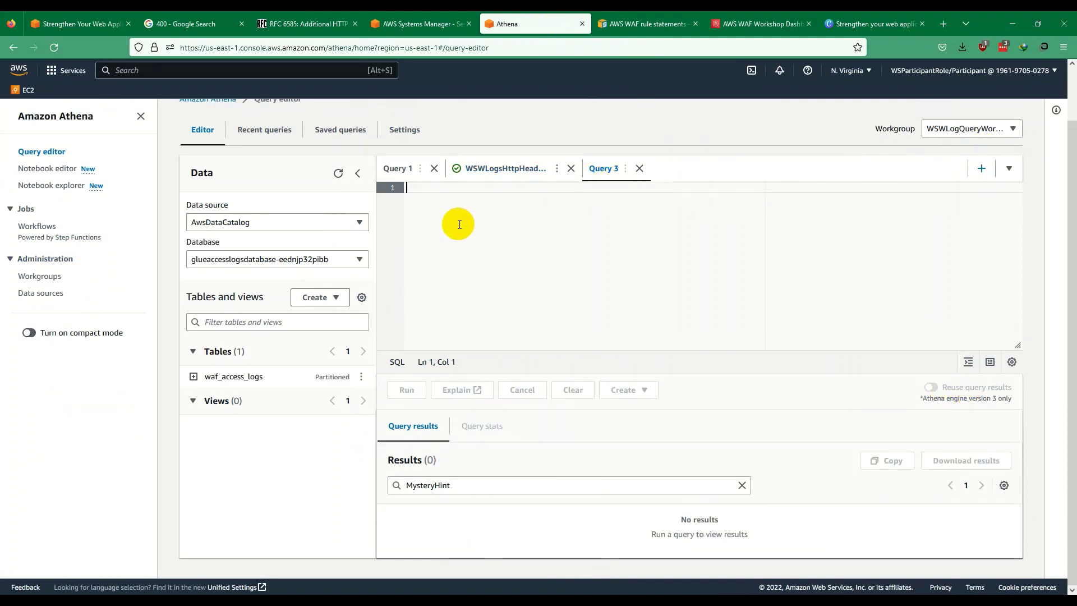
key("ctrl+v")
left_click(497, 168)
left_click(587, 170)
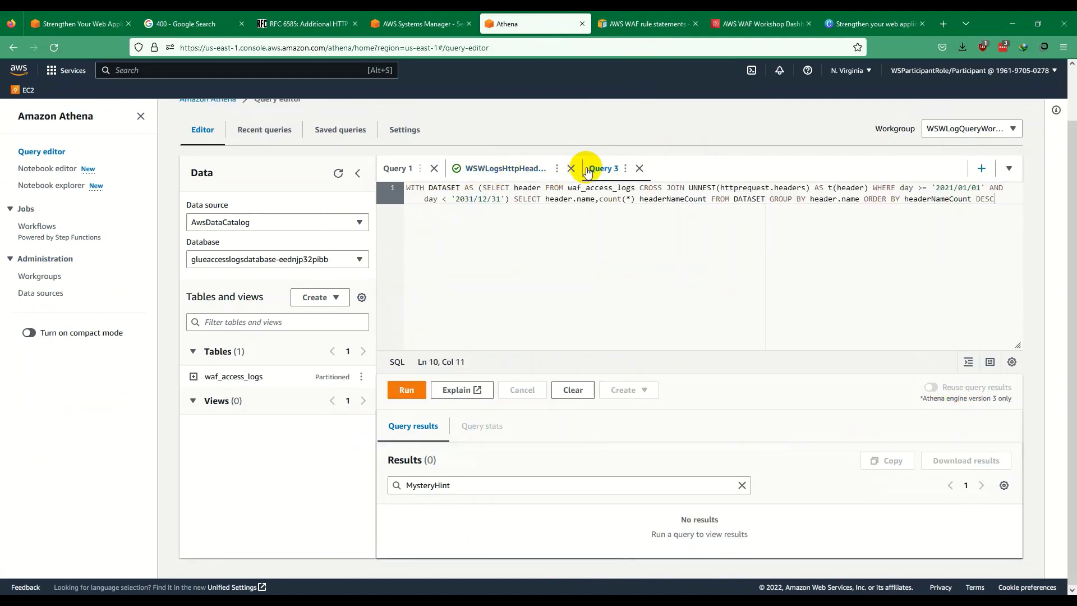
left_click(407, 390)
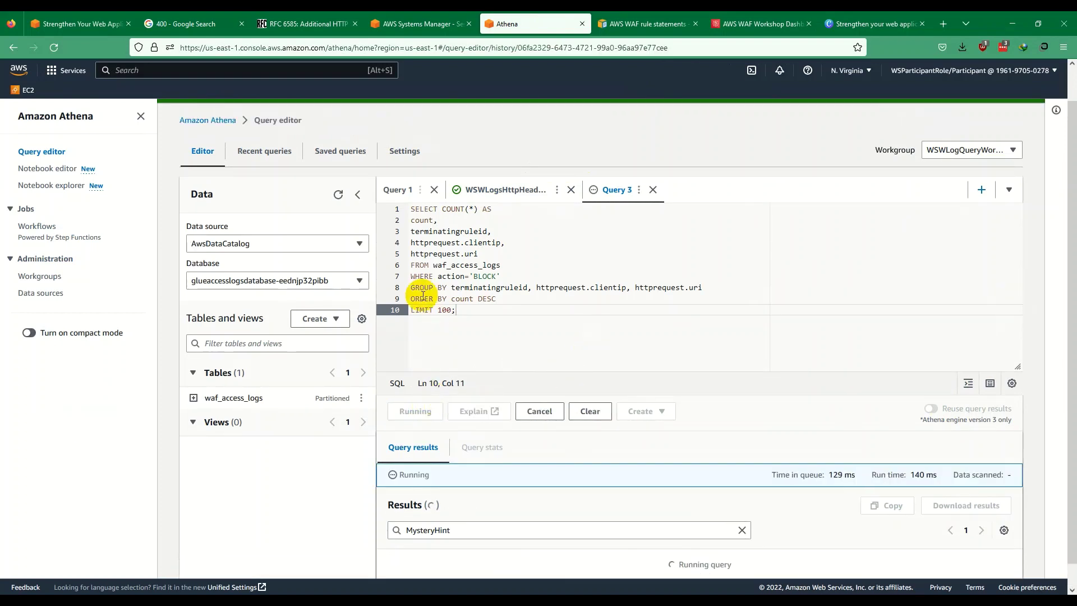
- Examine the query's selected columns, waf_access_logs source, BLOCK action filter and GROUP BY fields
left_click(471, 209)
left_click(502, 209)
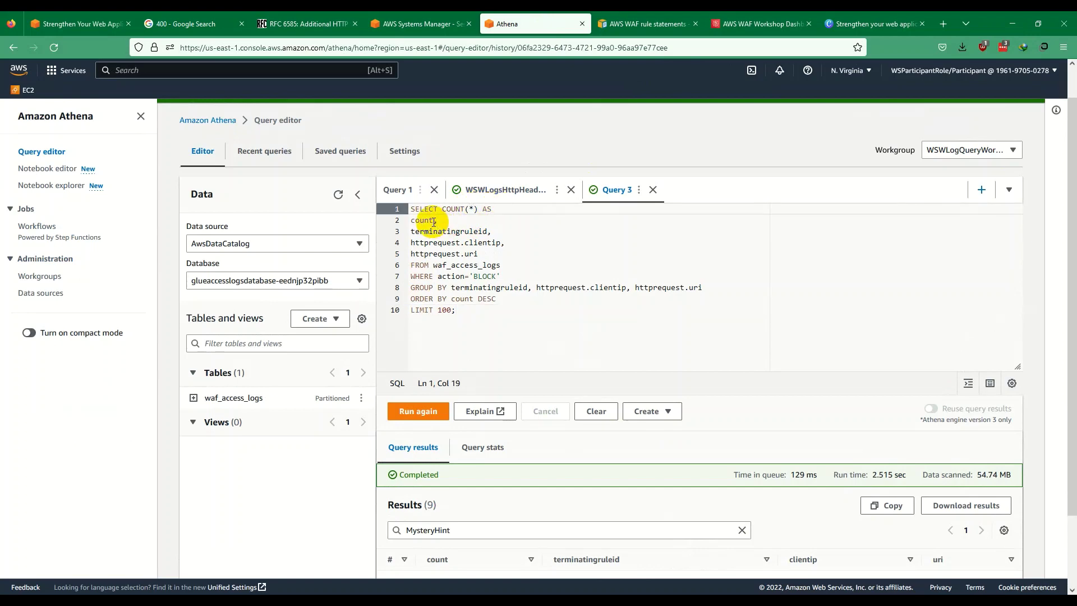
left_click_drag(434, 222, 409, 220)
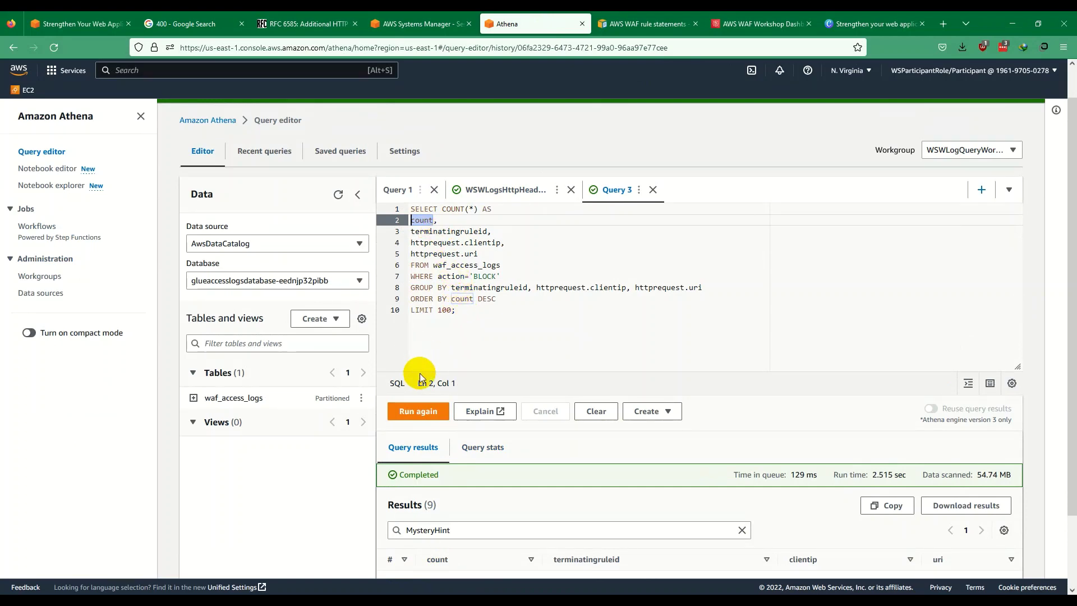
left_click(420, 231)
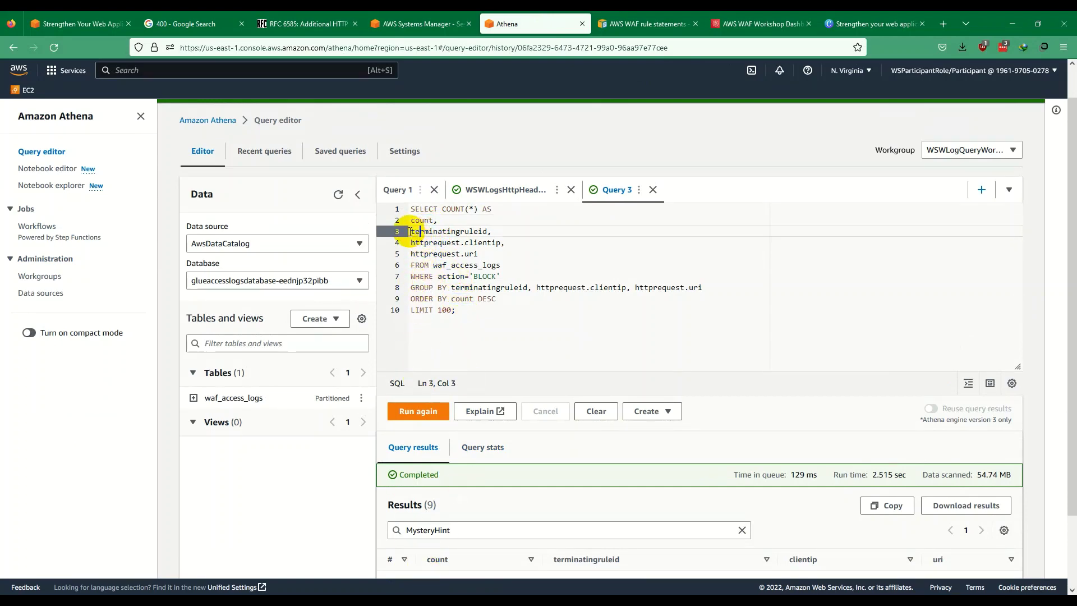
left_click_drag(410, 231, 481, 231)
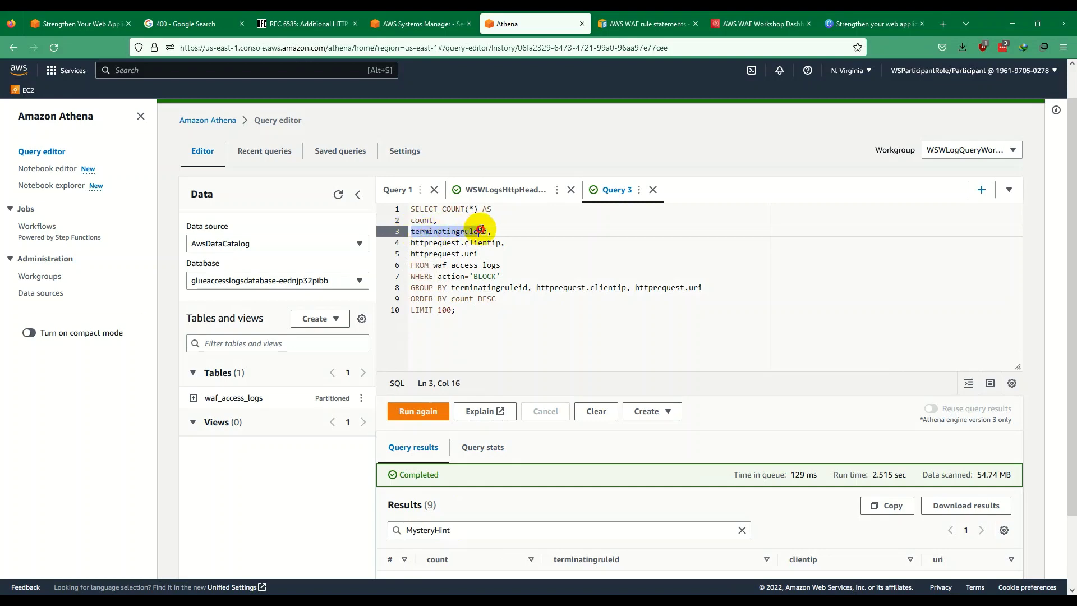
scroll(534, 414, "down", 2)
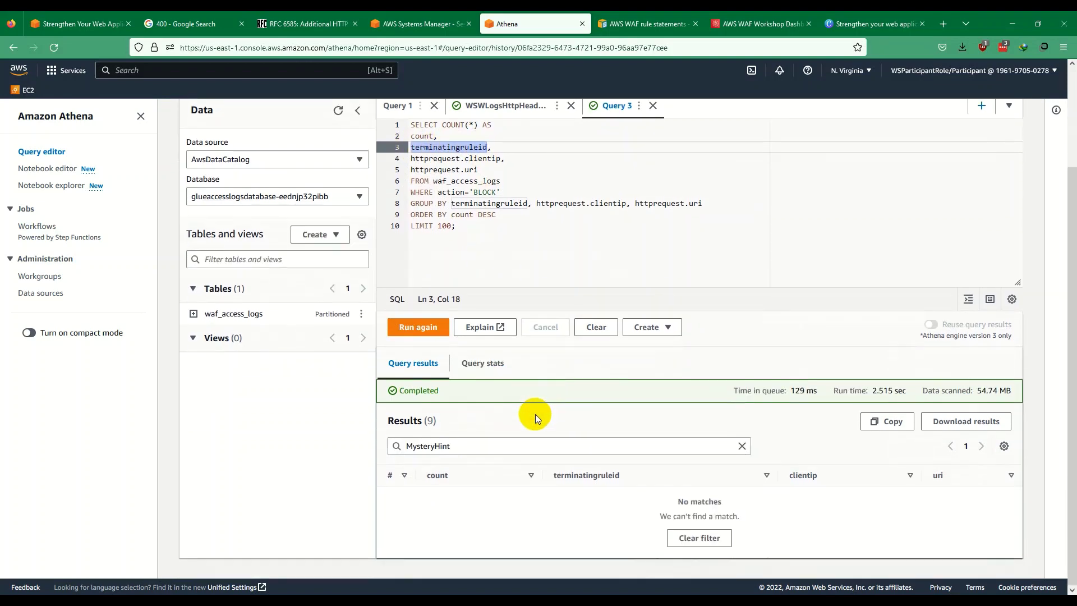
scroll(553, 417, "up", 2)
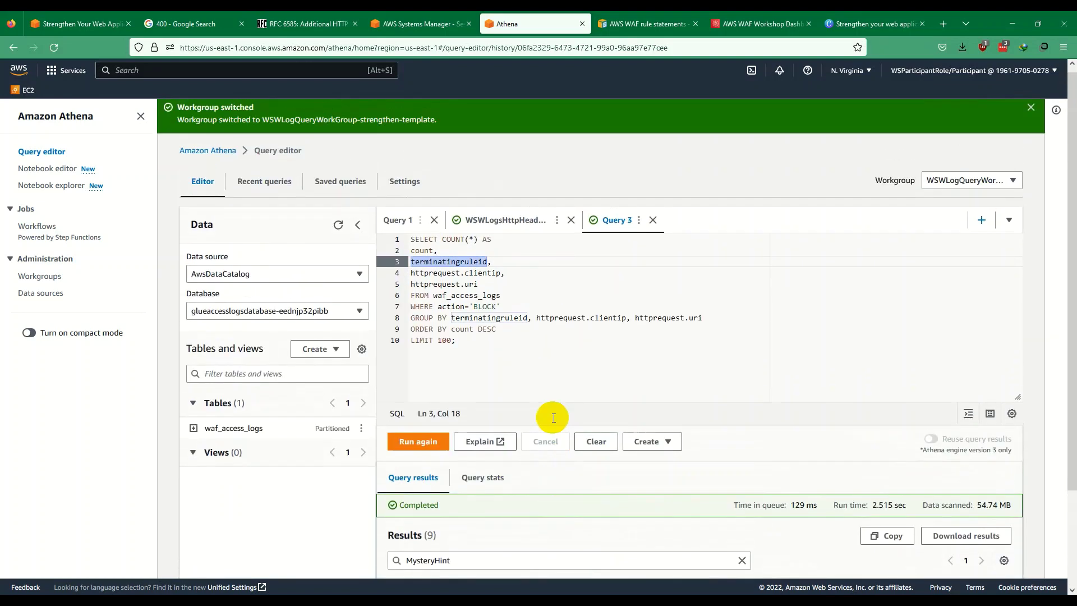
left_click(483, 283)
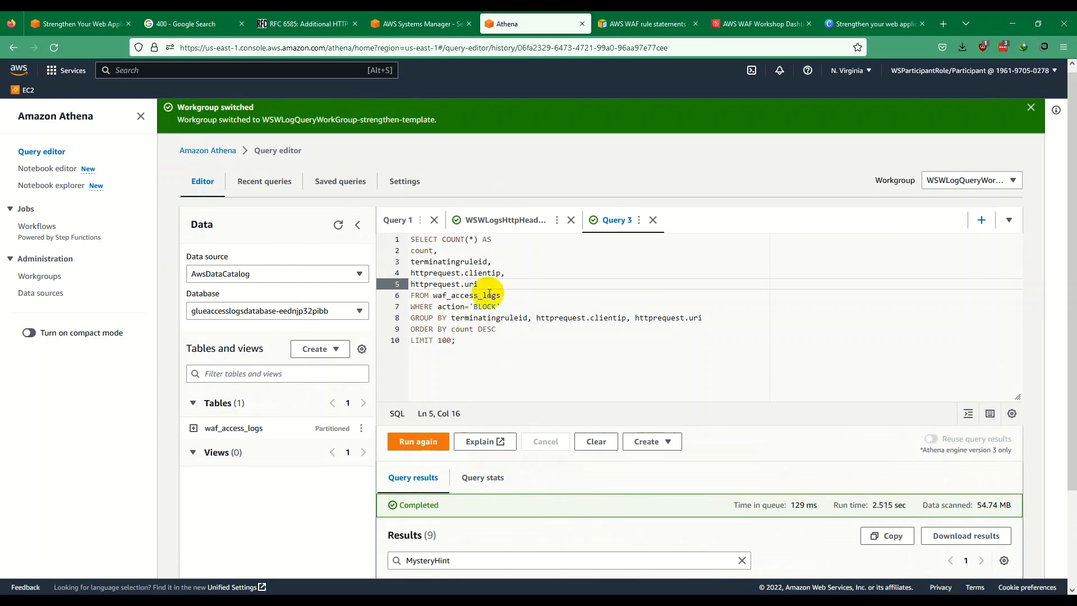
left_click_drag(501, 296, 433, 296)
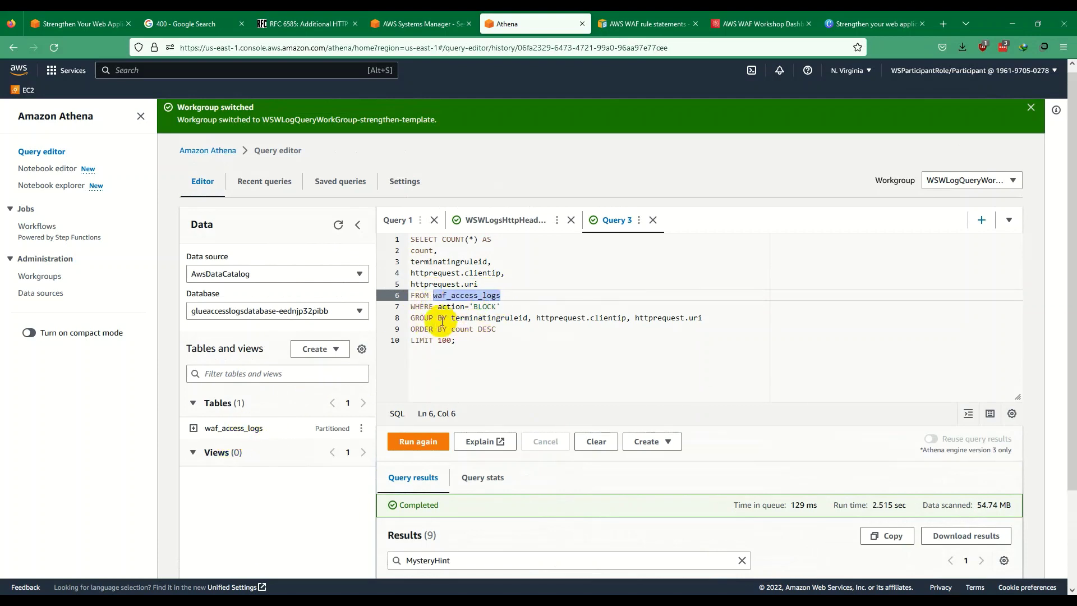
left_click_drag(500, 306, 473, 306)
left_click(478, 329)
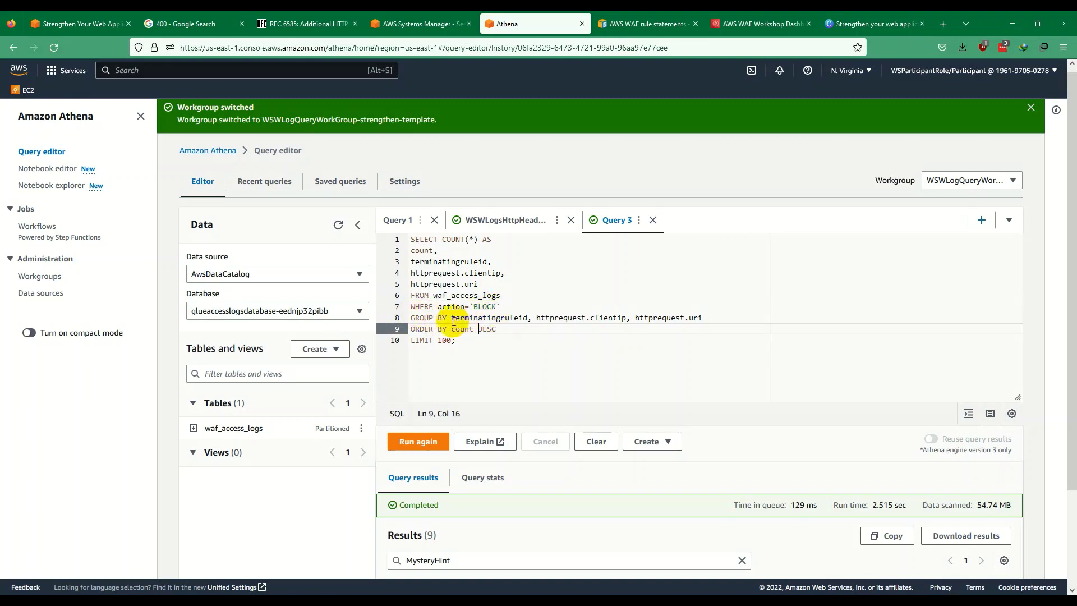
left_click_drag(451, 318, 530, 317)
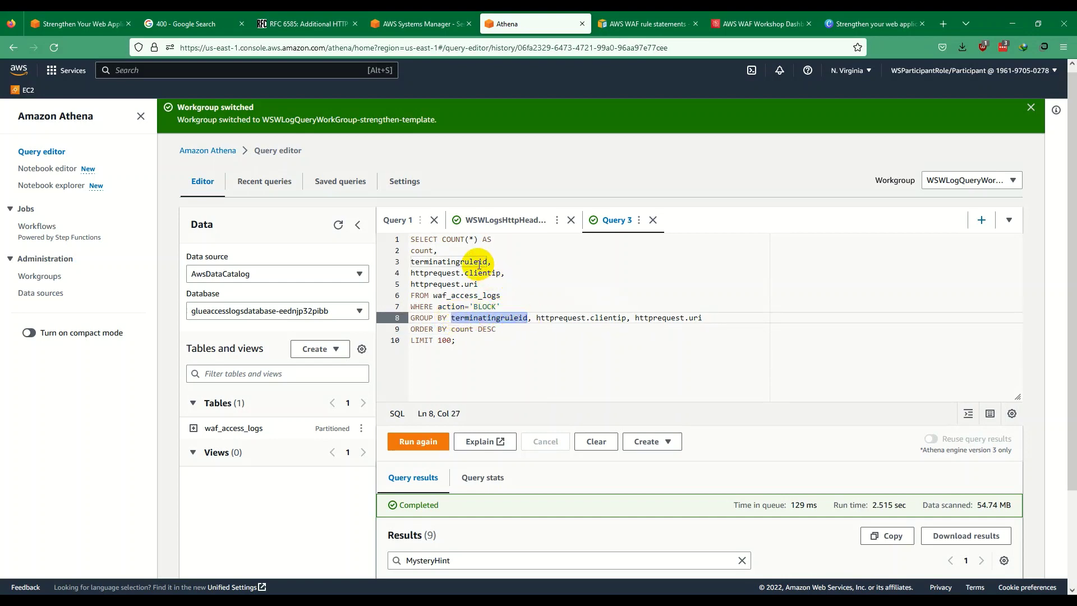
left_click(471, 262)
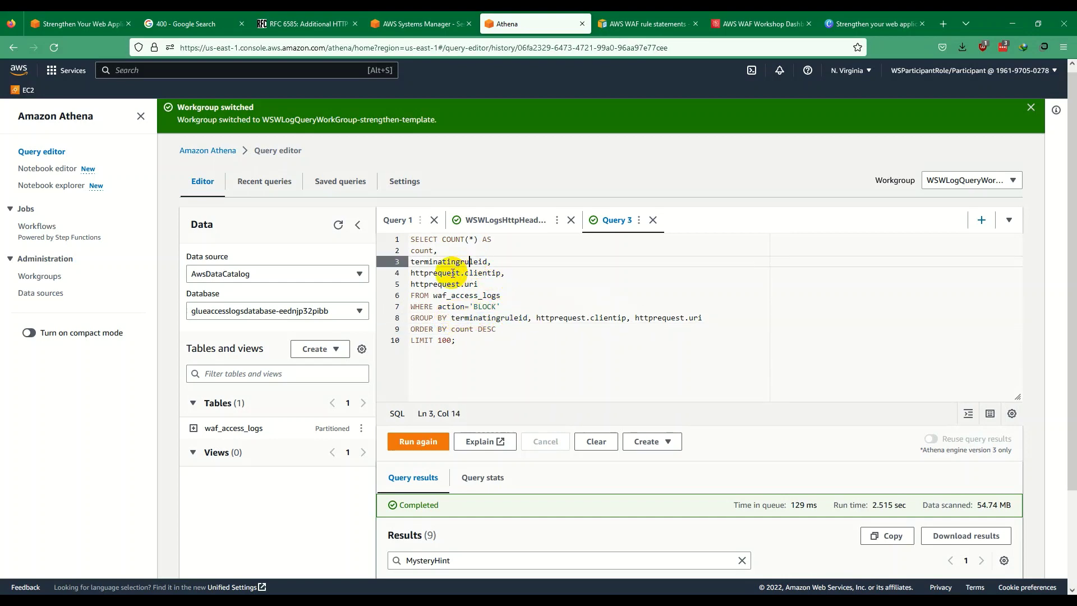
left_click(448, 273)
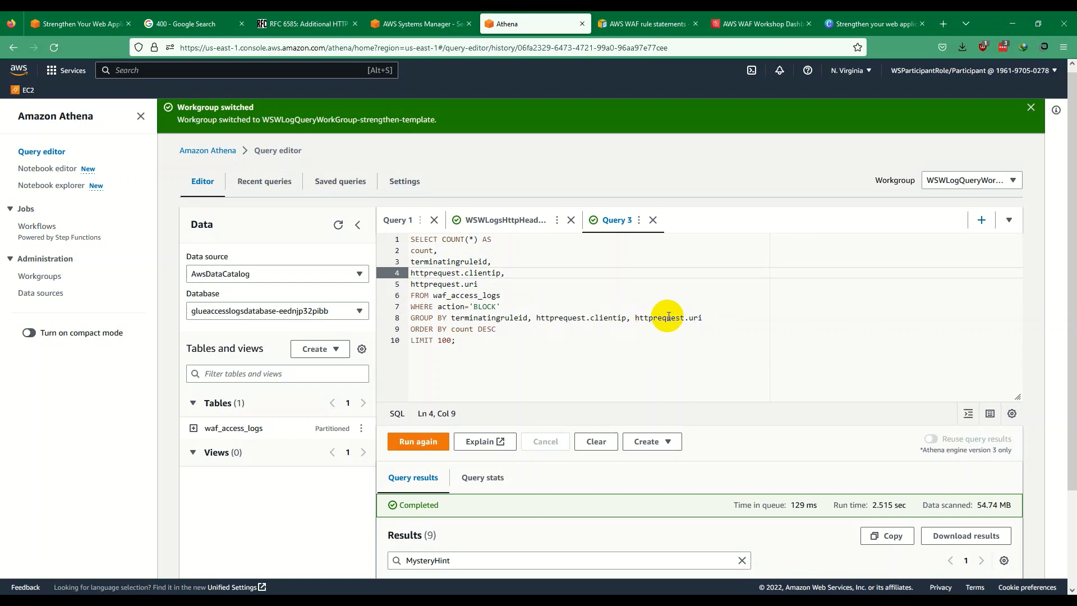
- Check the results section of the blocked-requests query, including its MysteryHint filter
scroll(536, 385, "down", 2)
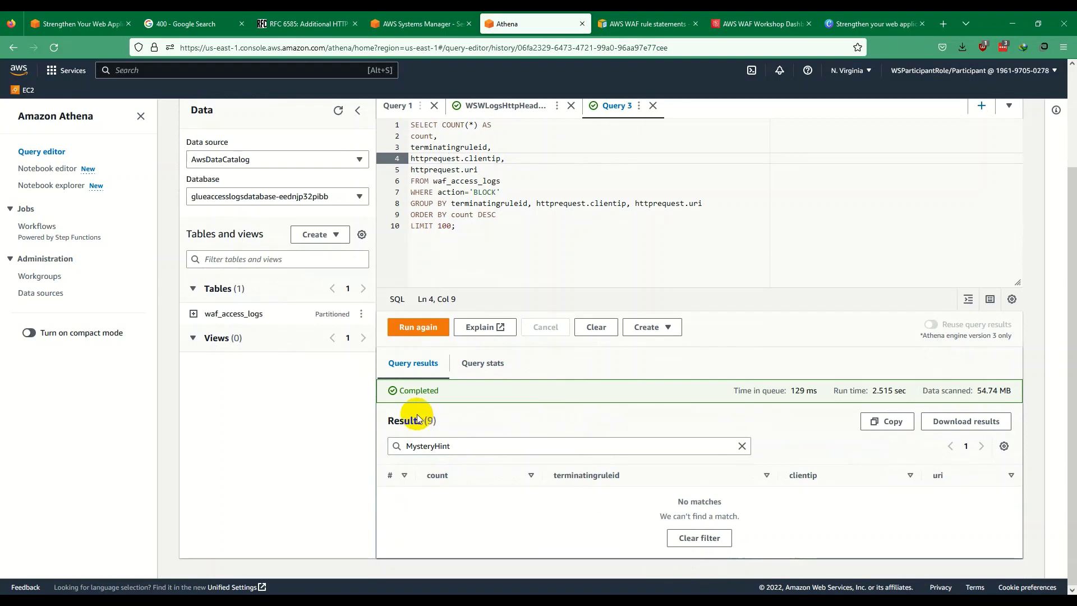
left_click_drag(377, 413, 457, 420)
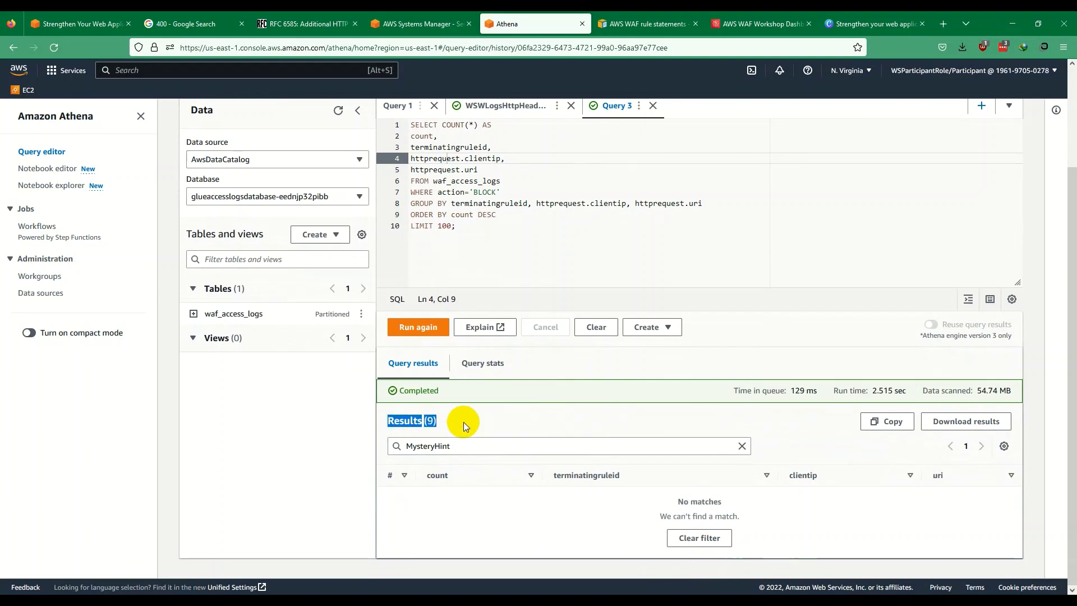
left_click(685, 516)
scroll(683, 522, "up", 2)
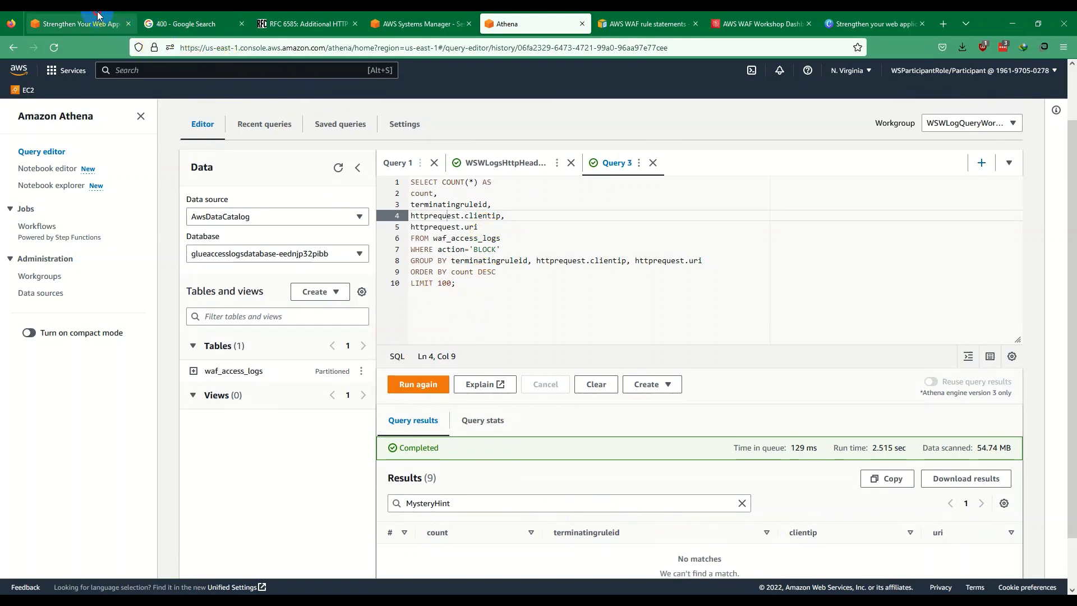
- Review the workshop's task and updated query example for finding rules that block requests to /api/listproducts.php
left_click(84, 23)
scroll(557, 321, "down", 2)
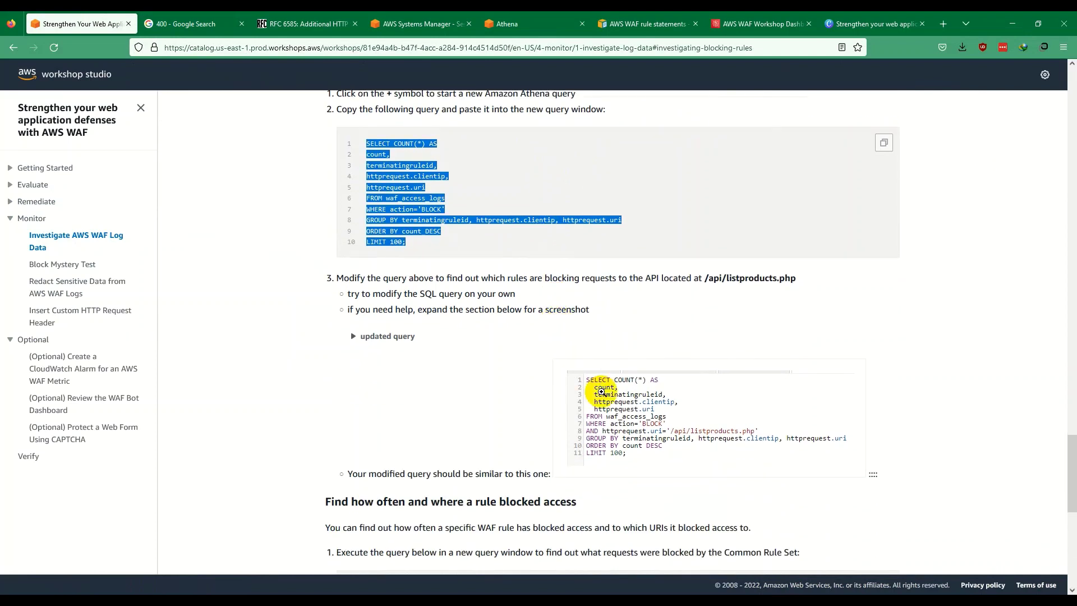
left_click(631, 427)
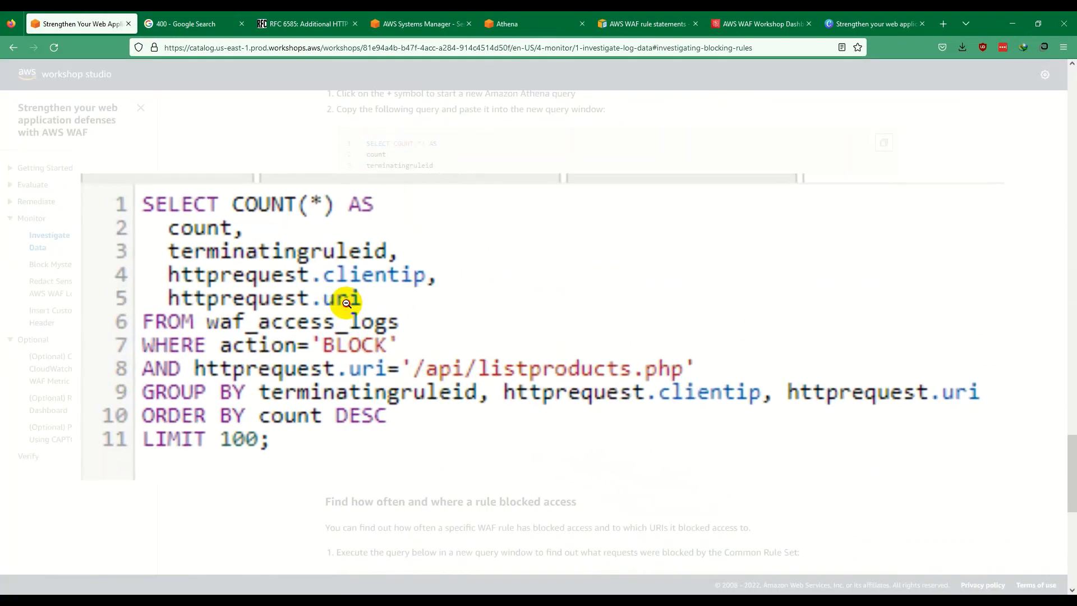
left_click(346, 303)
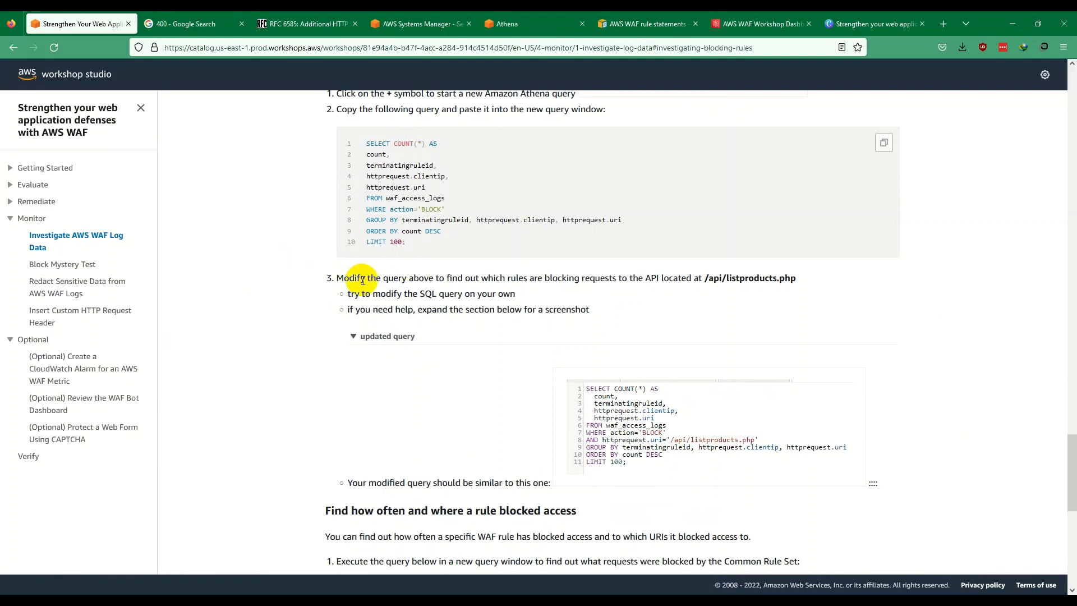
left_click_drag(370, 280, 508, 281)
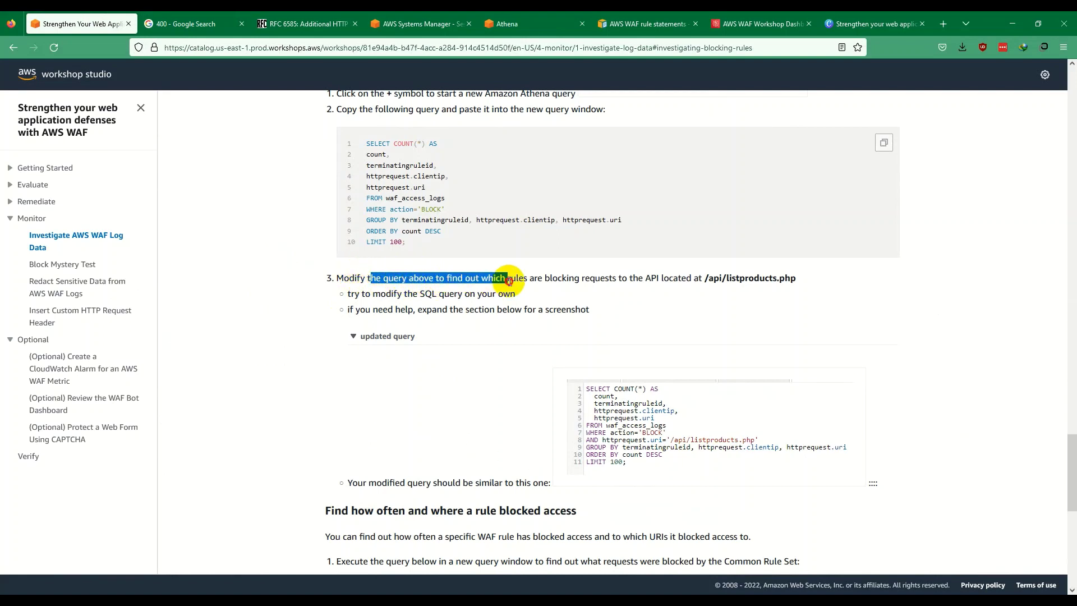
left_click(509, 281)
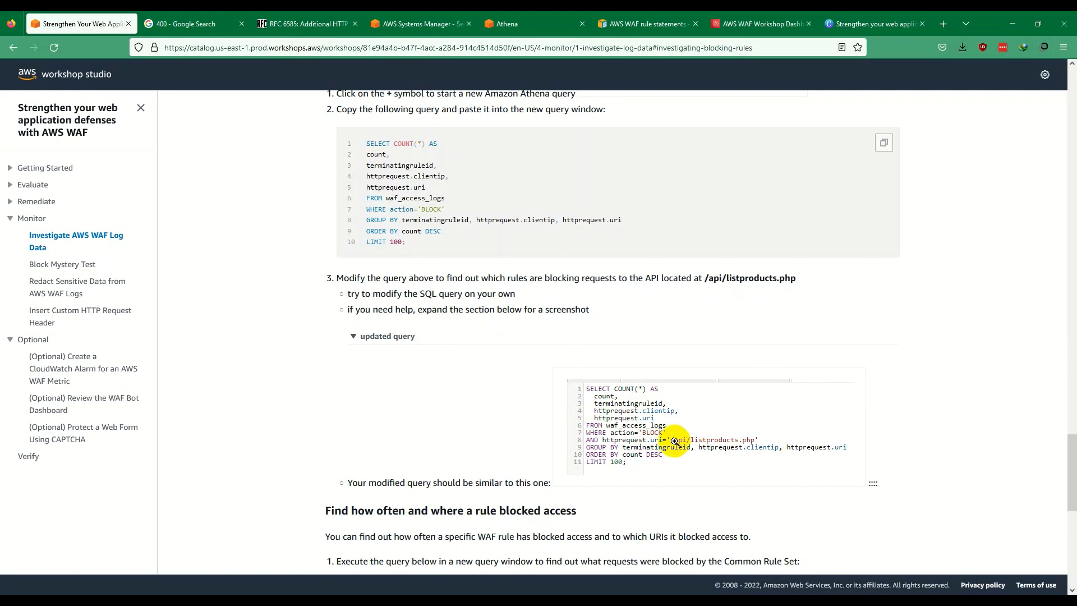
- Copy the API path /api/listproducts.php from the workshop's step 3 and return to the Athena query
left_click_drag(702, 279, 794, 280)
key("ctrl+c")
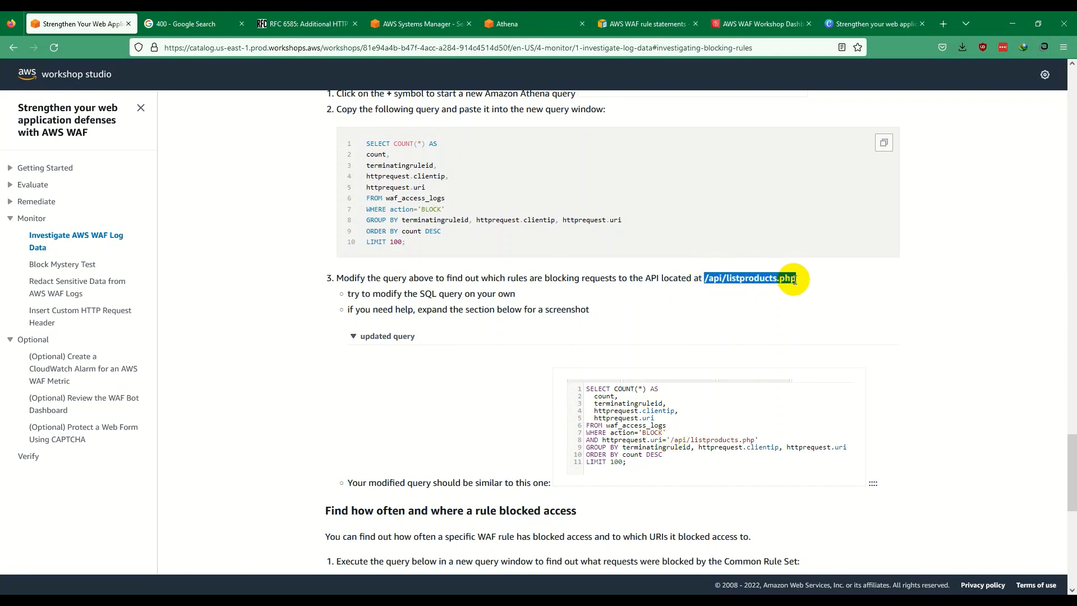
left_click(634, 23)
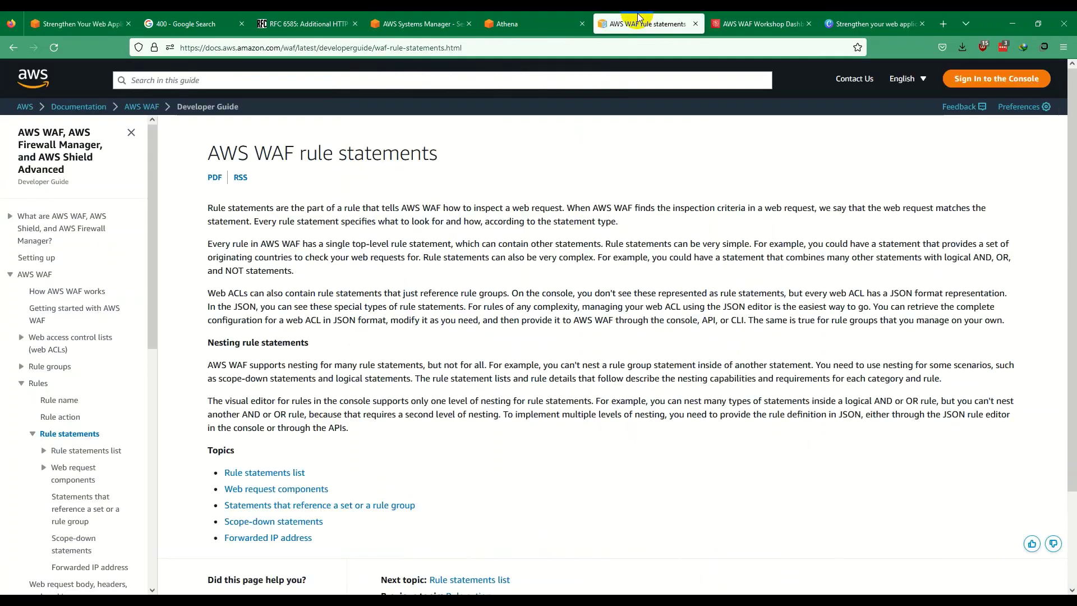
left_click(522, 17)
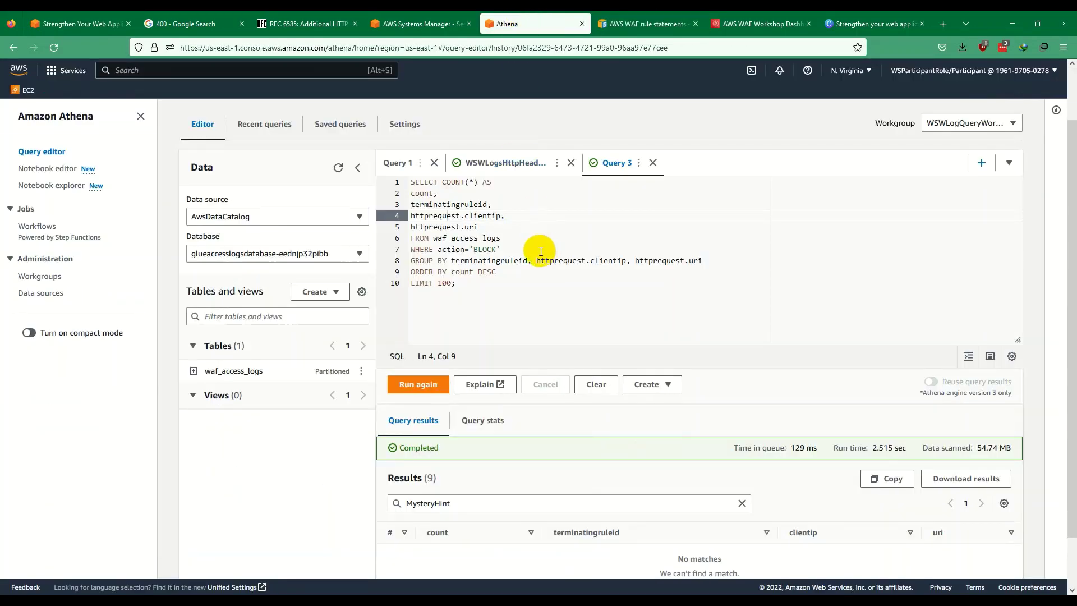
- Move the Athena page into its own window beside the workshop instructions, with the updated query example in view
left_click(94, 21)
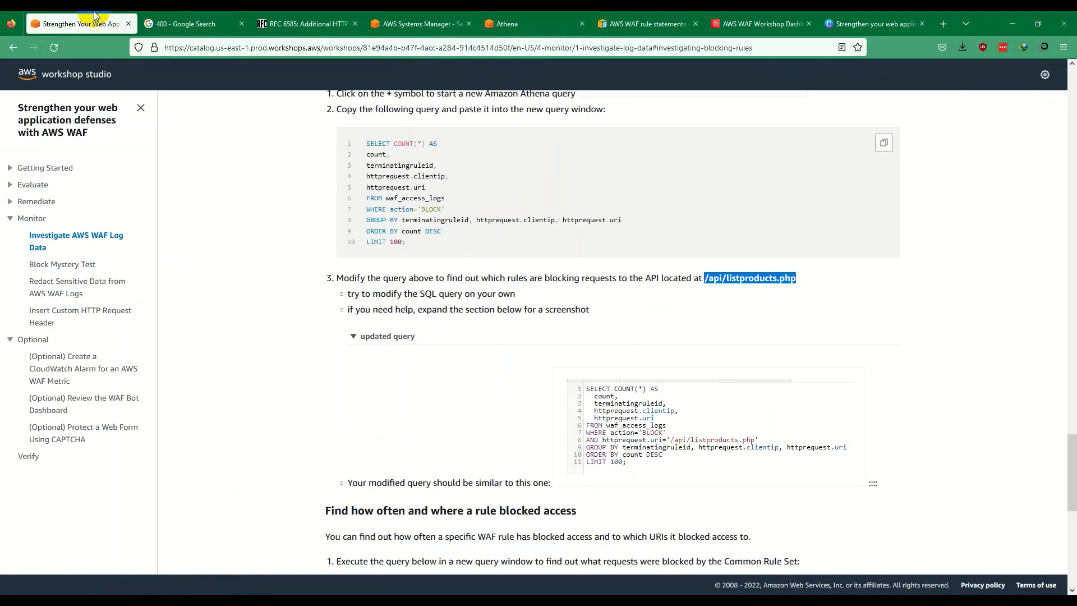
scroll(431, 280, "down", 4)
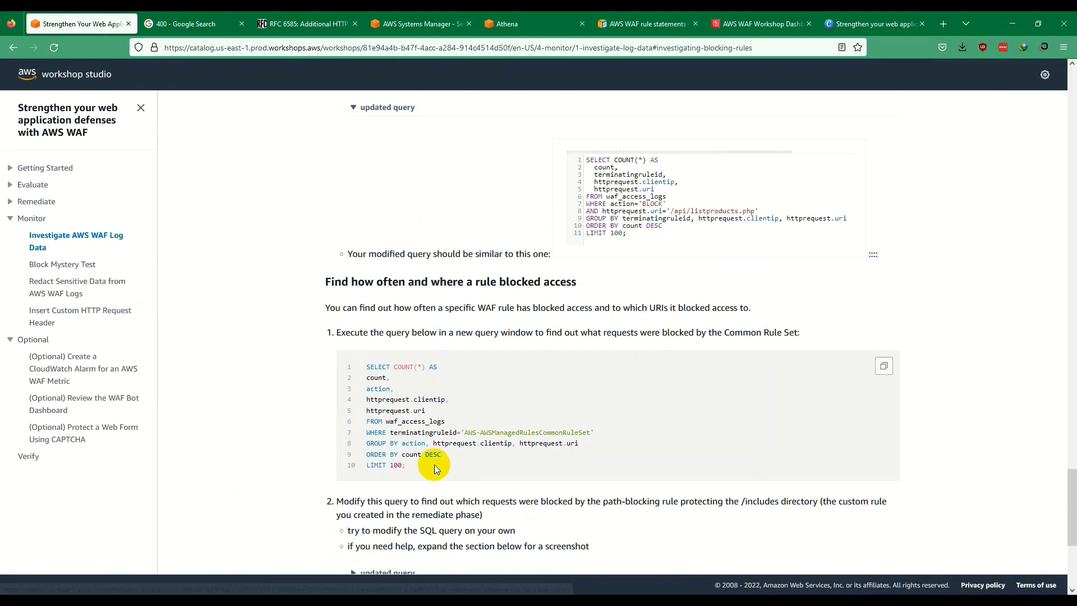
scroll(441, 456, "up", 3)
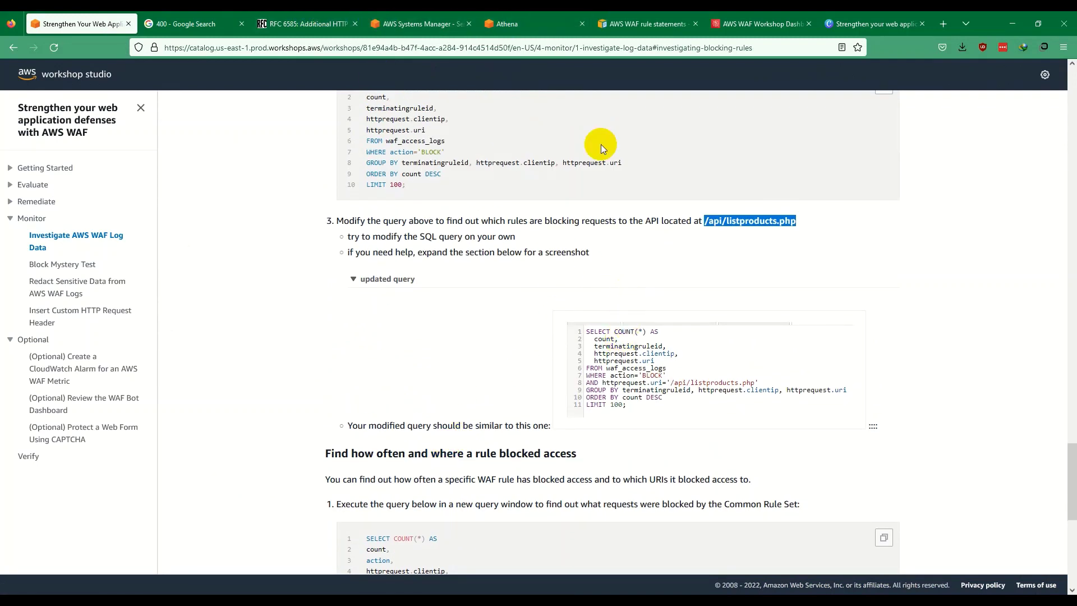
left_click_drag(527, 24, 1073, 106)
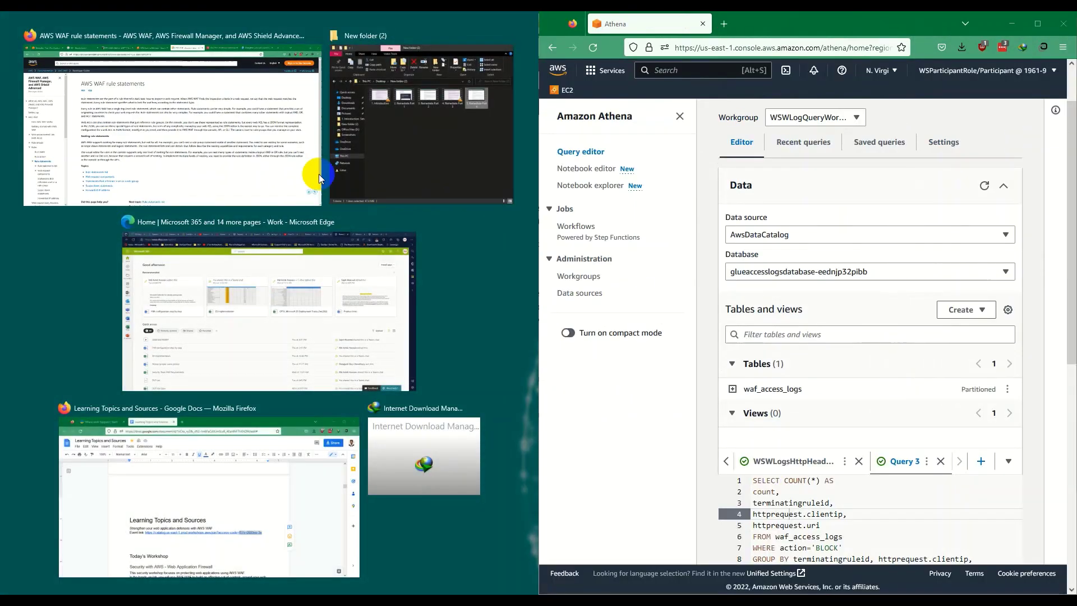
left_click(314, 174)
left_click(218, 20)
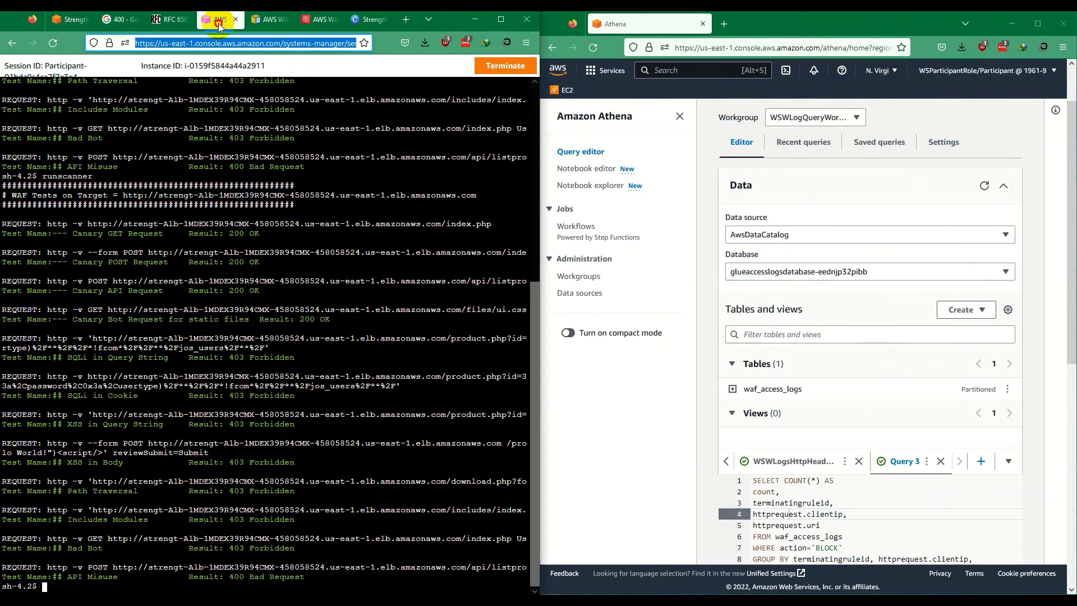
left_click(56, 18)
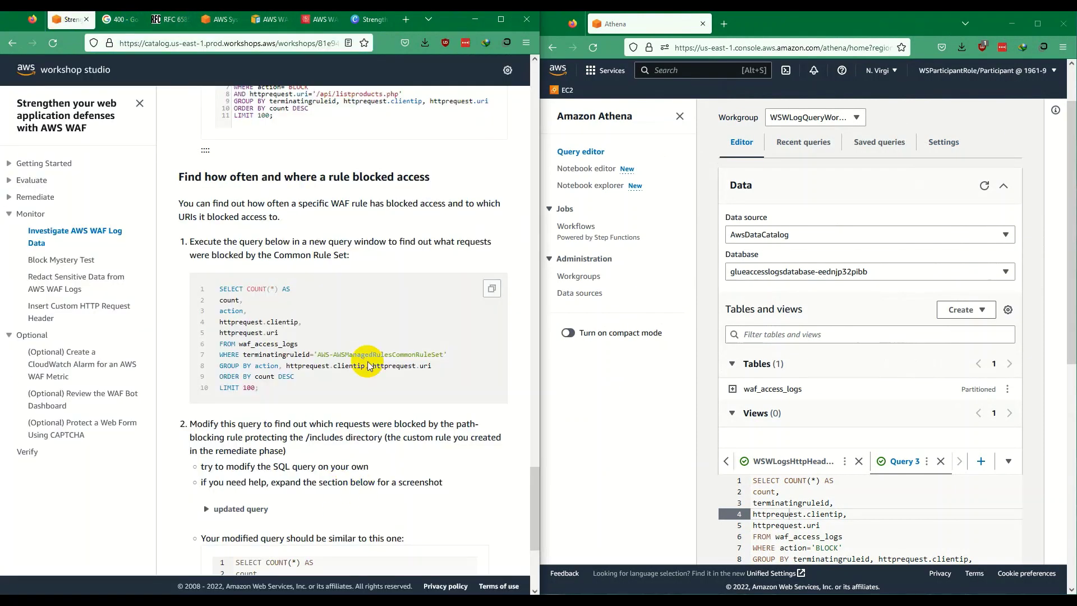
scroll(364, 359, "up", 3)
scroll(872, 393, "down", 3)
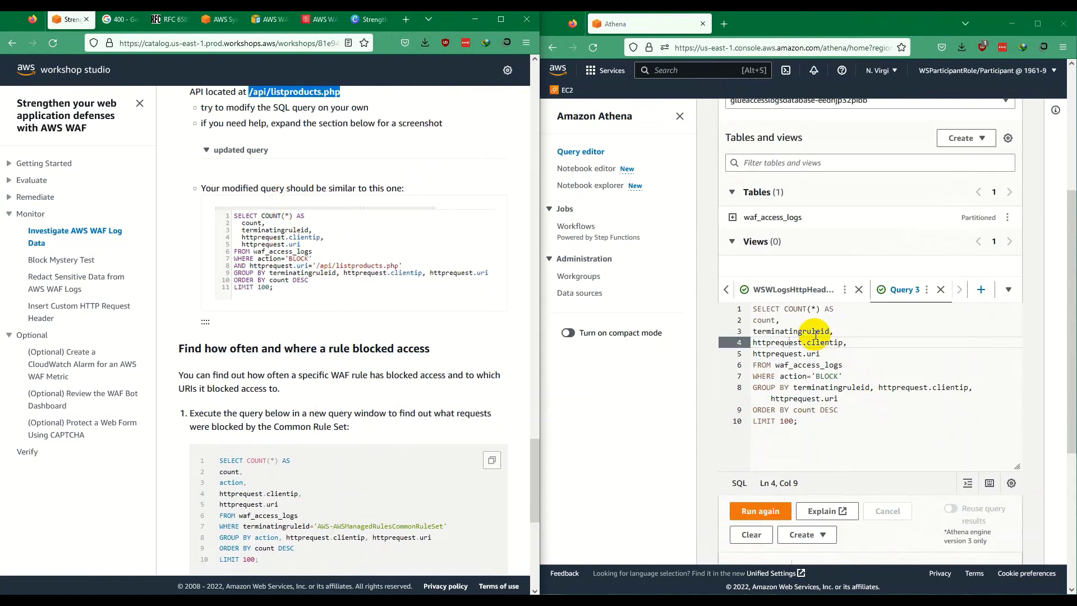
- Add the condition AND httprequest.uri ='/api/listproducts.php' below the WHERE action='BLOCK' line of the blocked-requests query
left_click(751, 331)
left_click(847, 341)
left_click(844, 353)
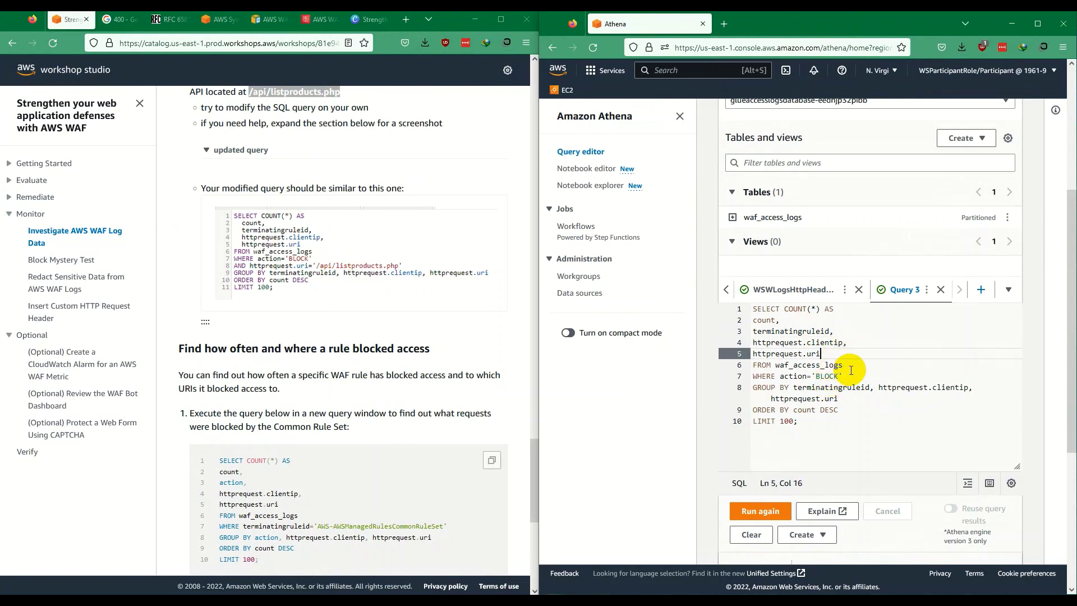
left_click(853, 367)
left_click(849, 376)
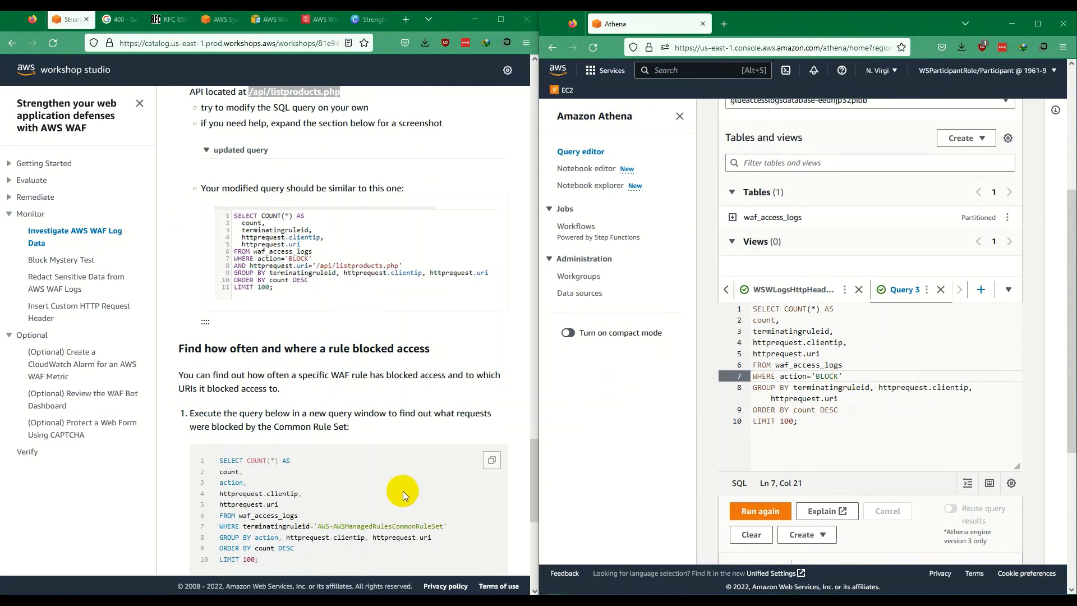
key("Return")
type("]")
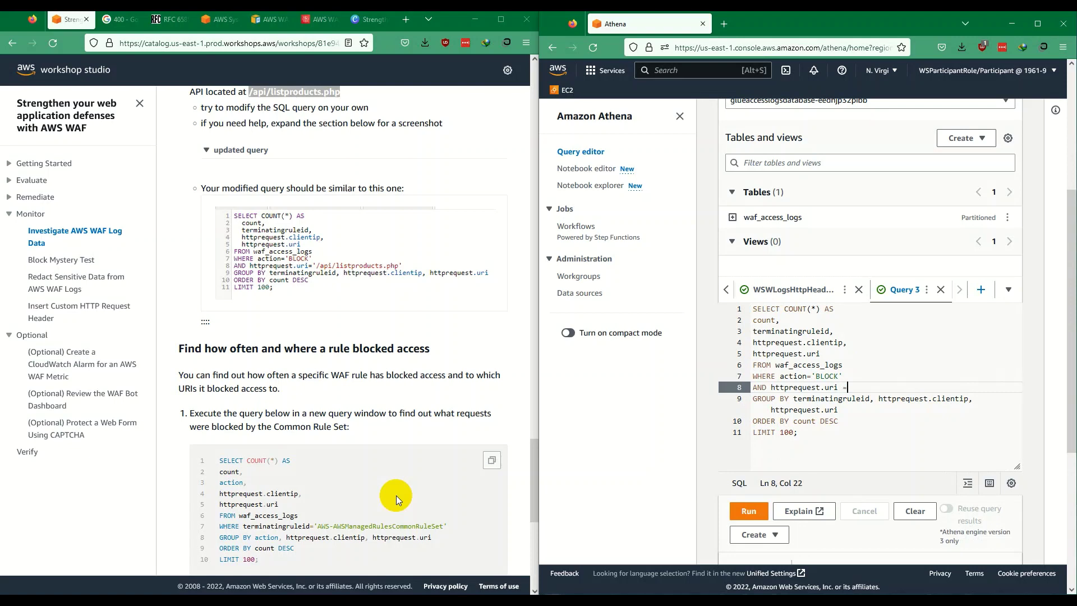
key("ctrl+v")
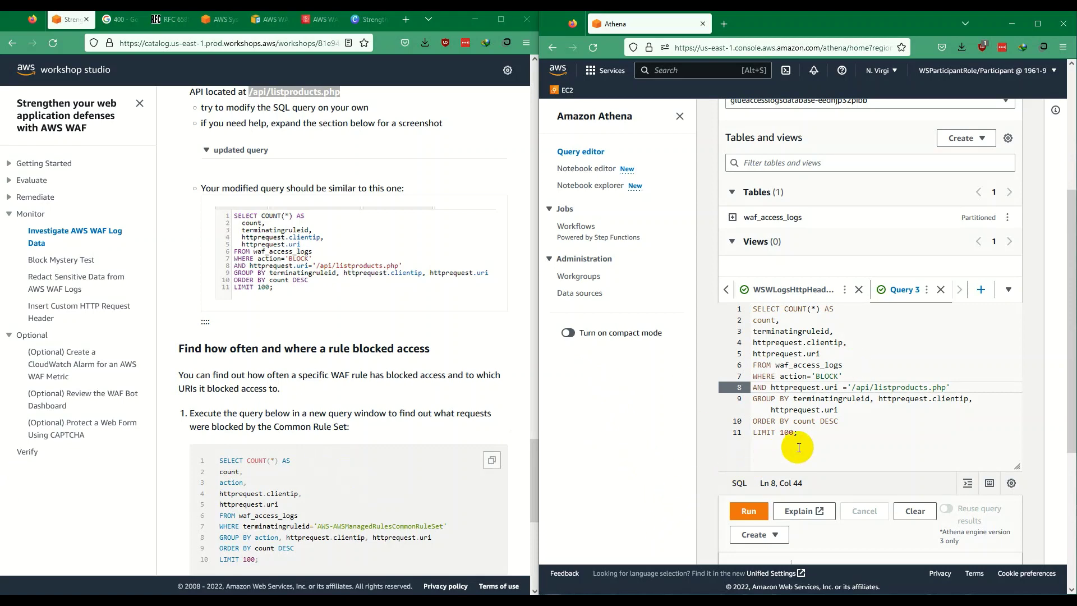
- Run the blocked-requests query with the added URI condition and bring its results into view
left_click(849, 420)
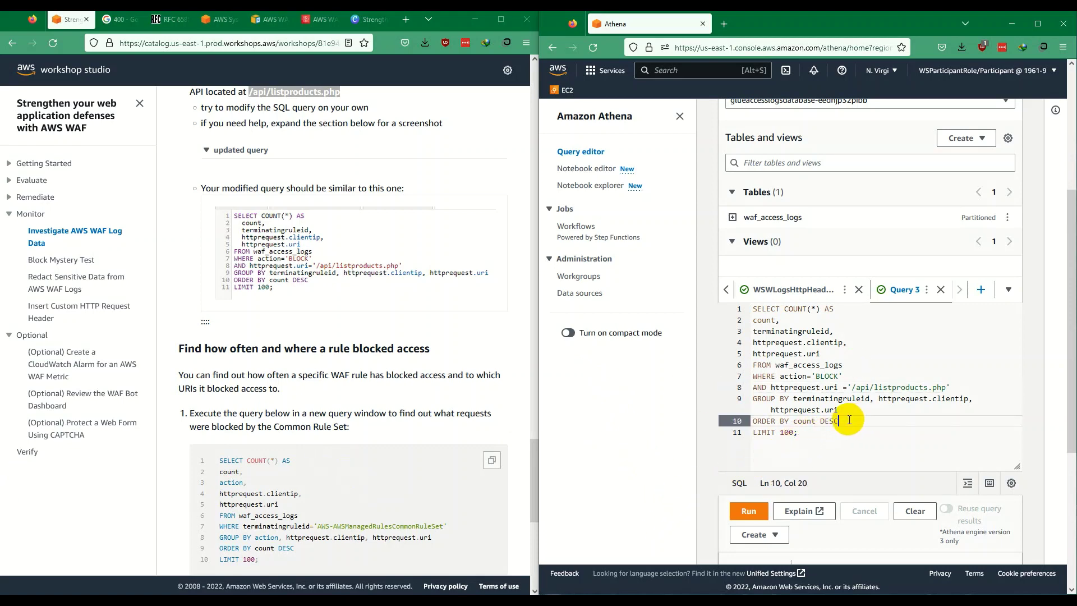
scroll(849, 420, "down", 1)
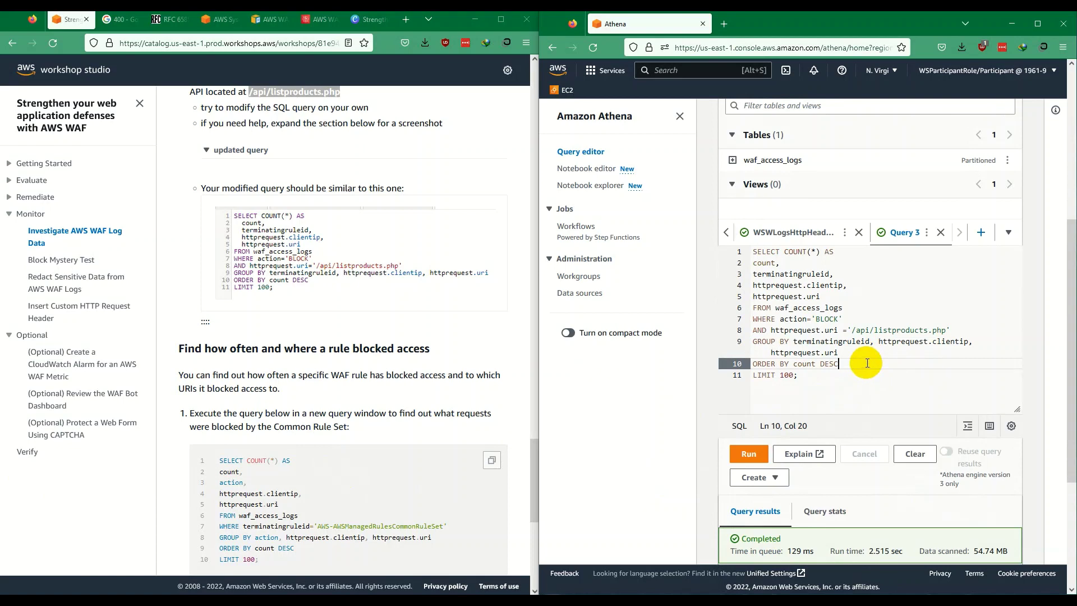
left_click(749, 454)
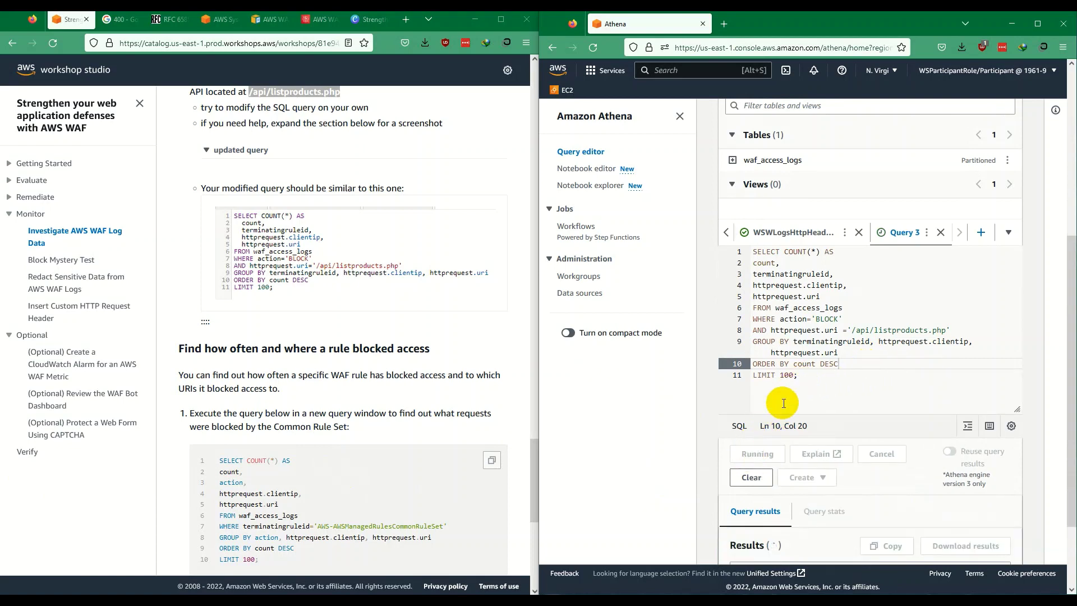
scroll(797, 375, "down", 2)
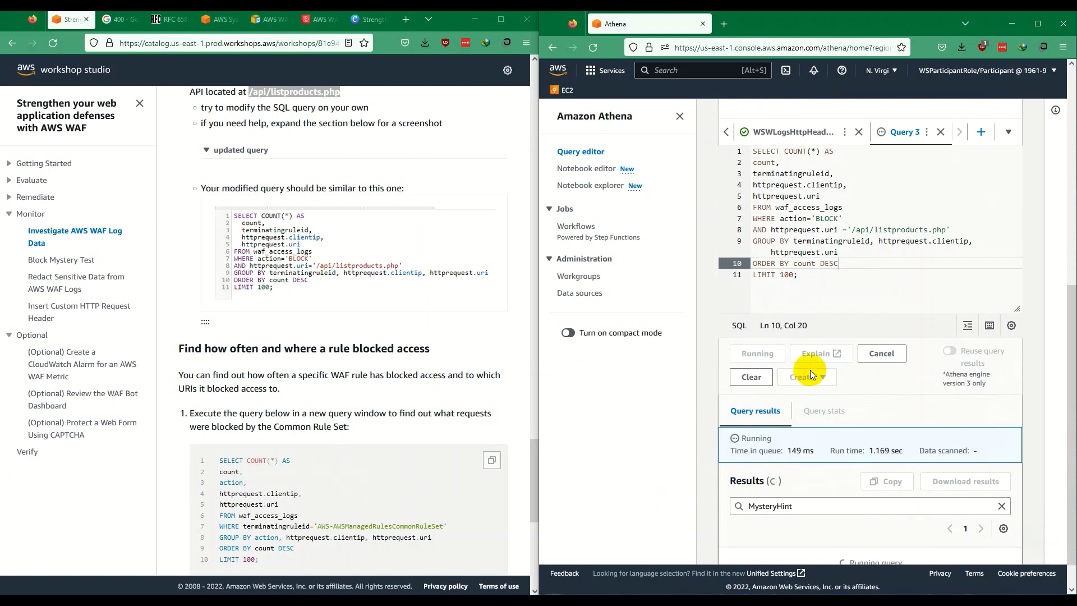
scroll(810, 370, "down", 2)
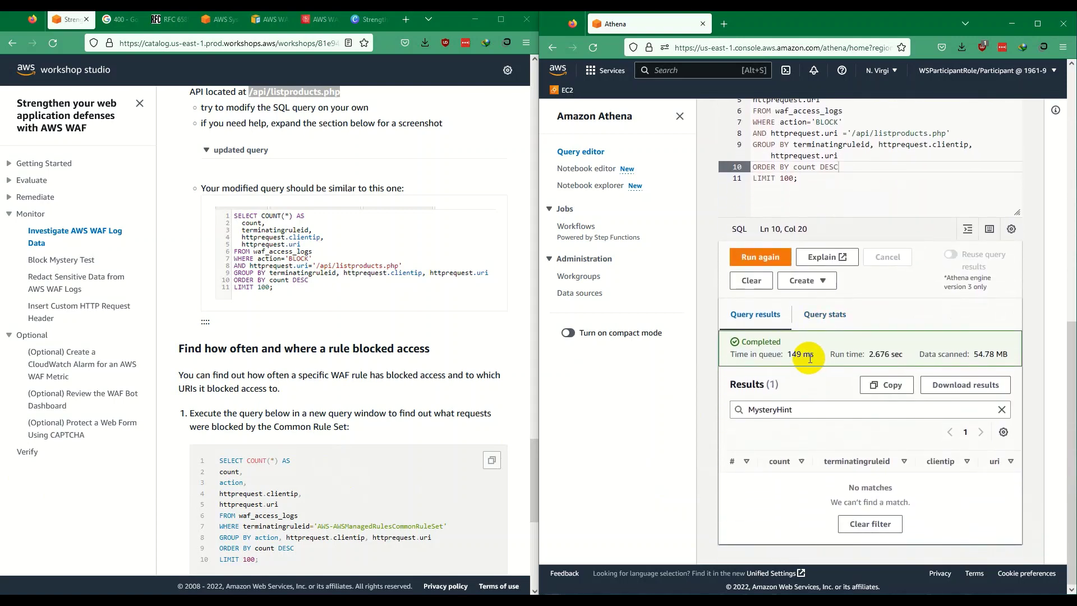
- Clear the MysteryHint filter, sort the results by clientip, and examine the row's rule, client IP, URI and count
left_click(830, 313)
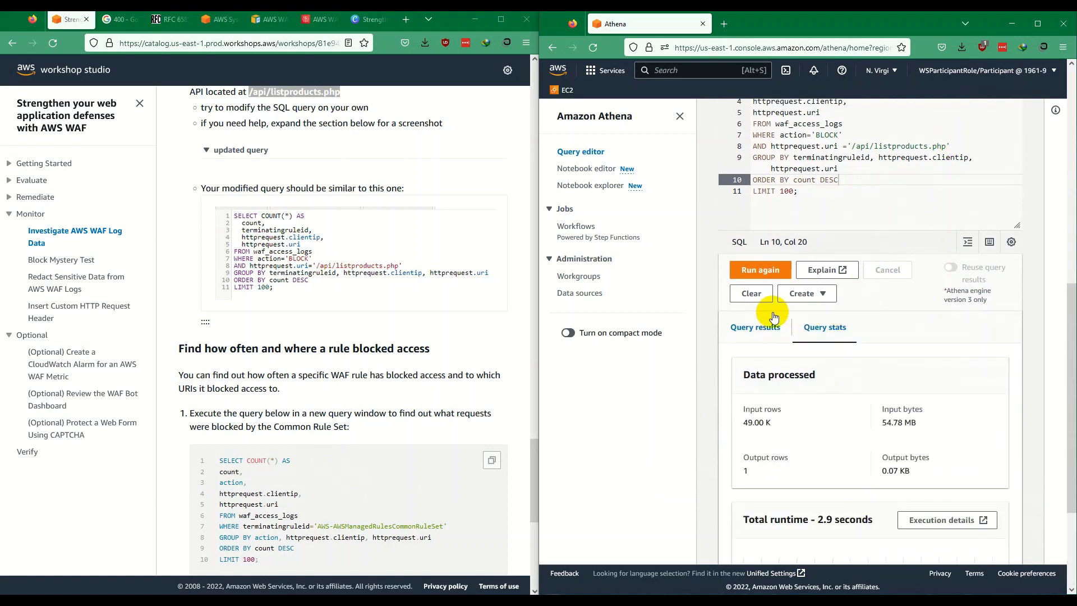
left_click(757, 323)
left_click_drag(832, 524, 928, 535)
left_click(998, 539)
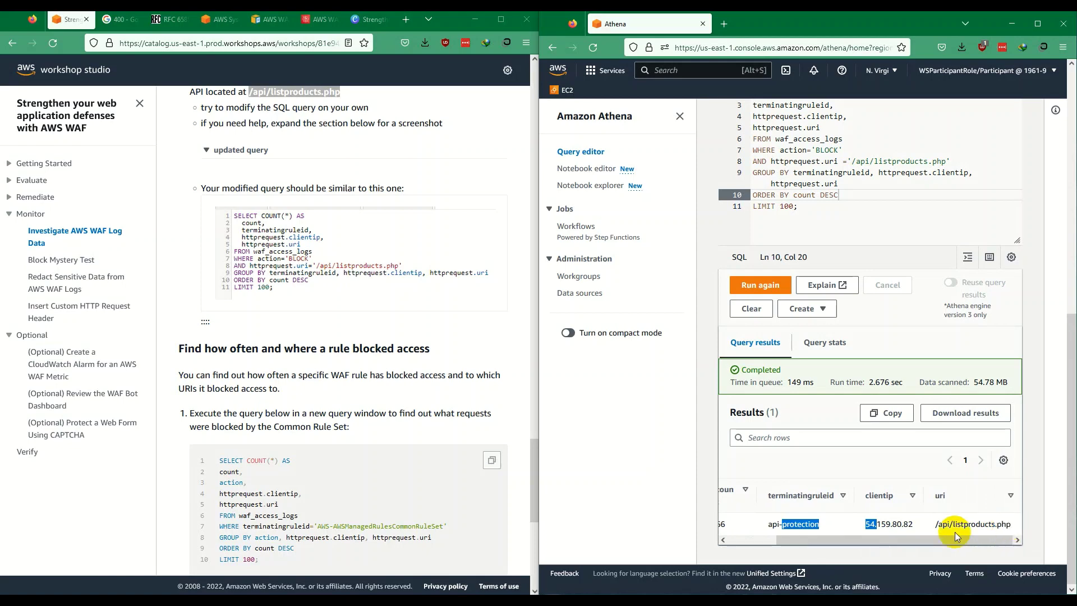
left_click(880, 495)
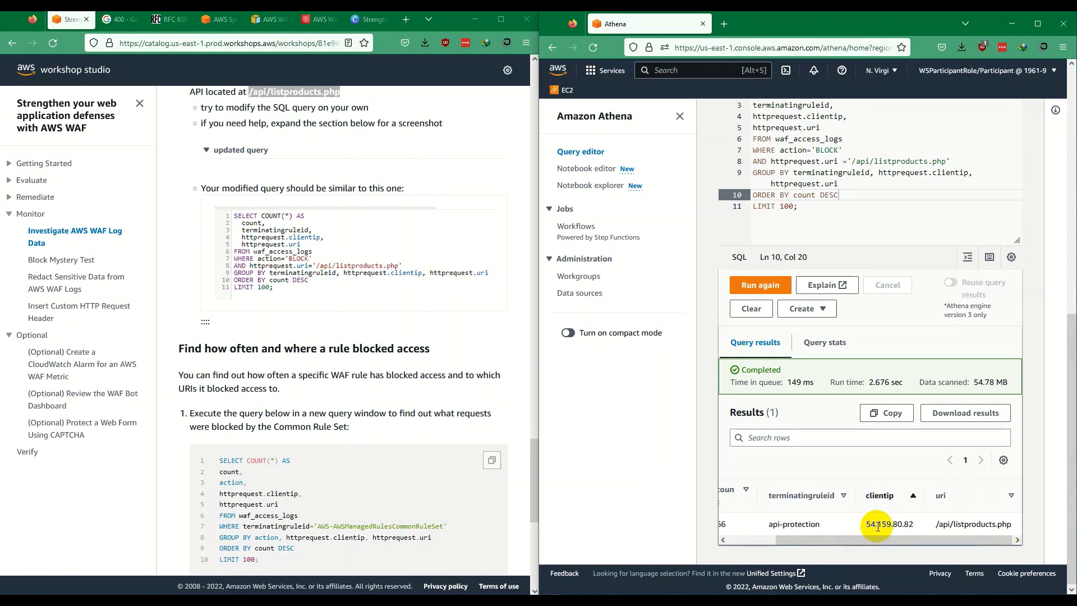
left_click_drag(882, 523, 911, 522)
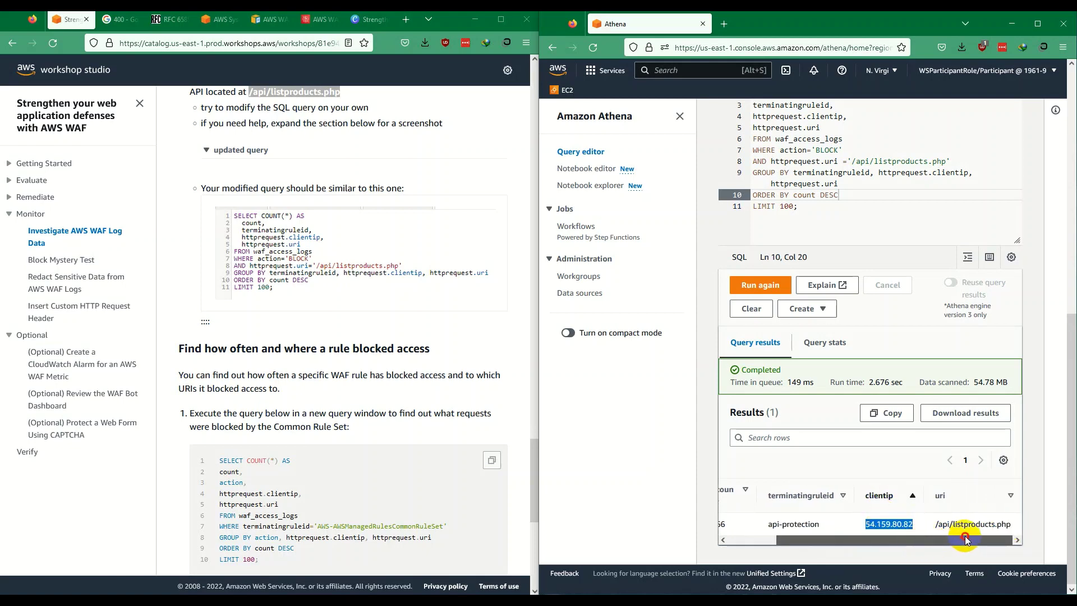
left_click(989, 525)
left_click_drag(980, 541, 817, 542)
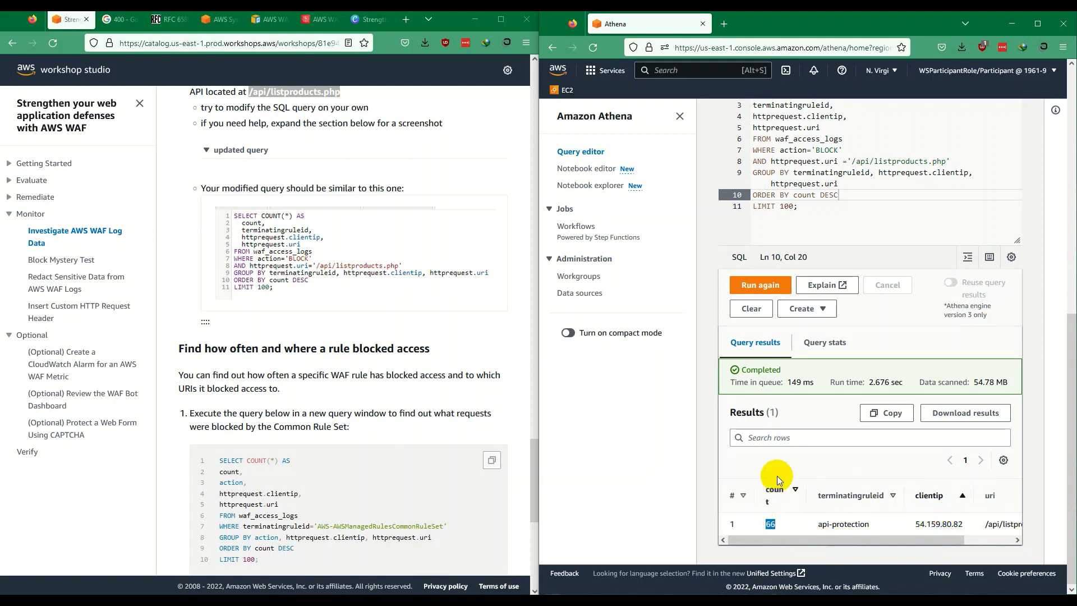
- Copy the workshop's Common Rule Set query into a new Athena query and run it
left_click(375, 423)
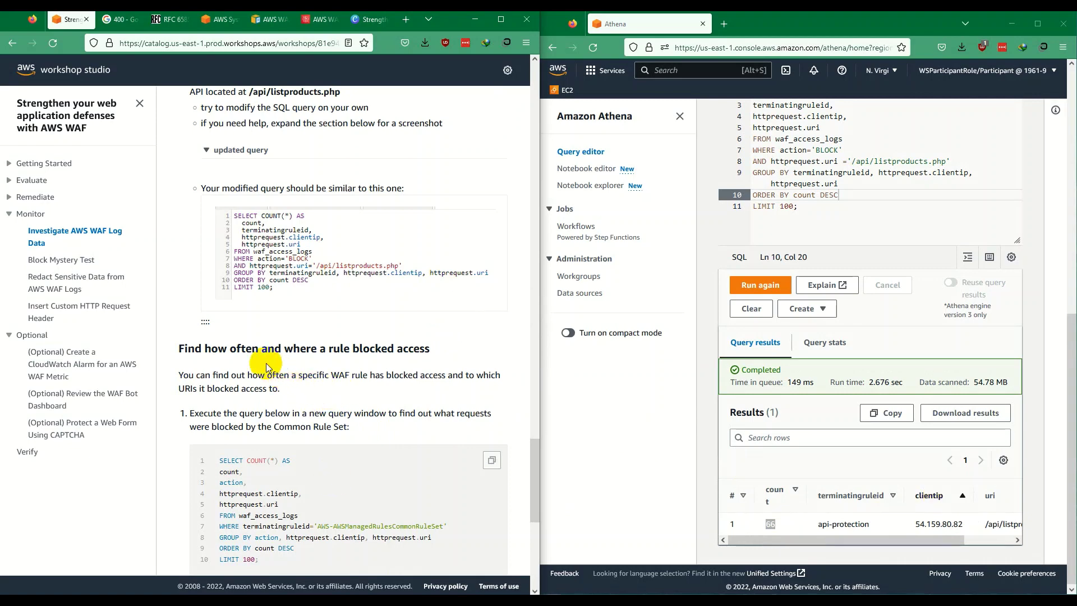
scroll(337, 363, "down", 3)
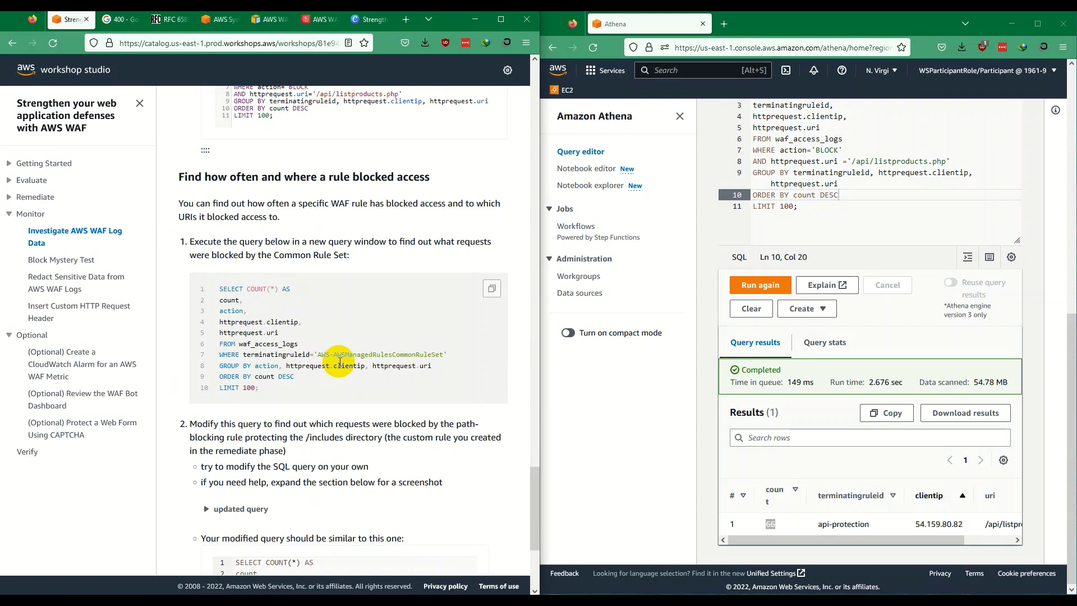
left_click(493, 288)
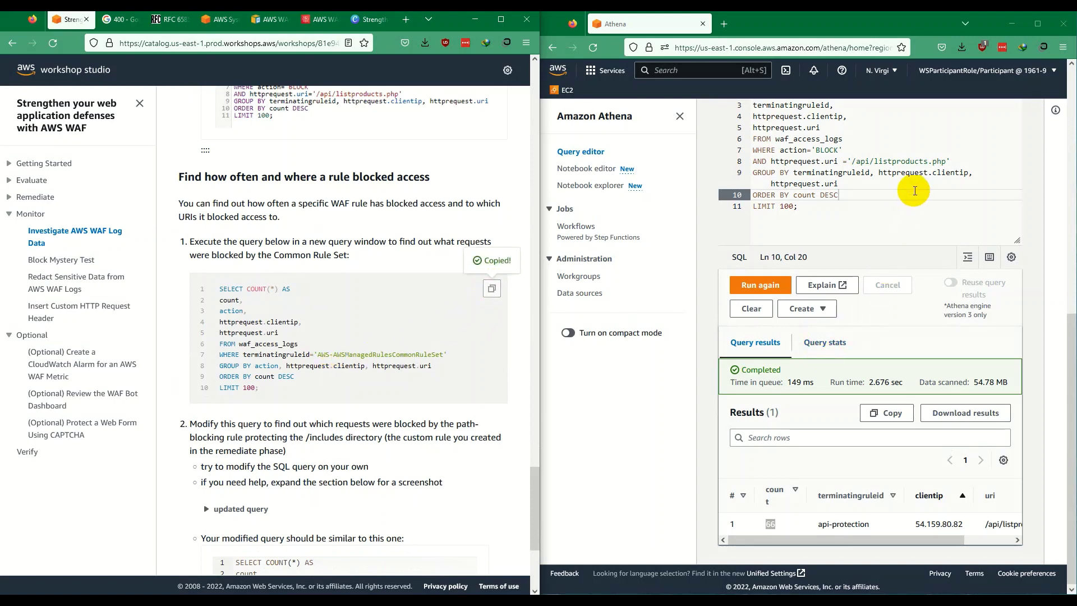
scroll(915, 190, "up", 5)
left_click(980, 235)
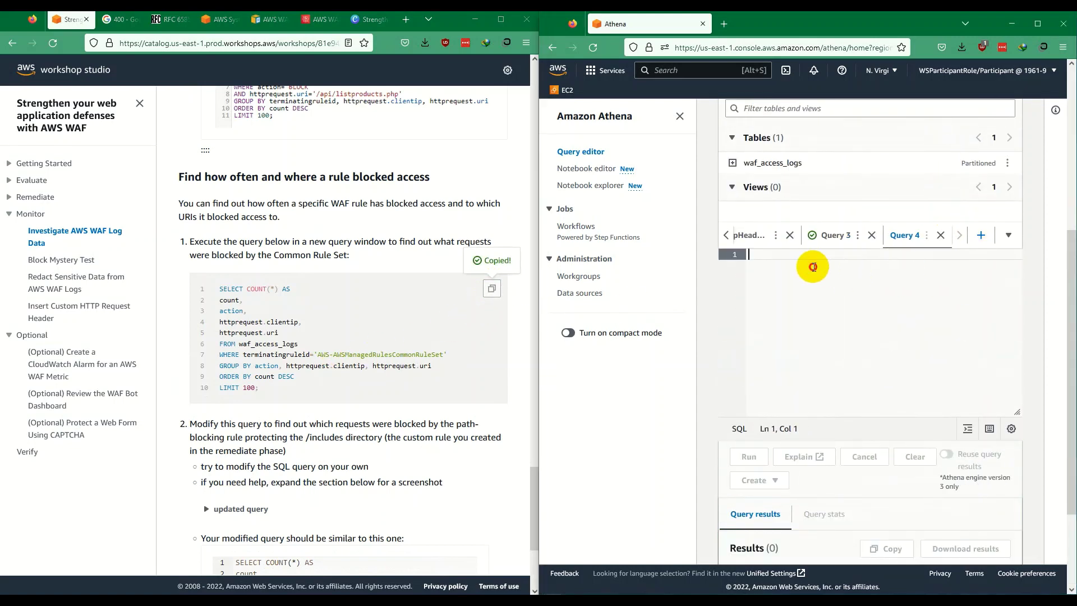
left_click(804, 265)
key("ctrl+v")
left_click(744, 454)
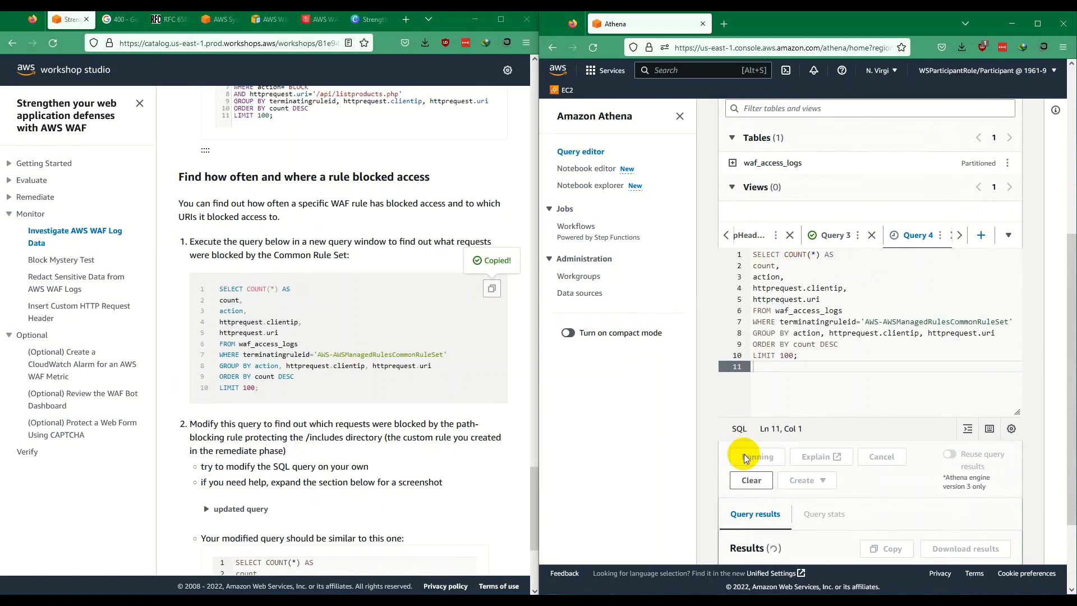
- Examine the counts, client IPs and URIs of the requests blocked by the Common Rule Set
scroll(797, 378, "down", 3)
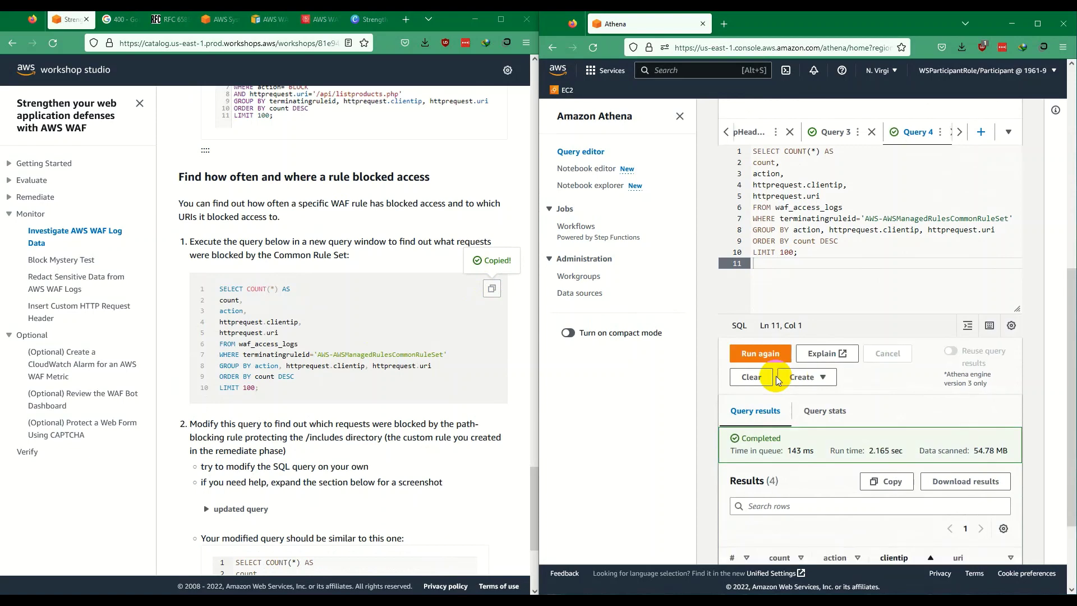
scroll(841, 454, "down", 3)
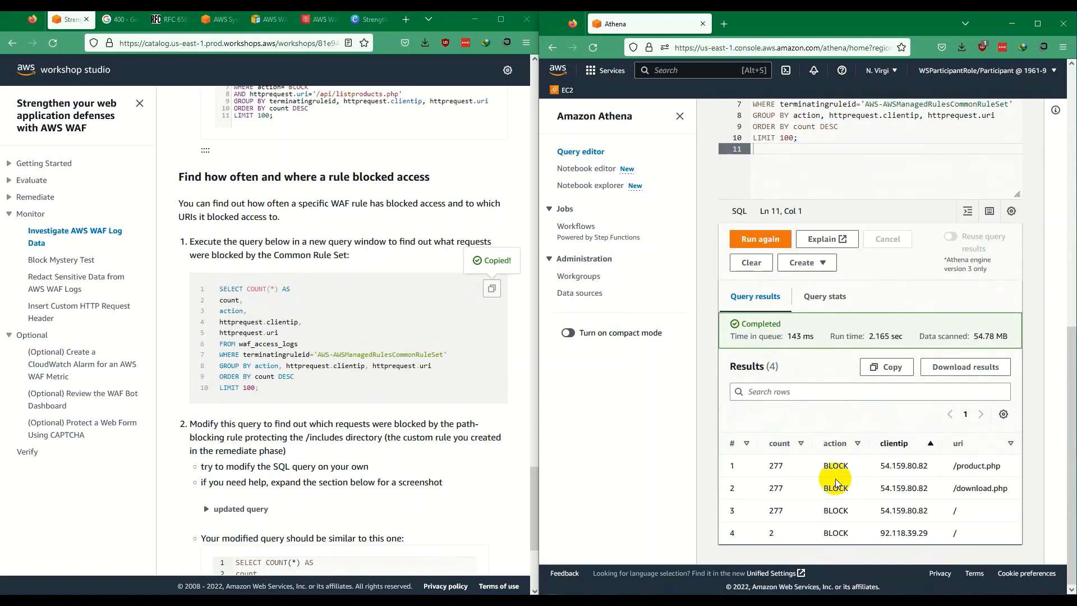
double_click(776, 465)
left_click_drag(887, 466, 1019, 490)
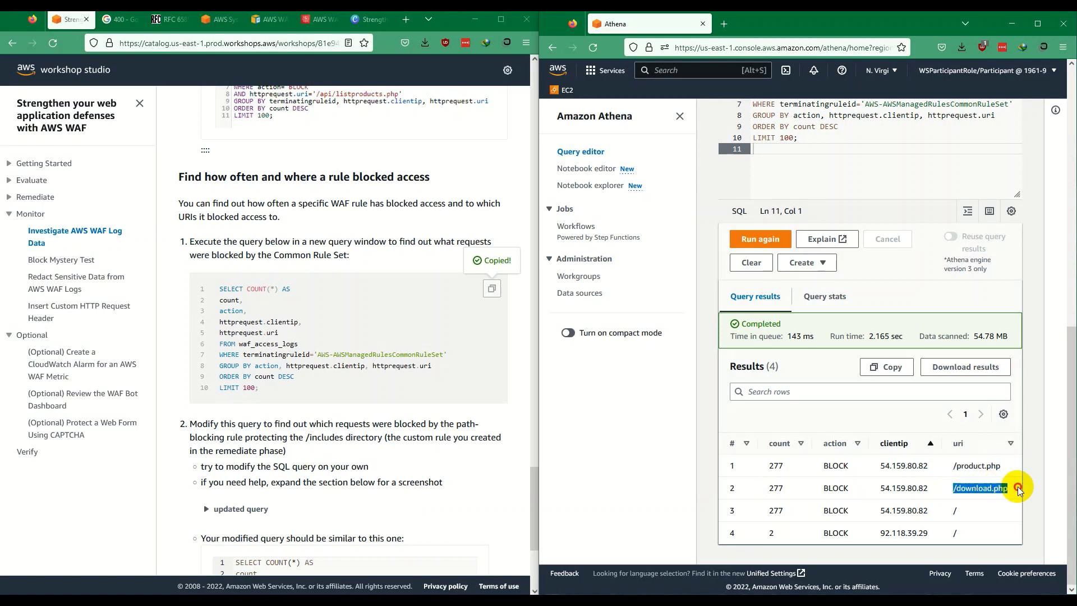
left_click(1019, 490)
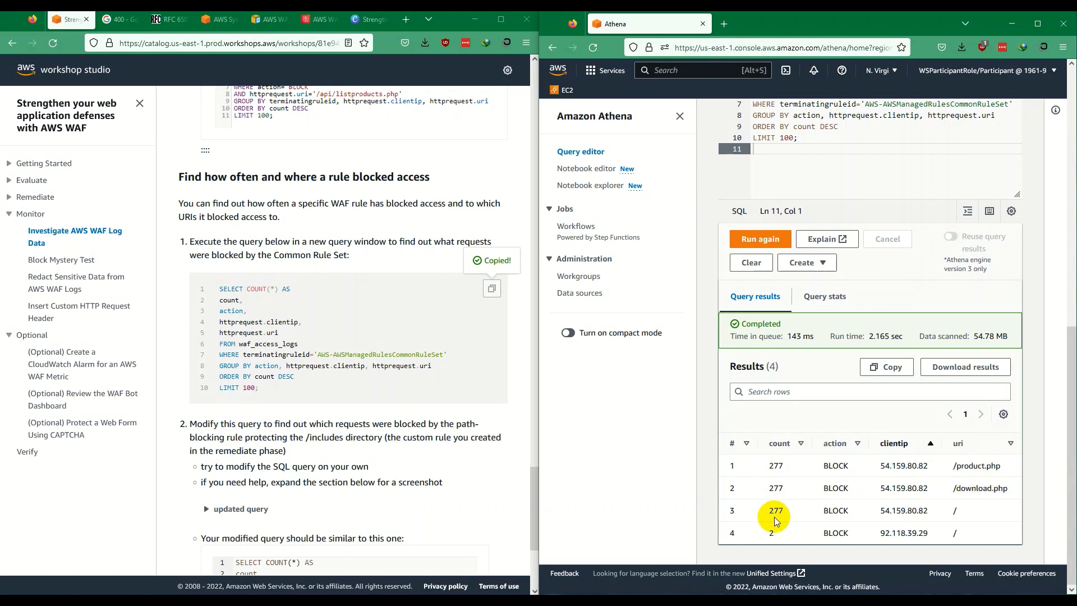
left_click(962, 531)
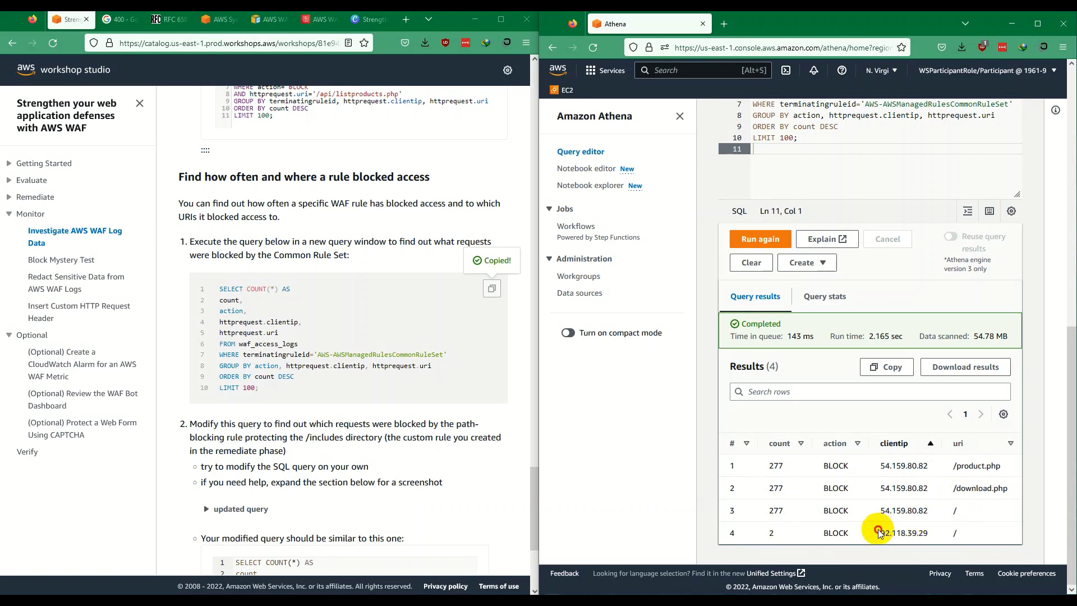
left_click_drag(881, 510, 905, 512)
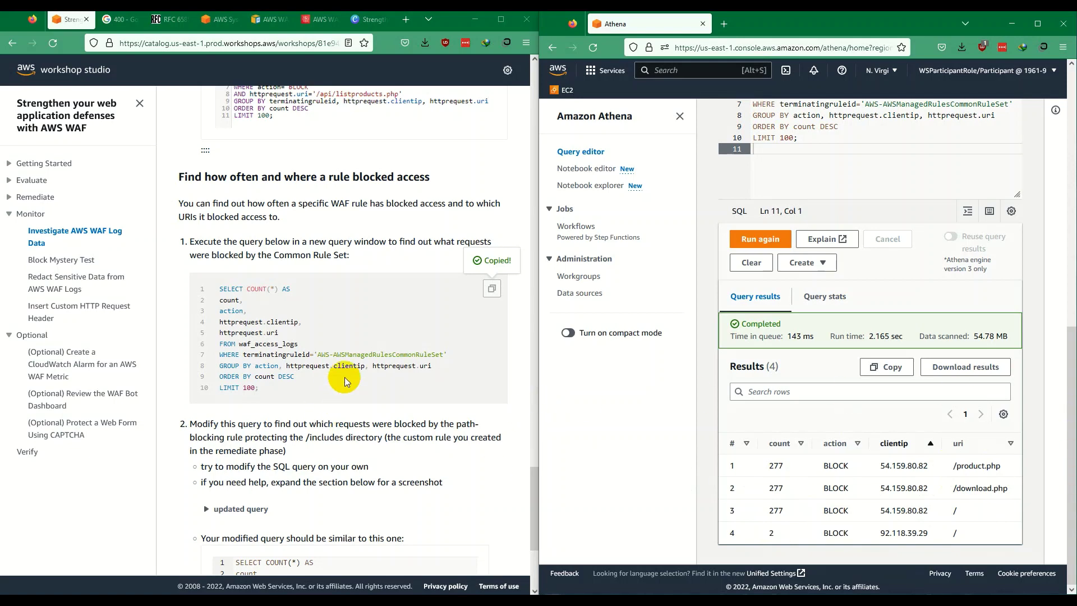
- Change the terminatingruleid condition in the Athena query to 'path-block' and run the modified query
scroll(392, 374, "down", 4)
scroll(394, 370, "down", 2)
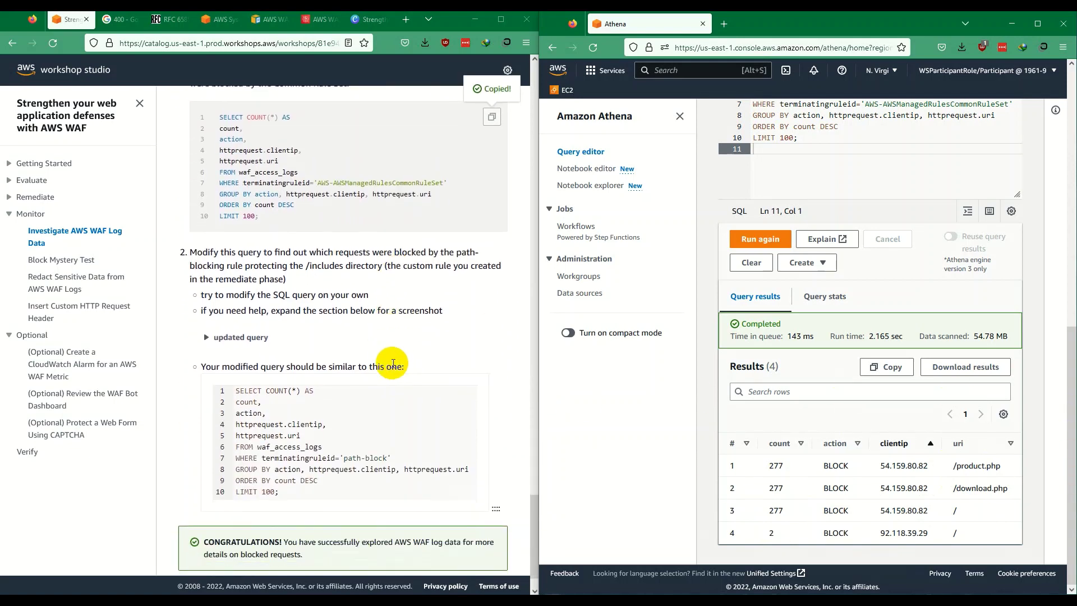
left_click(392, 363)
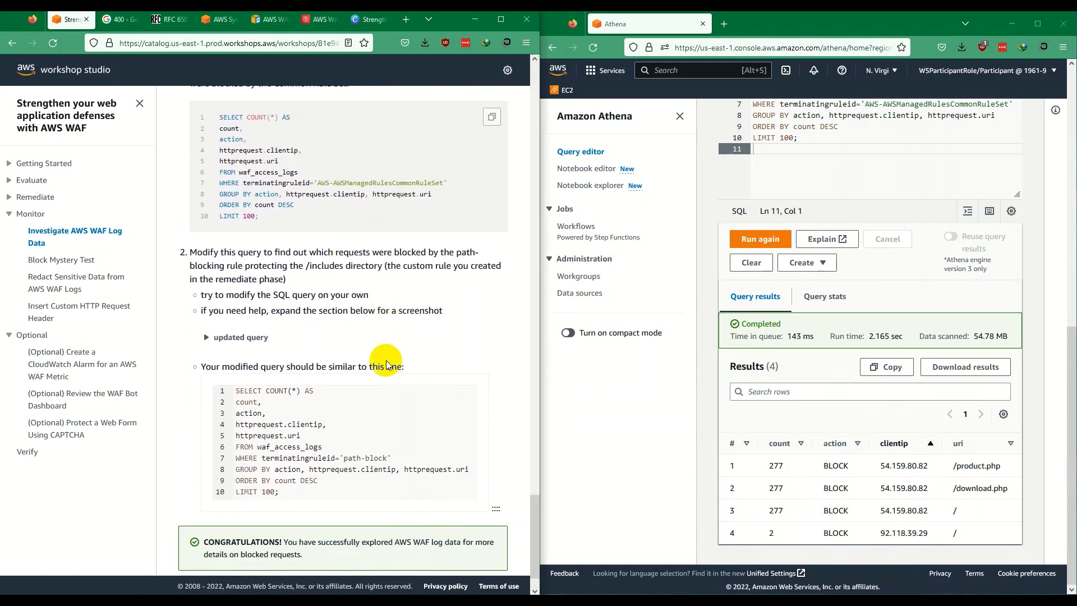
scroll(834, 224, "up", 2)
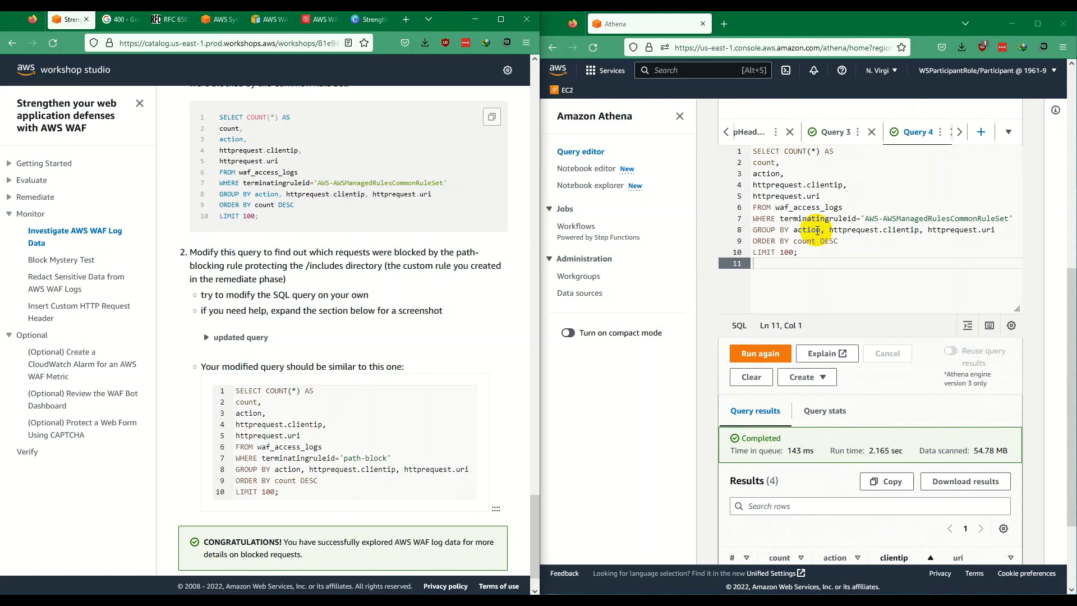
double_click(873, 219)
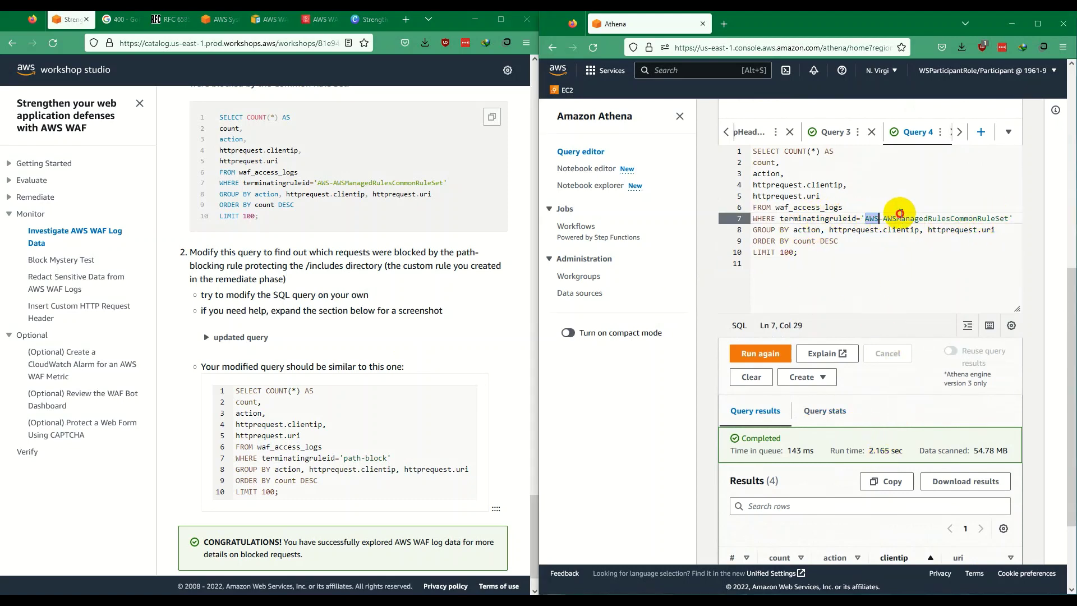
left_click_drag(900, 213, 1008, 213)
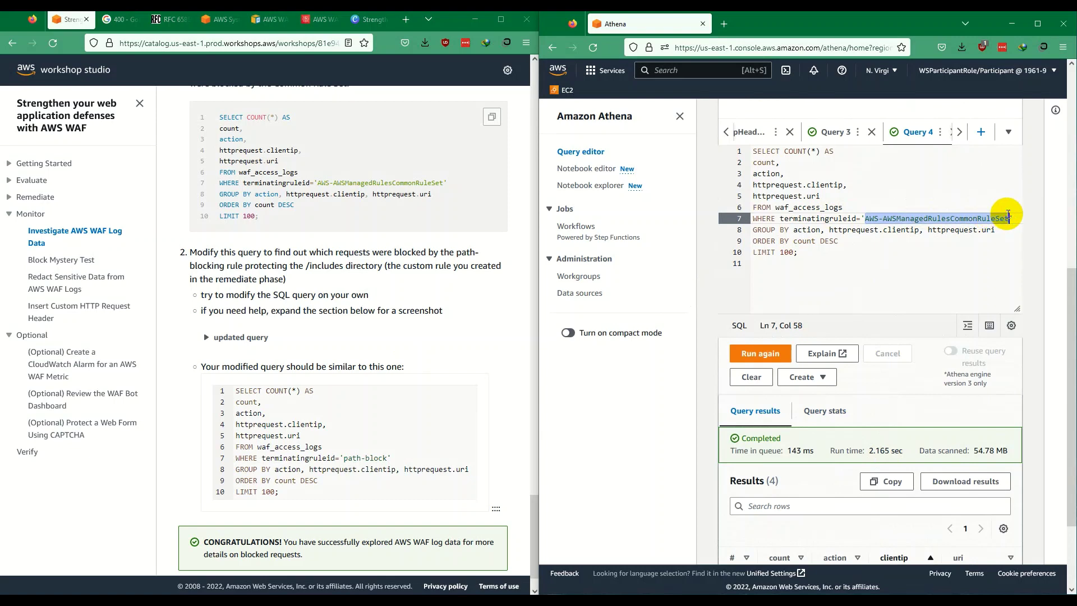
type("path")
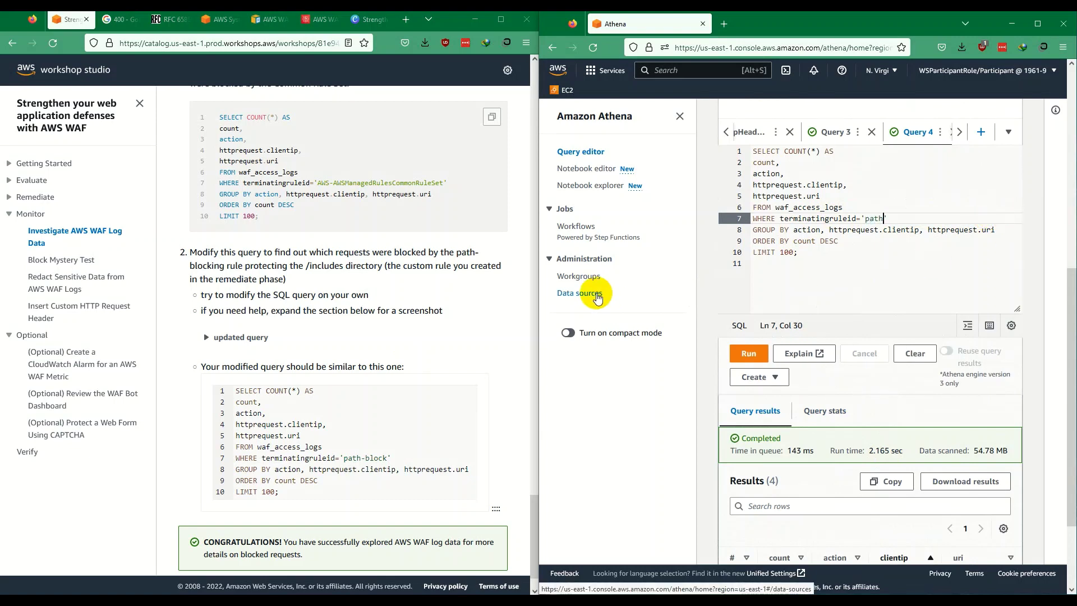
type("-block")
left_click(741, 353)
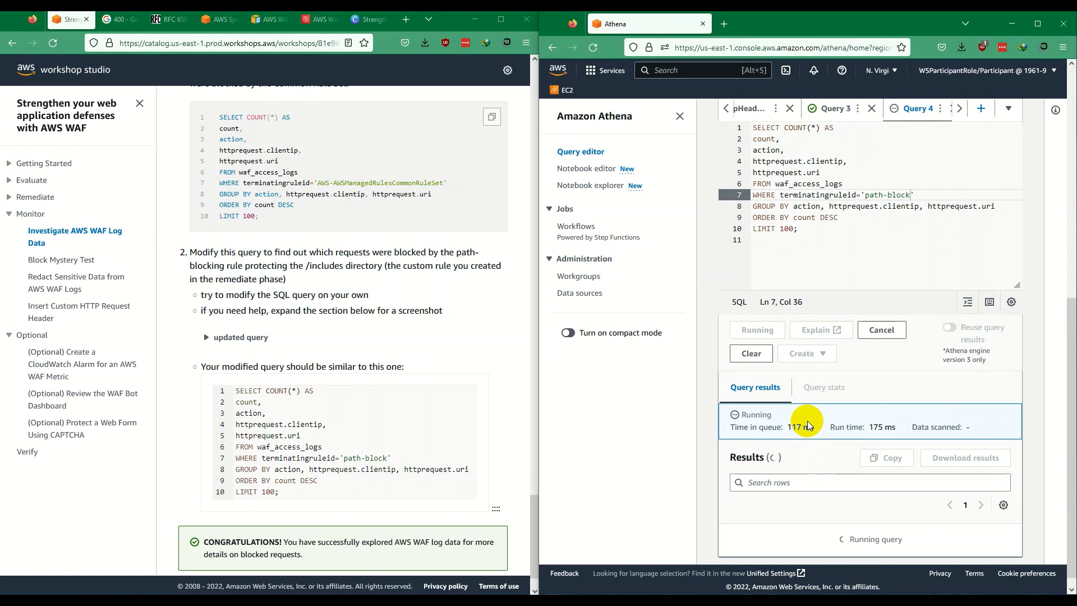
- Examine the count, client IP and URI of the requests blocked by the path-block rule
scroll(898, 538, "down", 1)
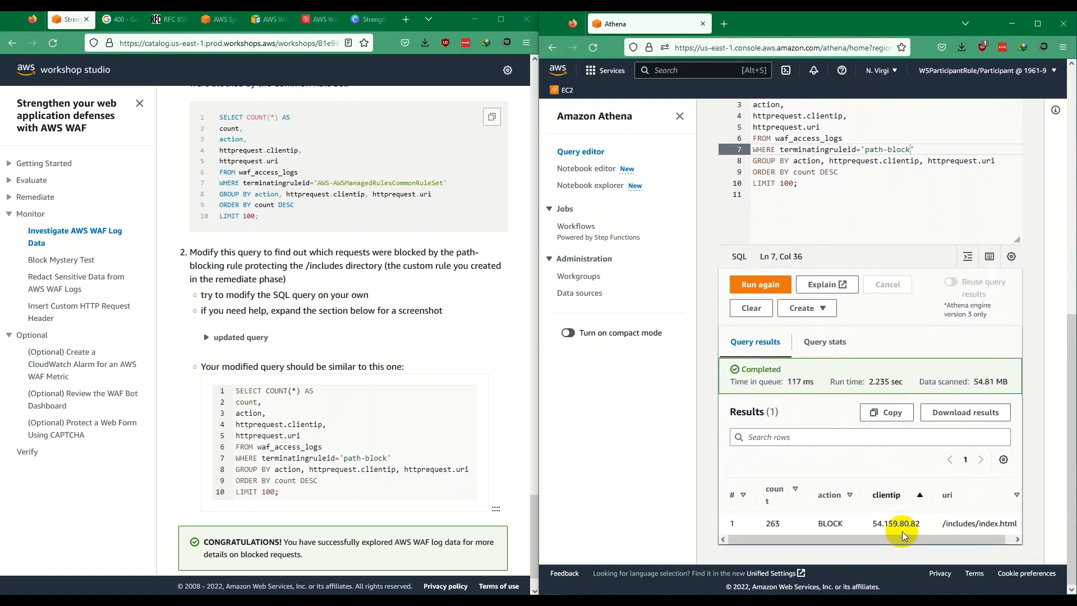
left_click(1001, 540)
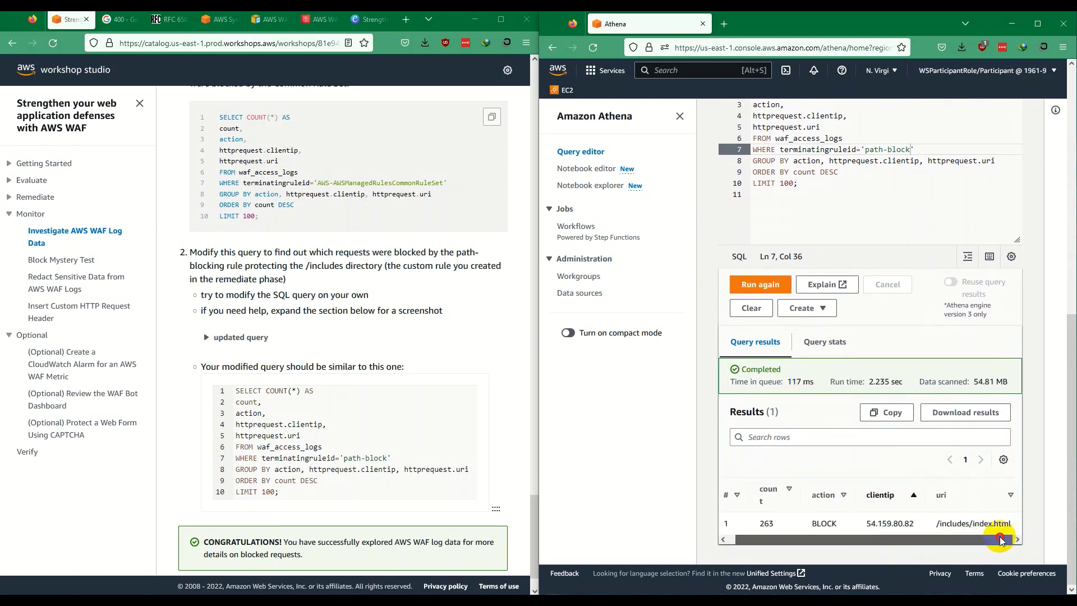
left_click_drag(870, 524, 925, 523)
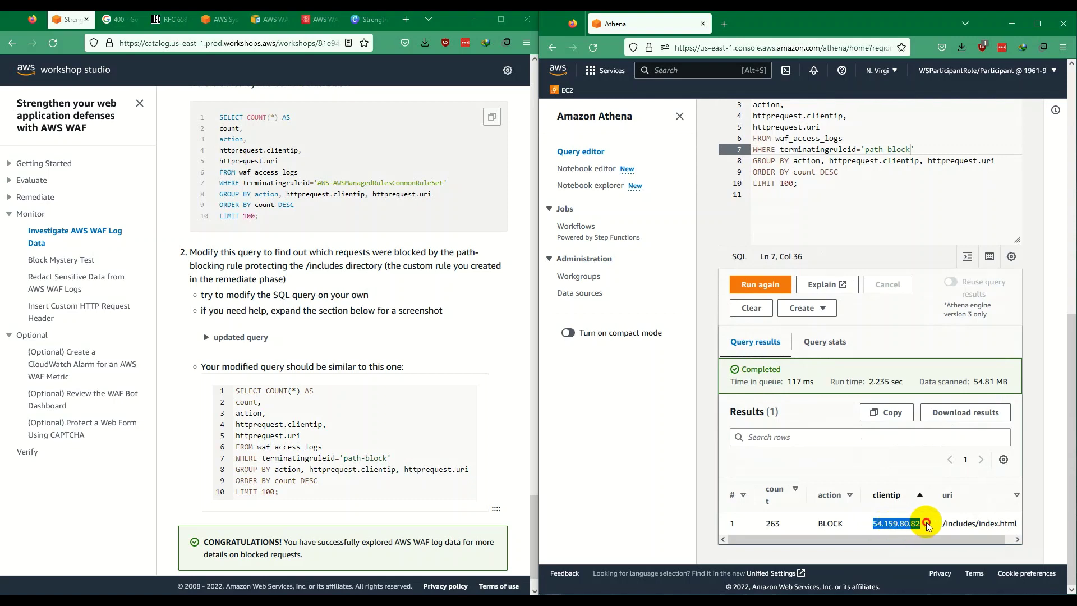
double_click(778, 522)
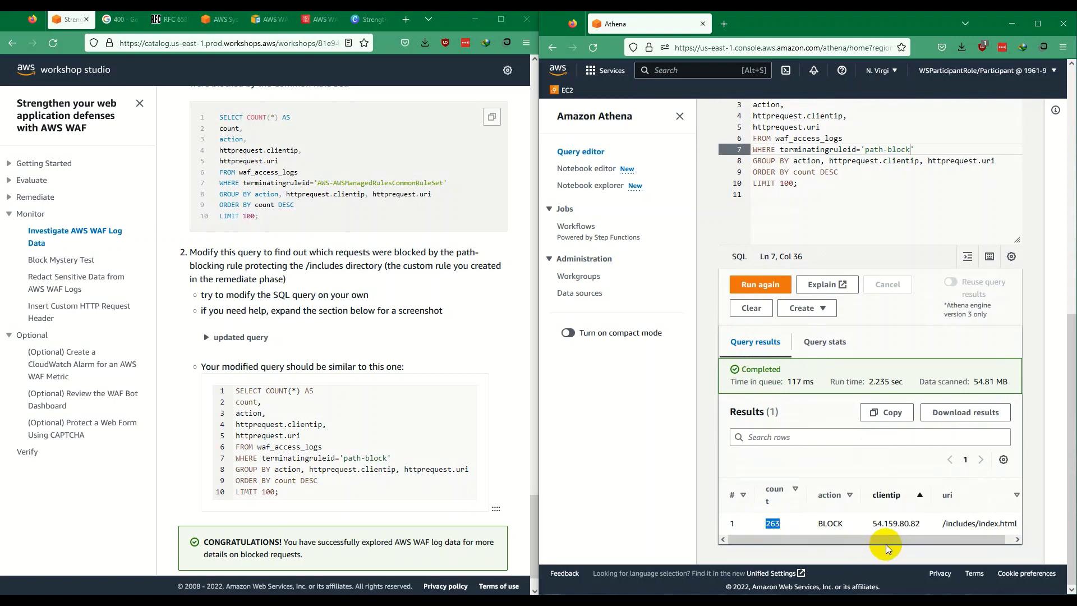
left_click_drag(889, 524, 982, 528)
left_click(982, 525)
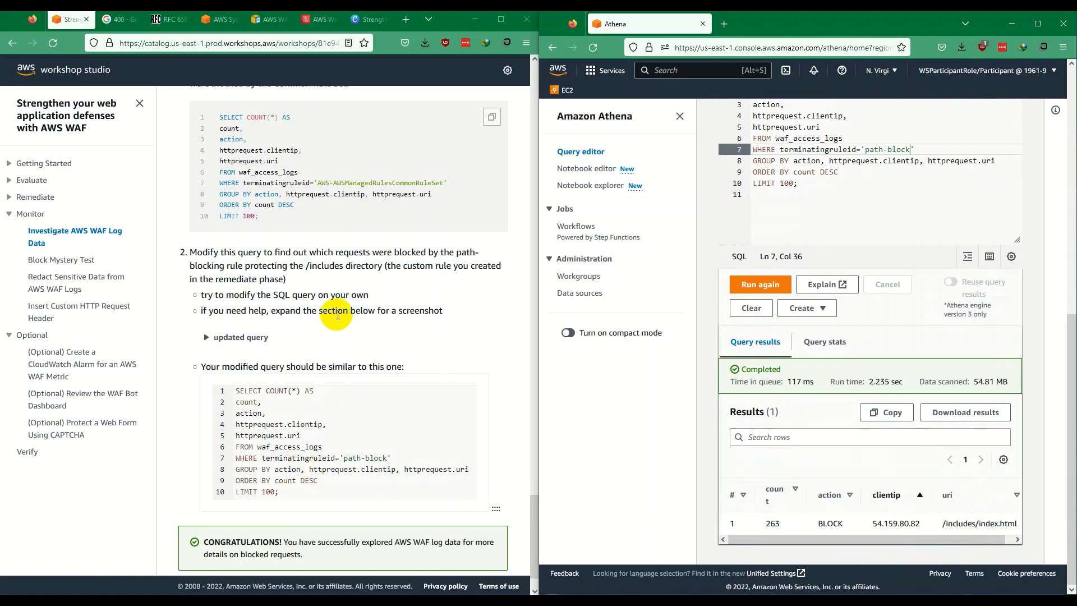
scroll(402, 348, "down", 1)
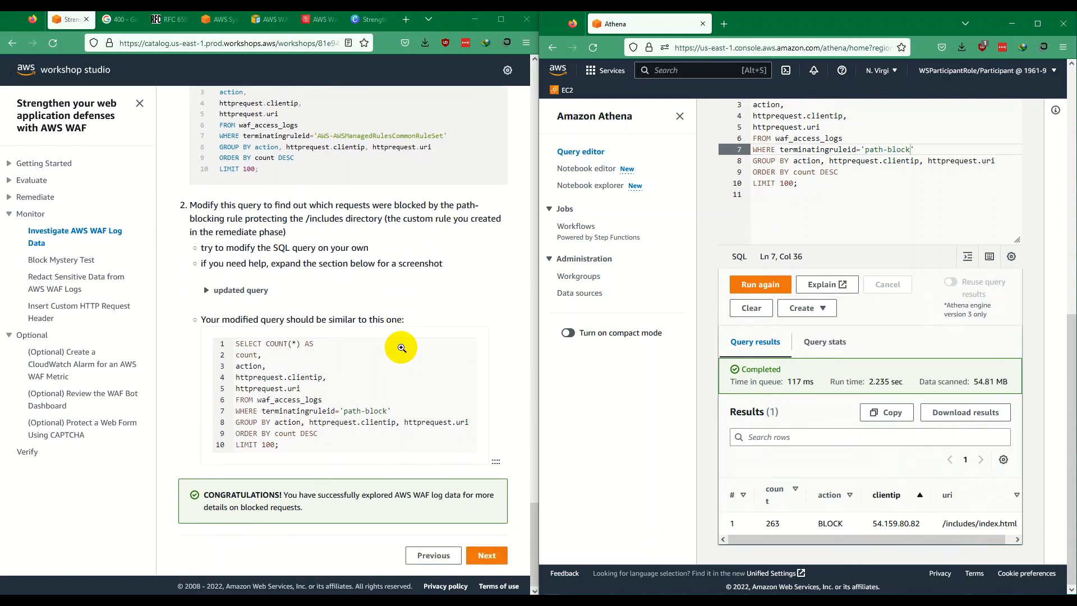
scroll(444, 409, "up", 2)
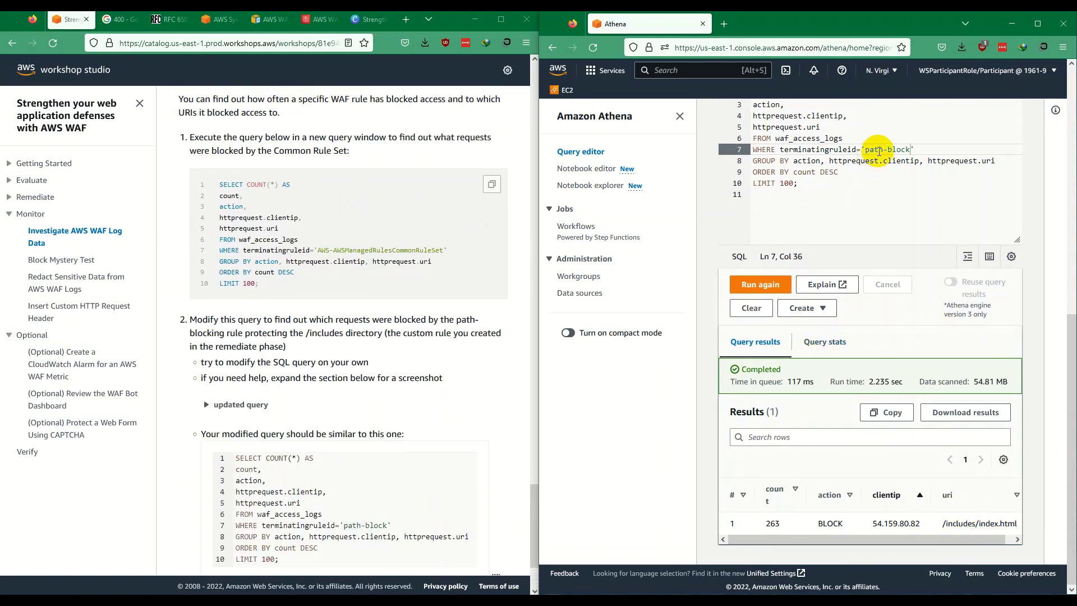
scroll(878, 150, "up", 5)
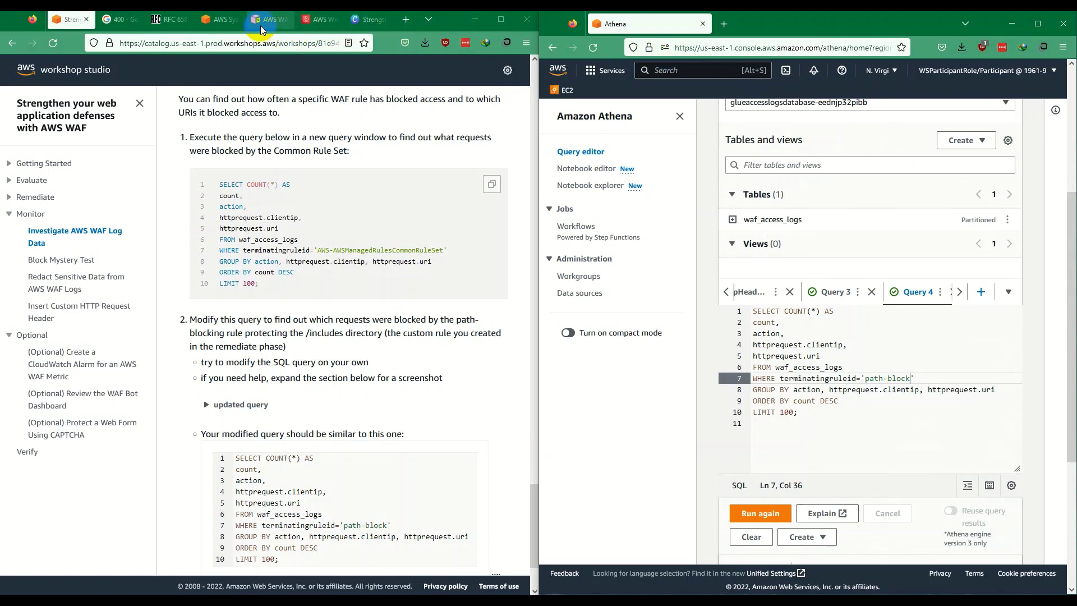
- Open the WAF & Shield console in a new browser tab and display the web ACL wafACL-8ZmTivTFsIKc from the Web ACLs list
left_click(261, 23)
left_click(219, 19)
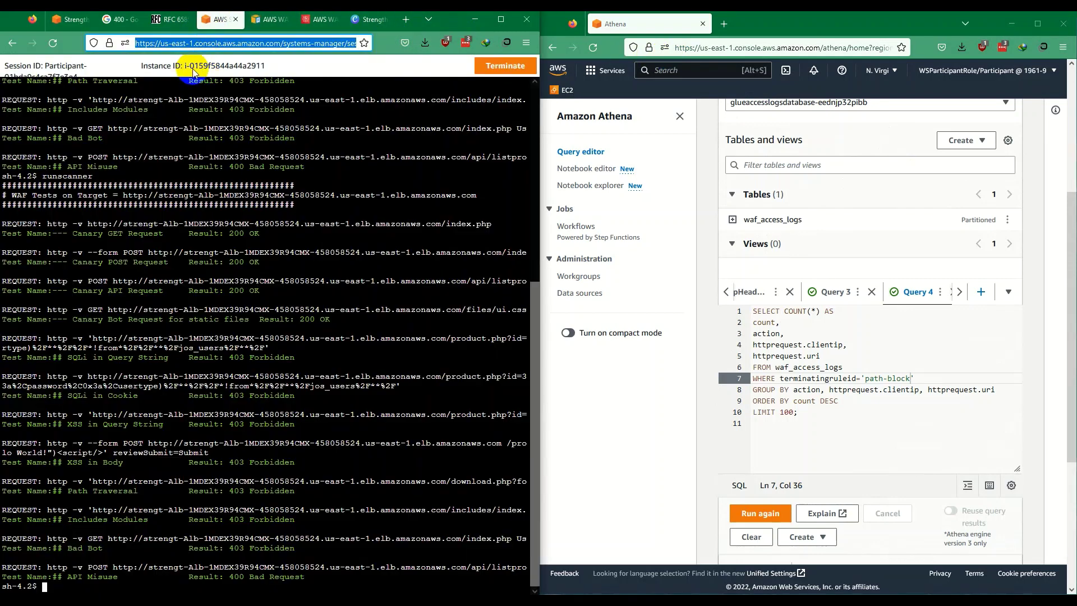
left_click(605, 71)
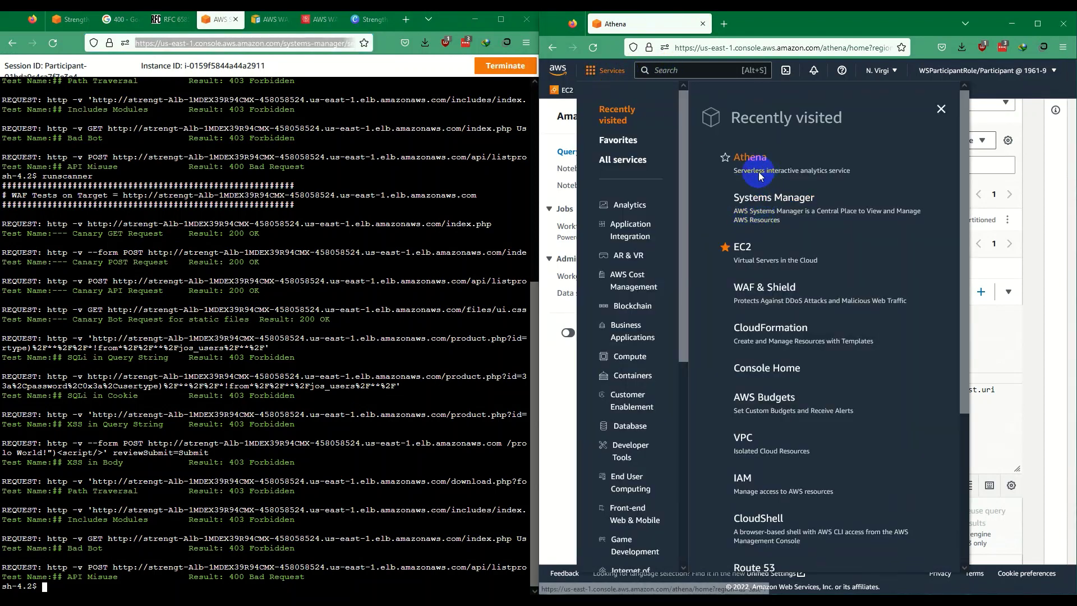
left_click_drag(749, 258, 768, 31)
left_click(769, 28)
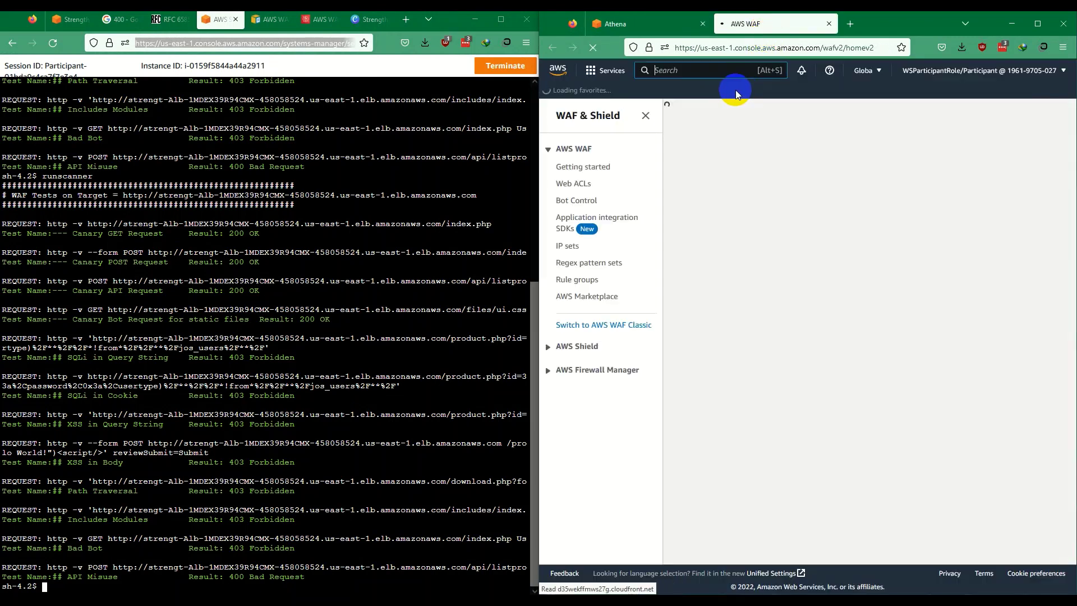
left_click(572, 184)
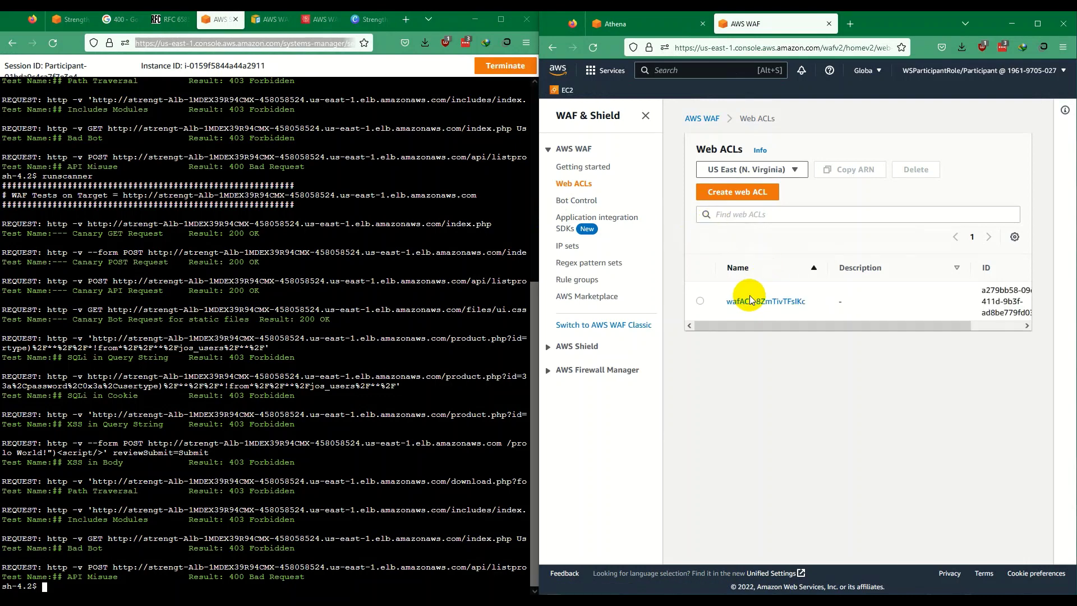
left_click(750, 295)
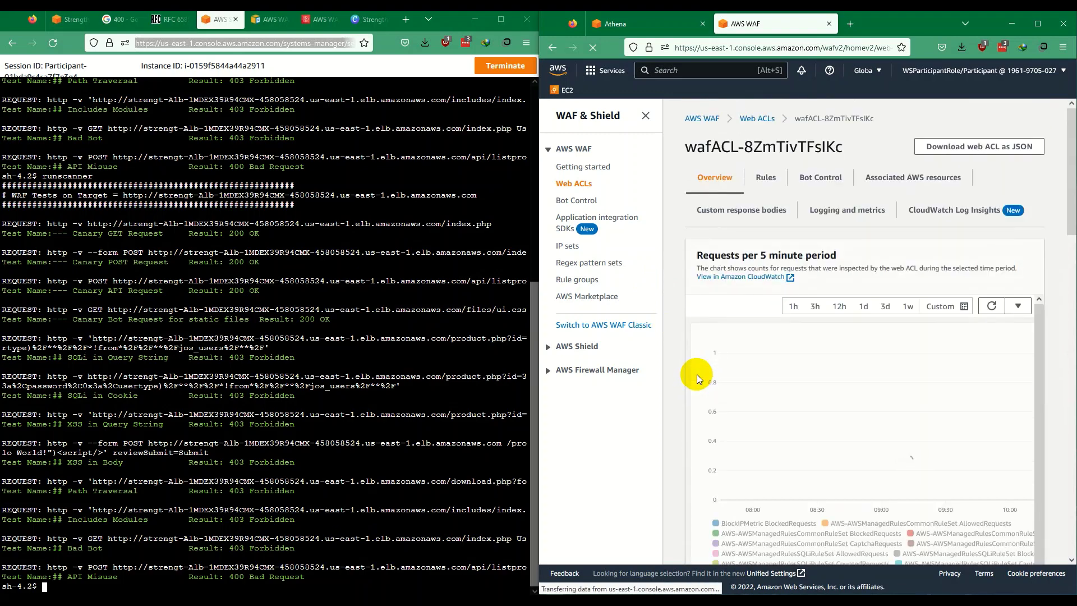
- Open the path-block rule from the web ACL's list of rules
scroll(697, 375, "down", 5)
scroll(718, 325, "up", 5)
left_click(767, 179)
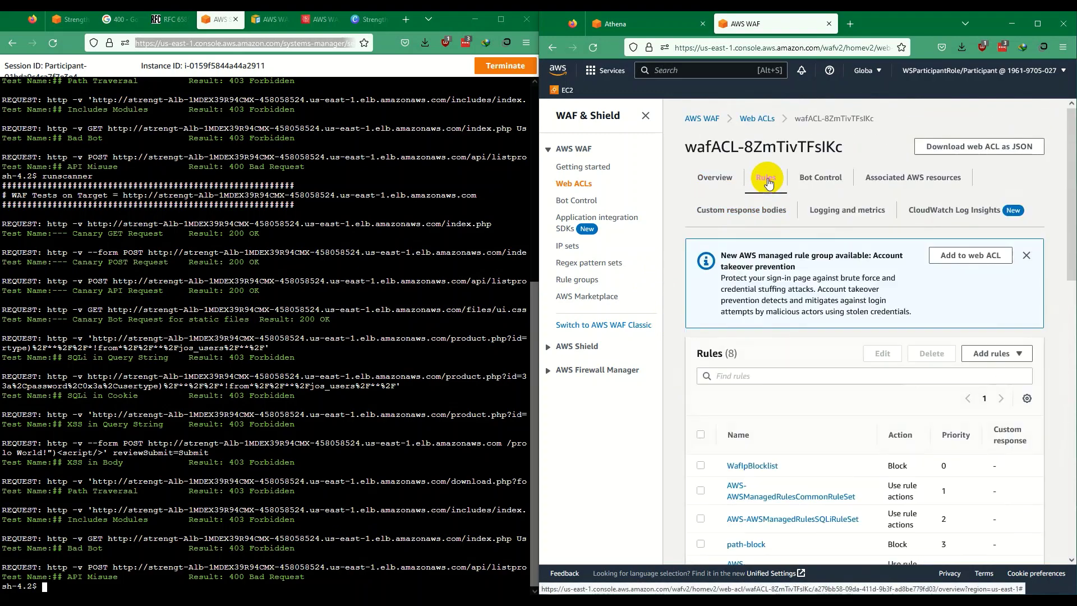
scroll(752, 314, "down", 3)
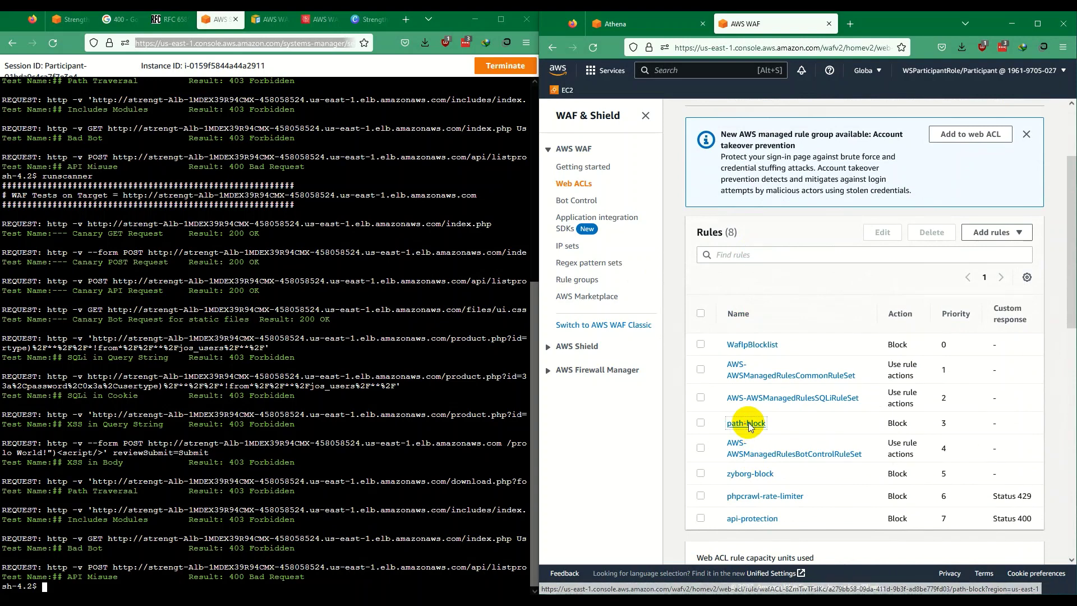
left_click(750, 426)
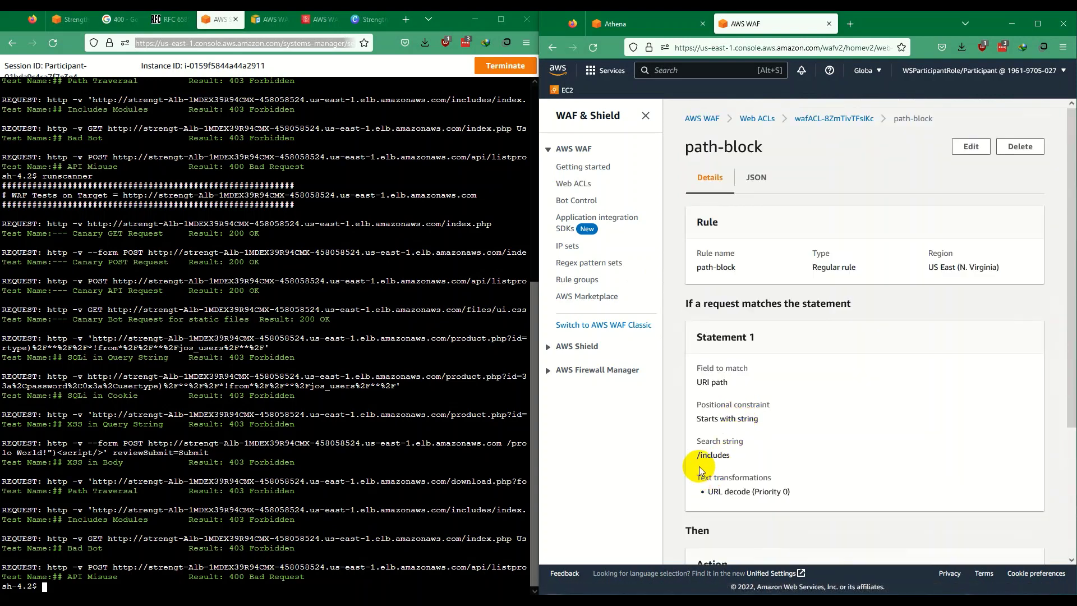
- Examine the path-block rule's search string, match statement and action
left_click_drag(695, 455, 740, 459)
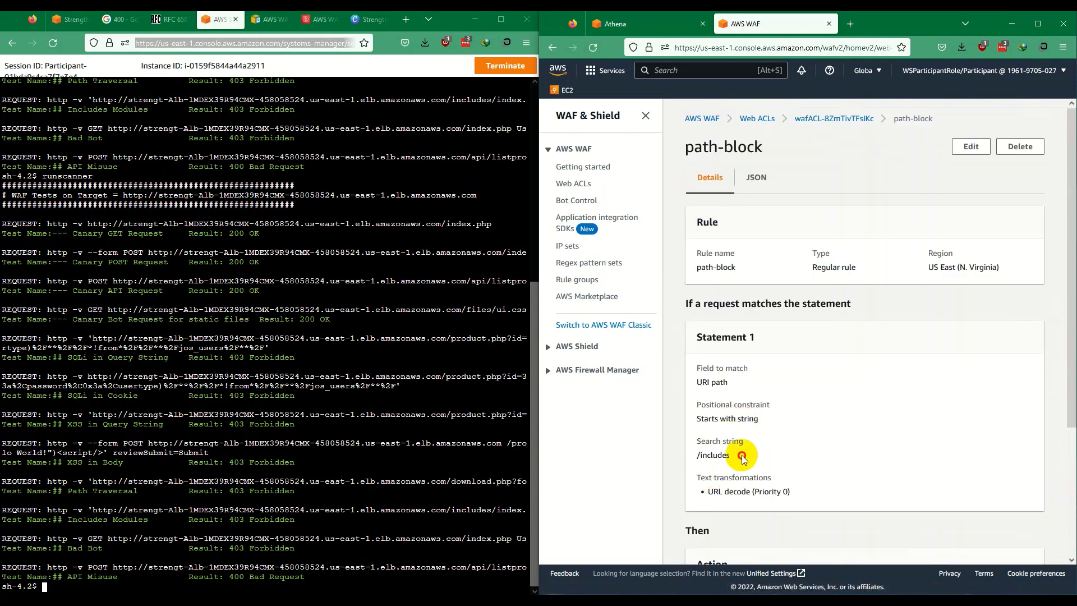
scroll(743, 448, "down", 3)
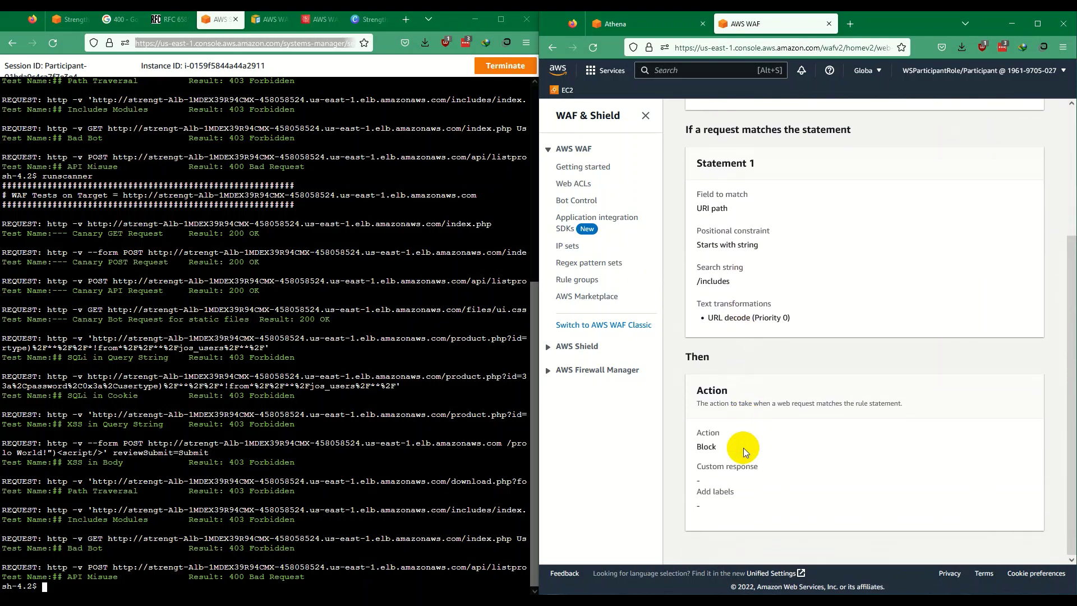
scroll(743, 448, "up", 1)
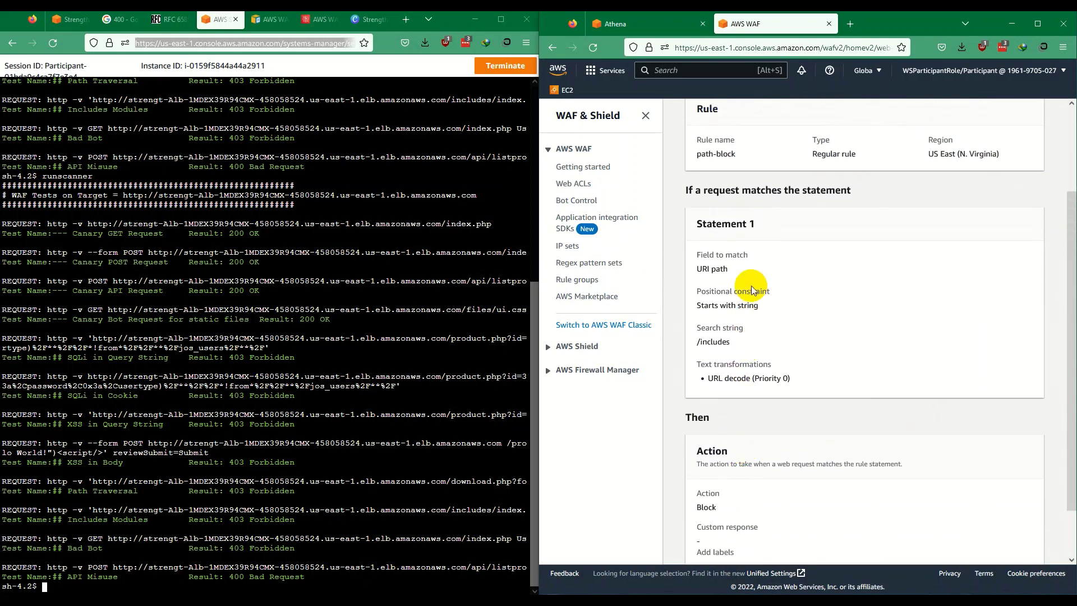
left_click_drag(698, 342, 761, 350)
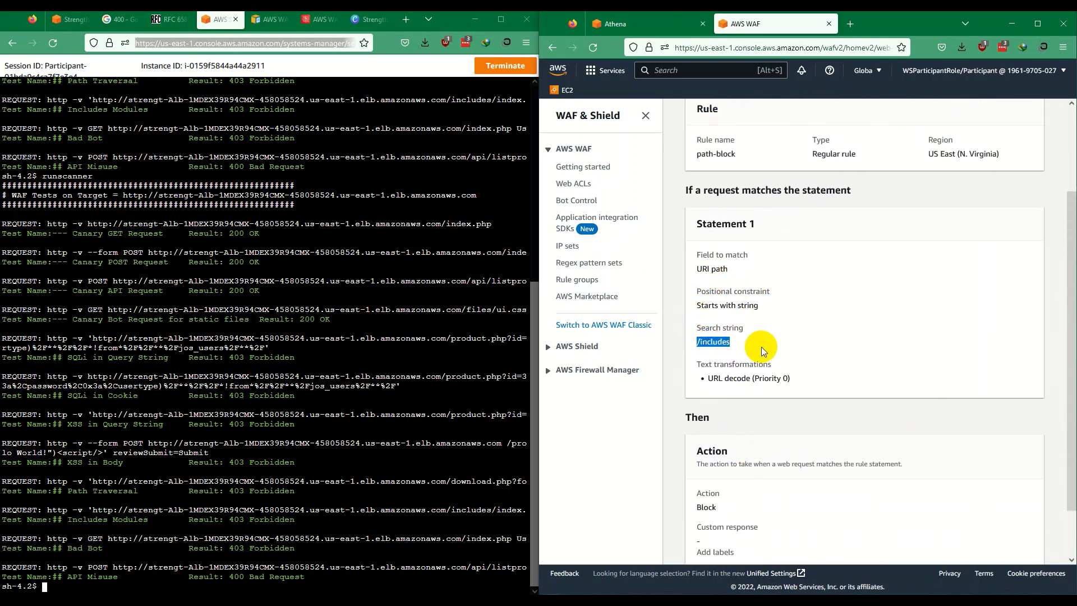
scroll(762, 347, "up", 2)
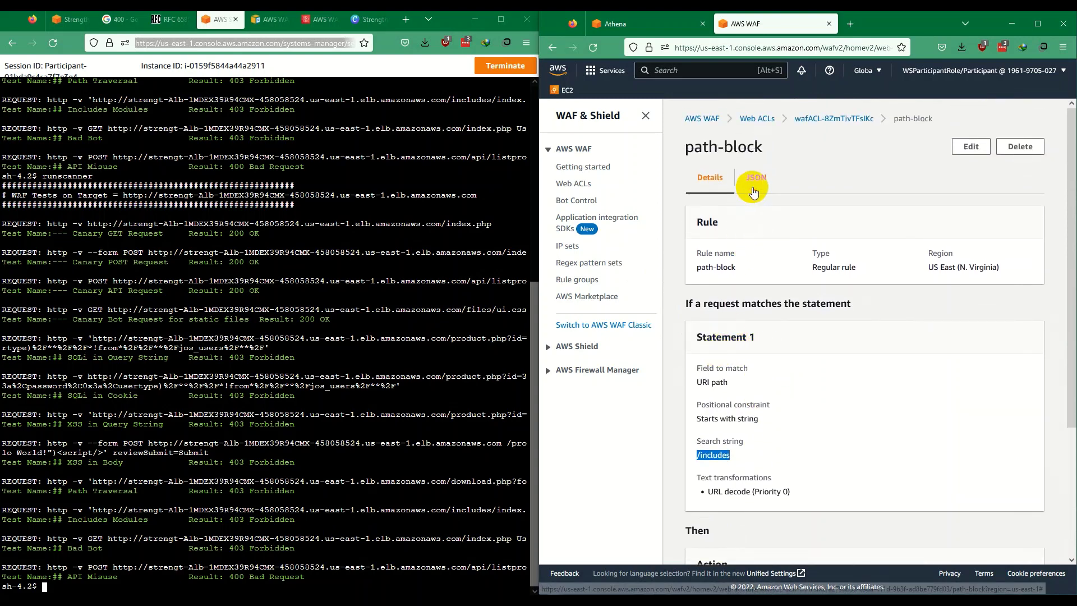
- Review the rule's name, priority, SearchString and FieldToMatch in its JSON representation, and return to the rule details
left_click(753, 185)
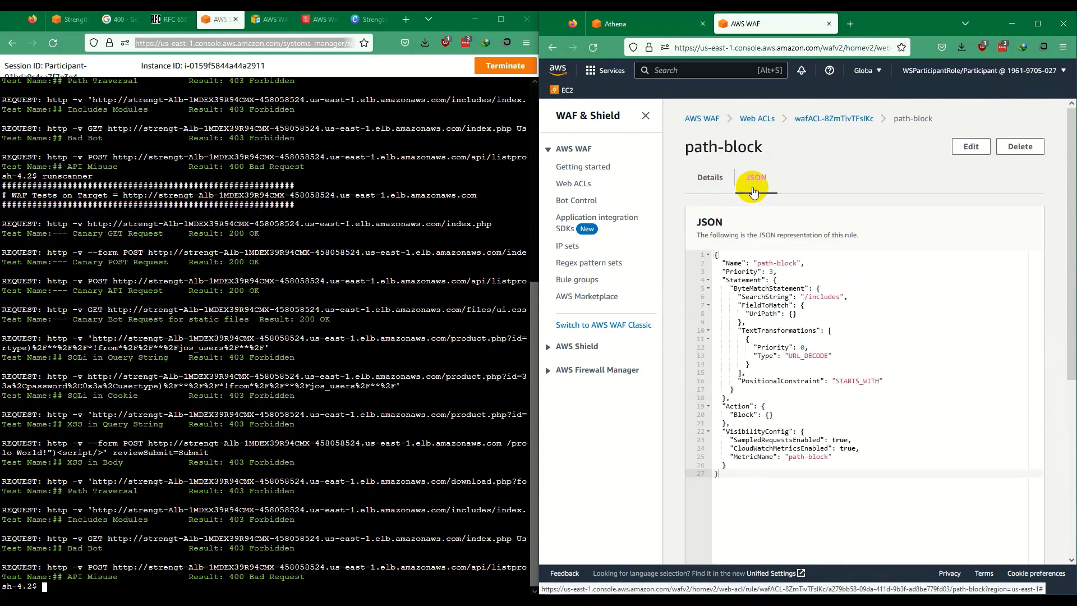
left_click(778, 264)
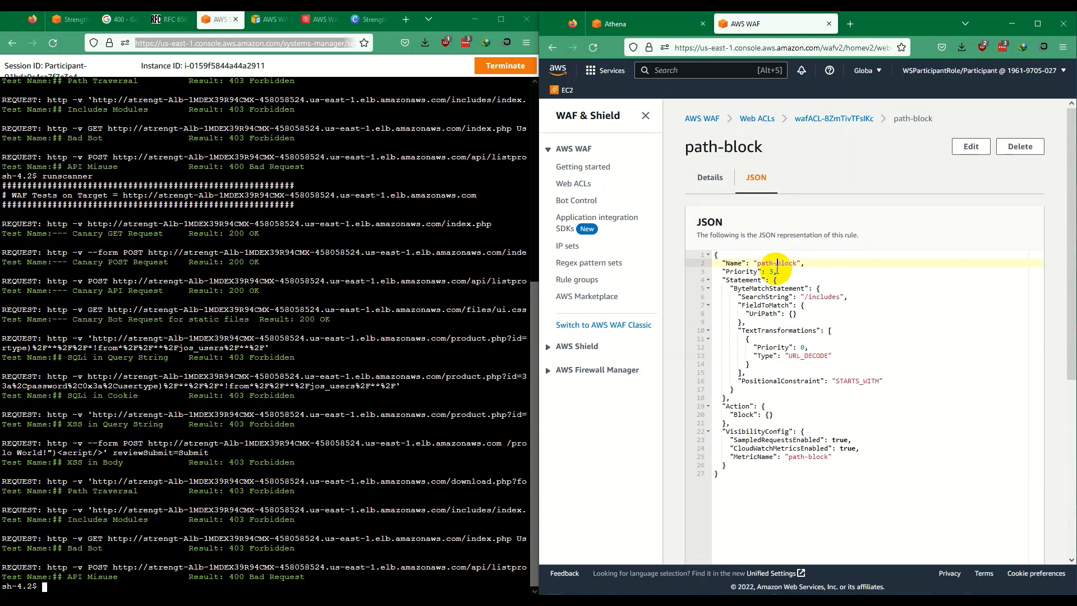
left_click(778, 272)
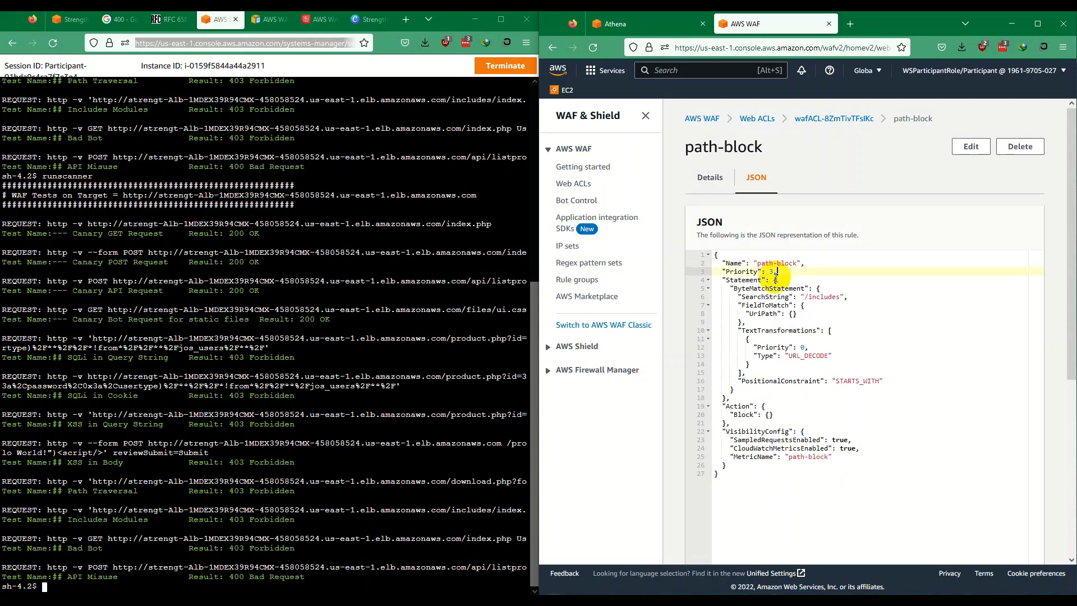
left_click_drag(742, 296, 838, 298)
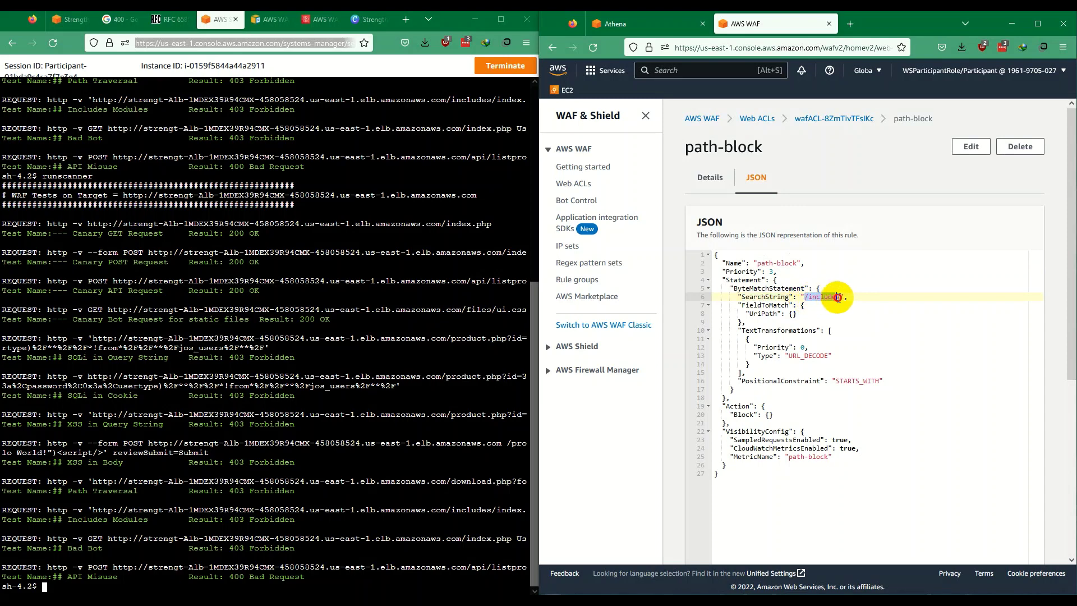
left_click(862, 301)
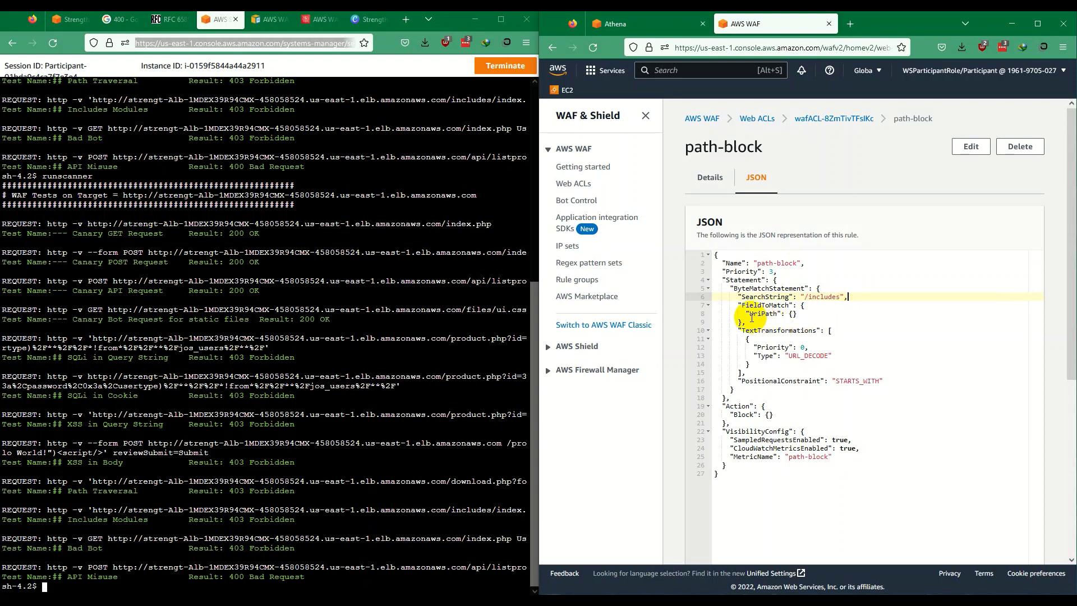
left_click_drag(747, 315, 784, 314)
left_click(792, 314)
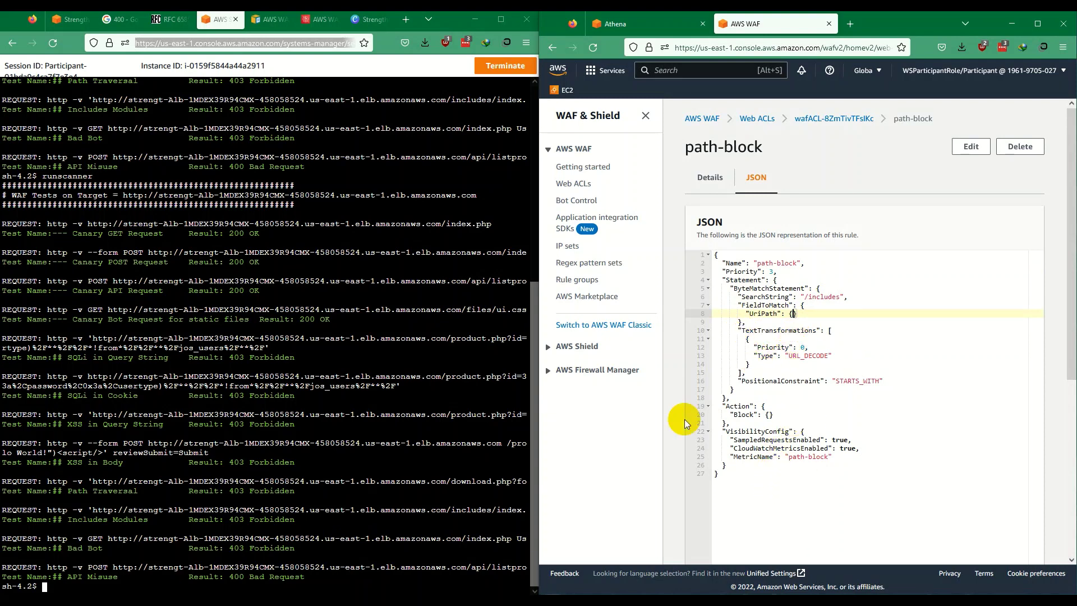
left_click(709, 179)
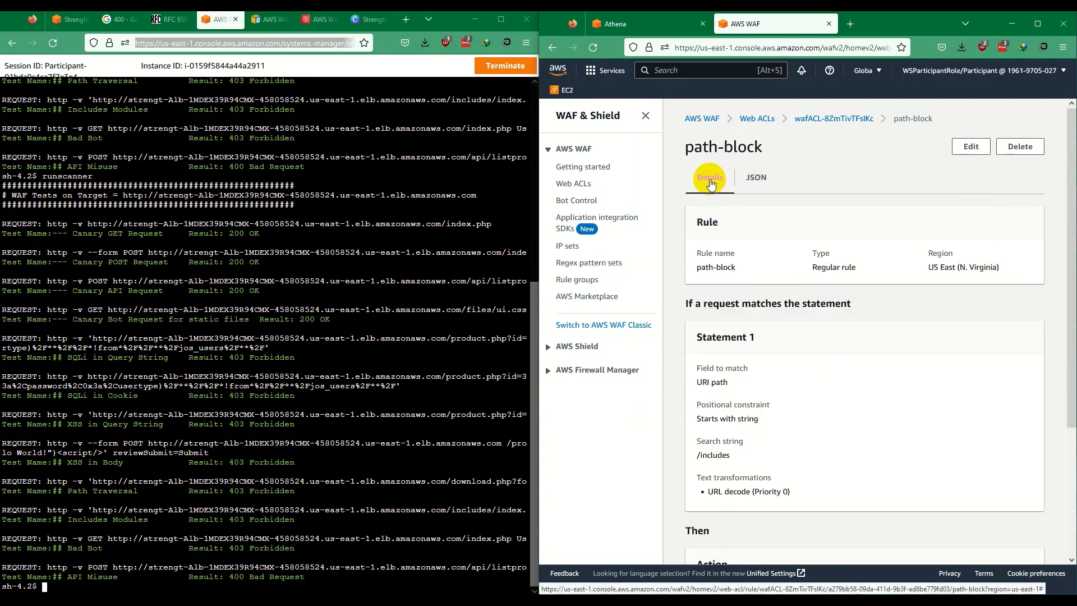
- Compare the path-block rule's search string with the URI in the Athena results of the path-block query
left_click(711, 455)
left_click_drag(710, 455, 734, 458)
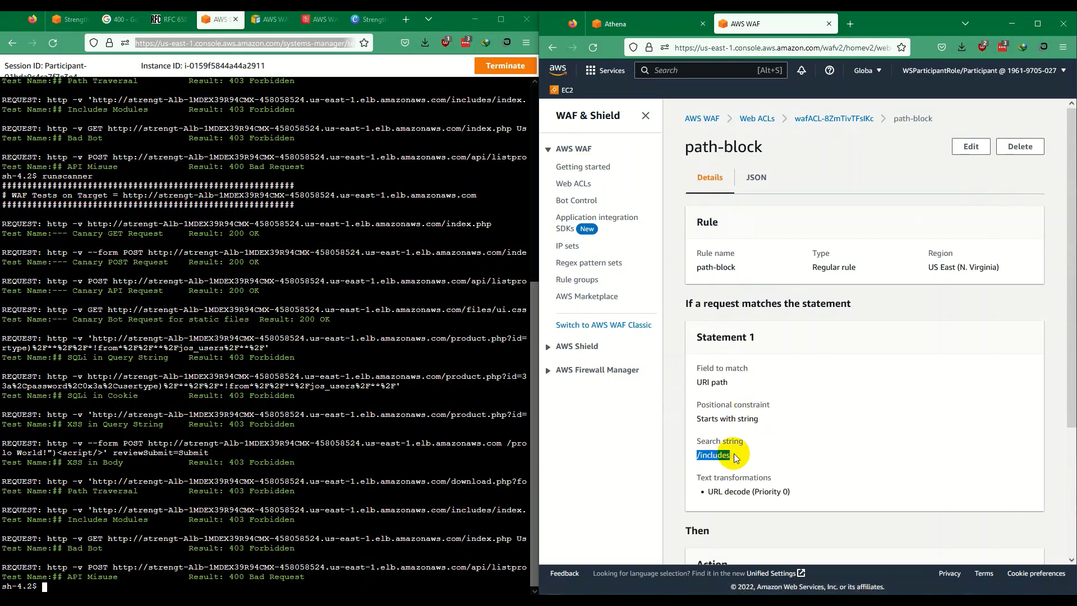
left_click(637, 23)
left_click(1031, 294)
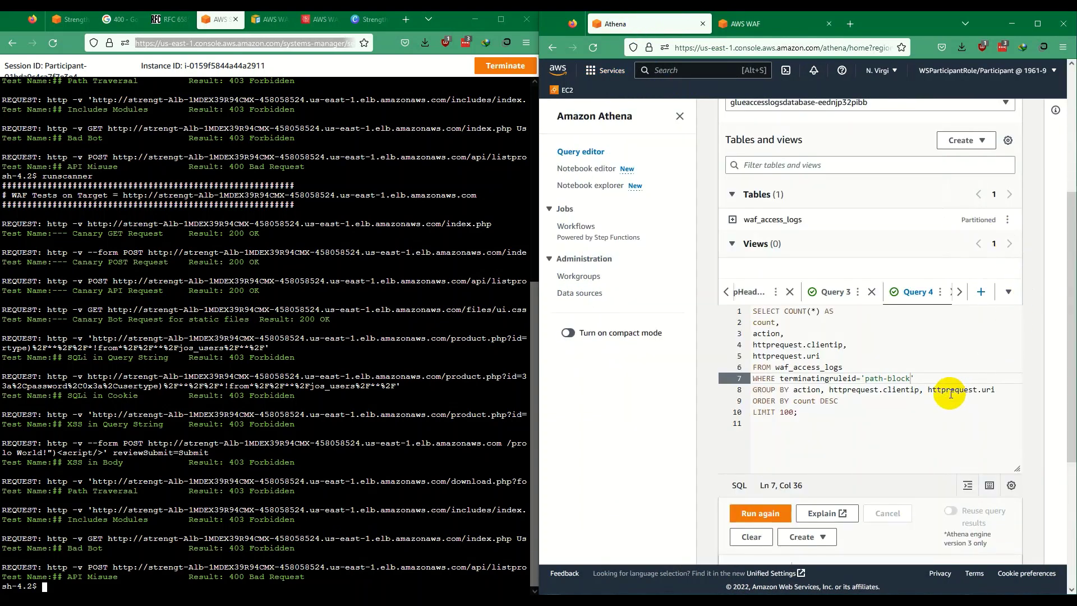
scroll(942, 395, "down", 4)
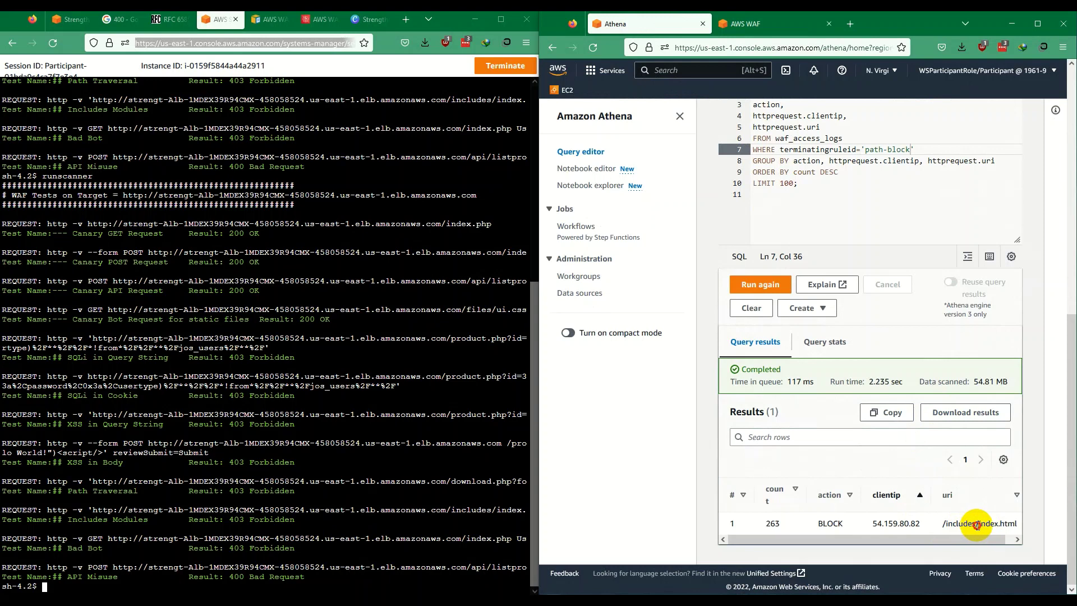
left_click_drag(976, 525, 1023, 527)
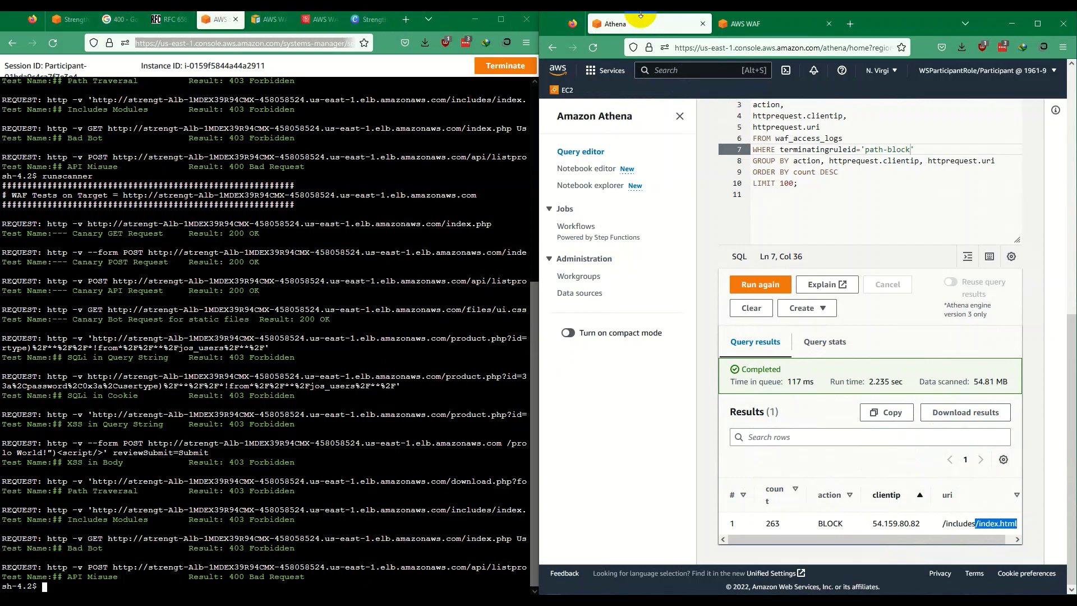
- Return to the workshop instructions and advance from the log investigation page to the Block Mystery Test page
left_click(320, 20)
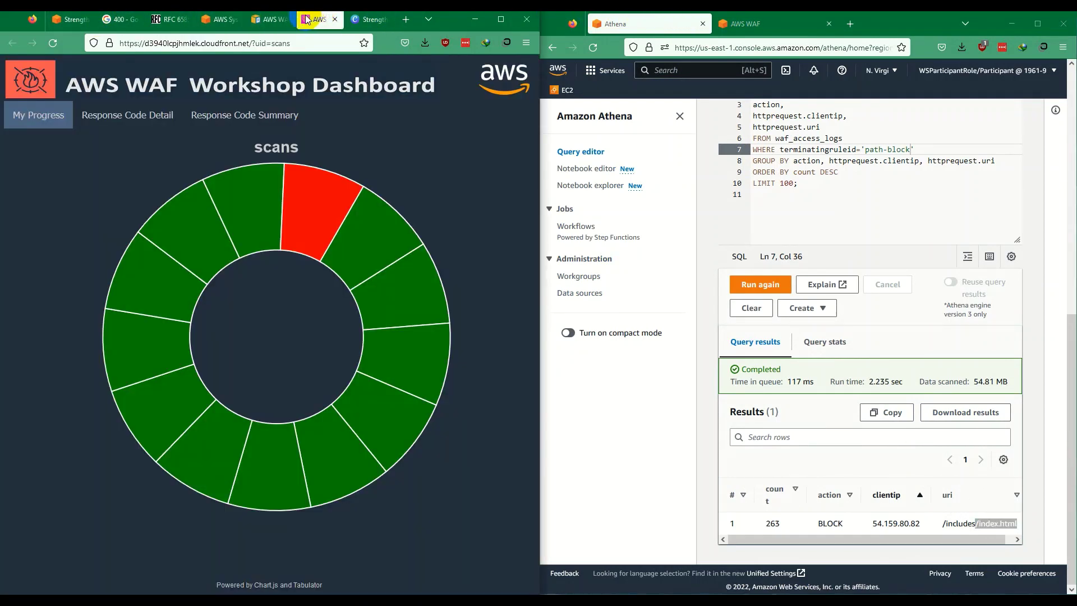
left_click(269, 20)
left_click(219, 20)
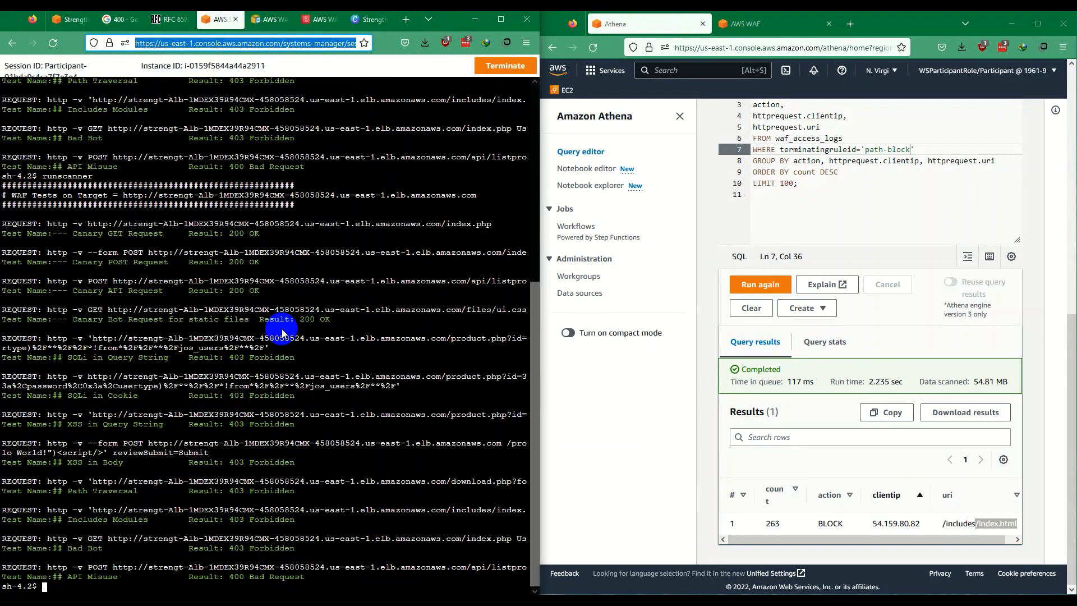
left_click(73, 20)
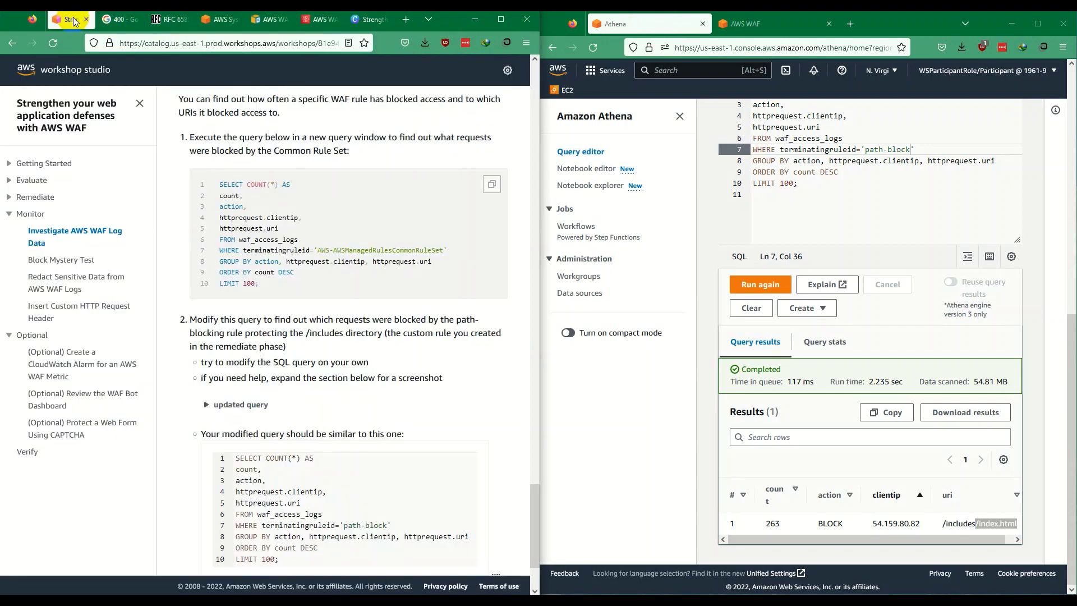
scroll(373, 402, "down", 3)
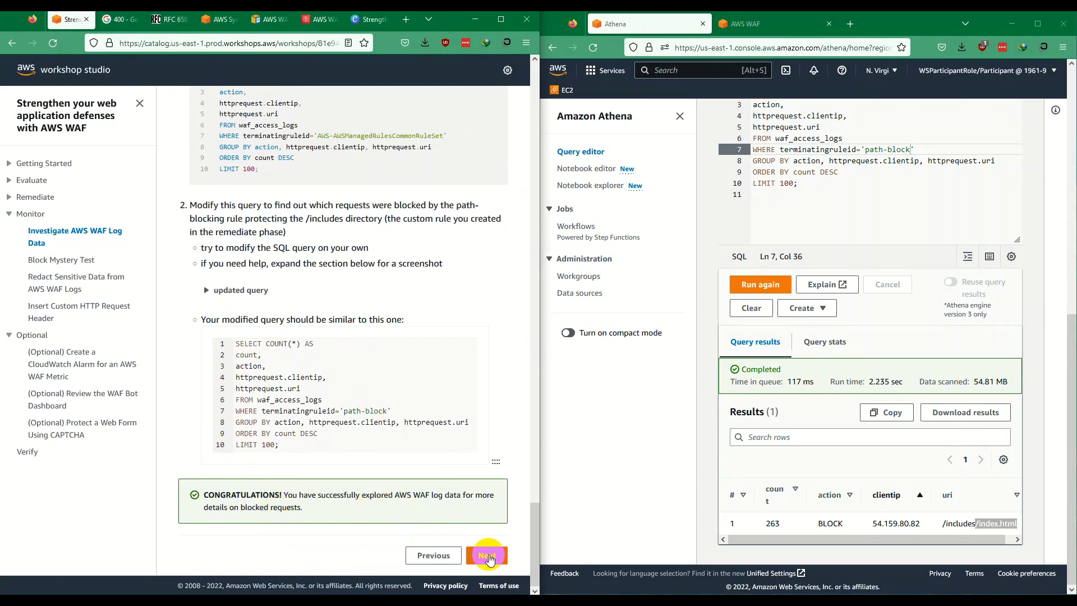
left_click(488, 557)
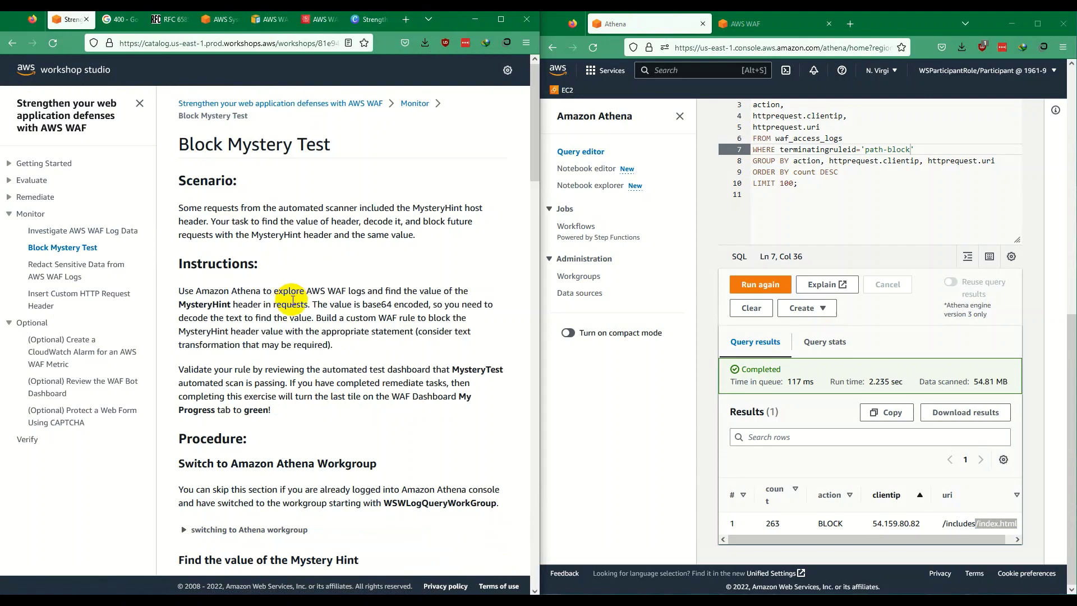
- Read the Block Mystery Test scenario and instructions, briefly expanding the section on switching to the Athena workgroup
scroll(293, 300, "down", 10)
scroll(306, 295, "up", 5)
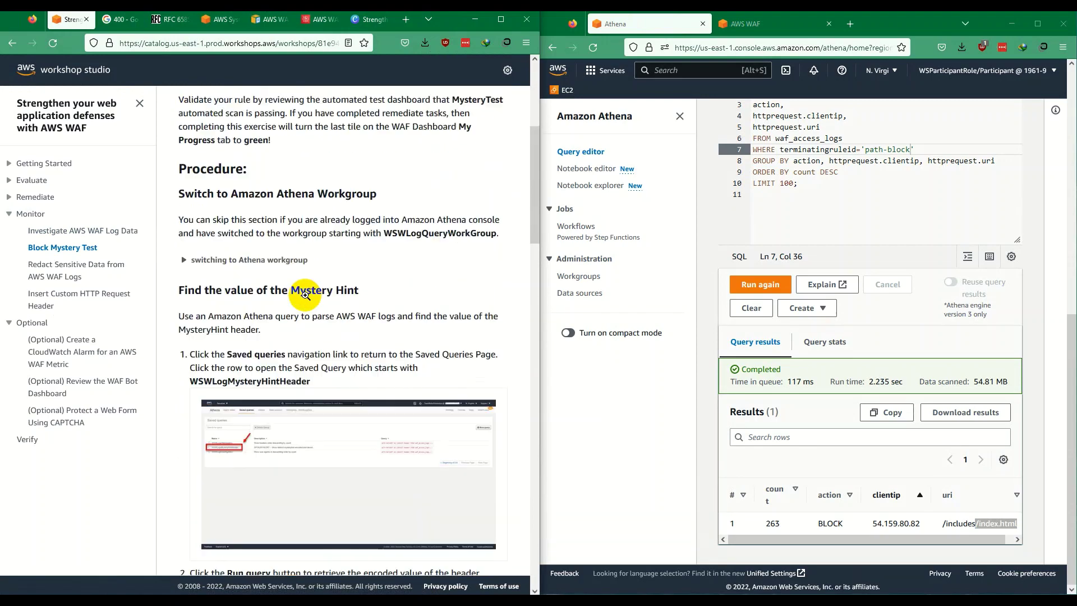
scroll(306, 294, "up", 4)
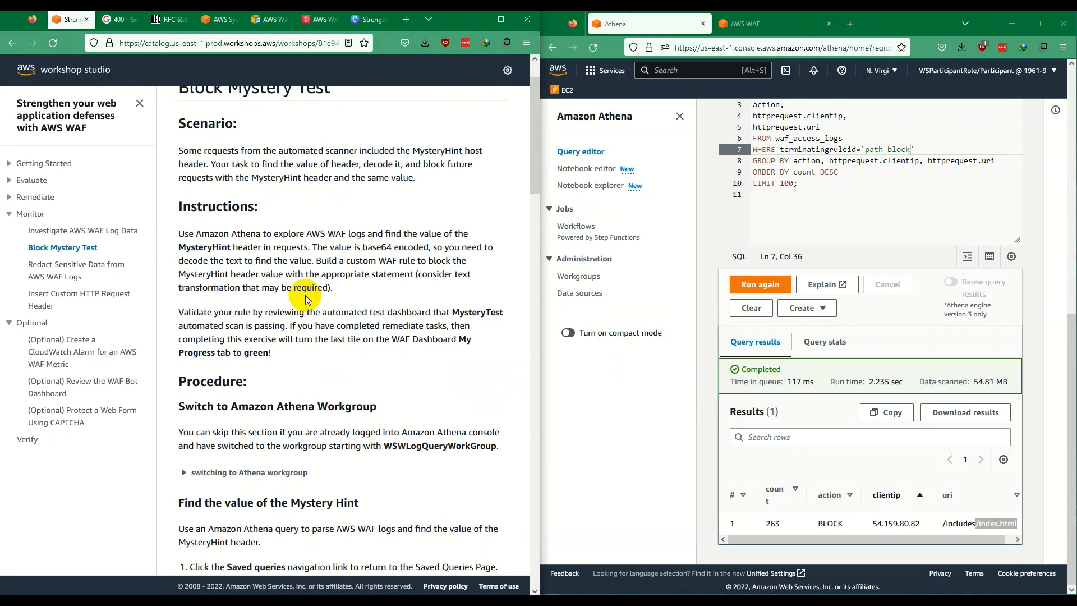
scroll(306, 299, "down", 4)
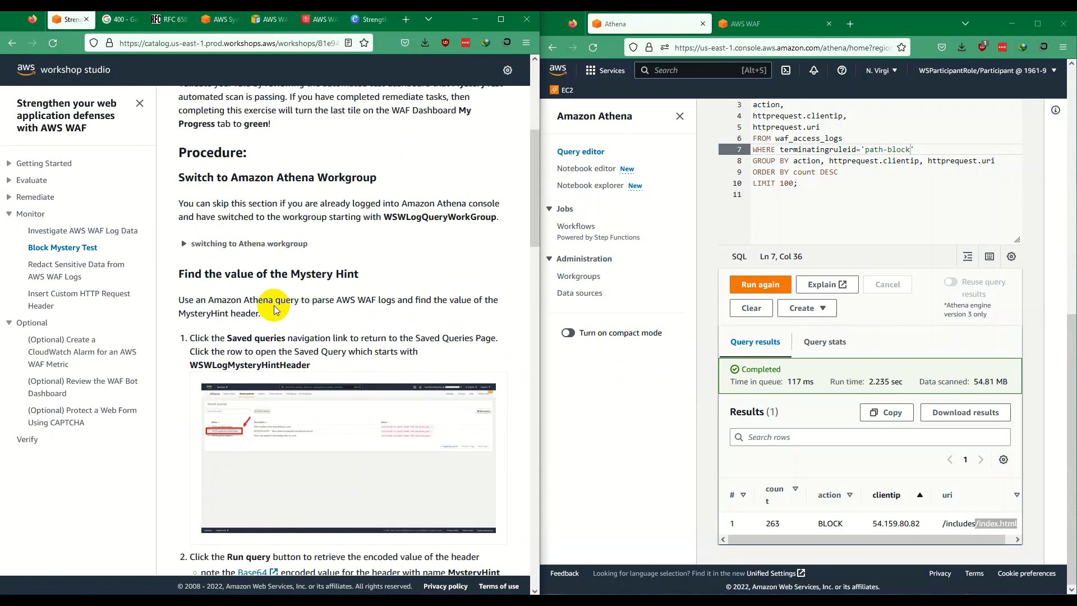
left_click(227, 242)
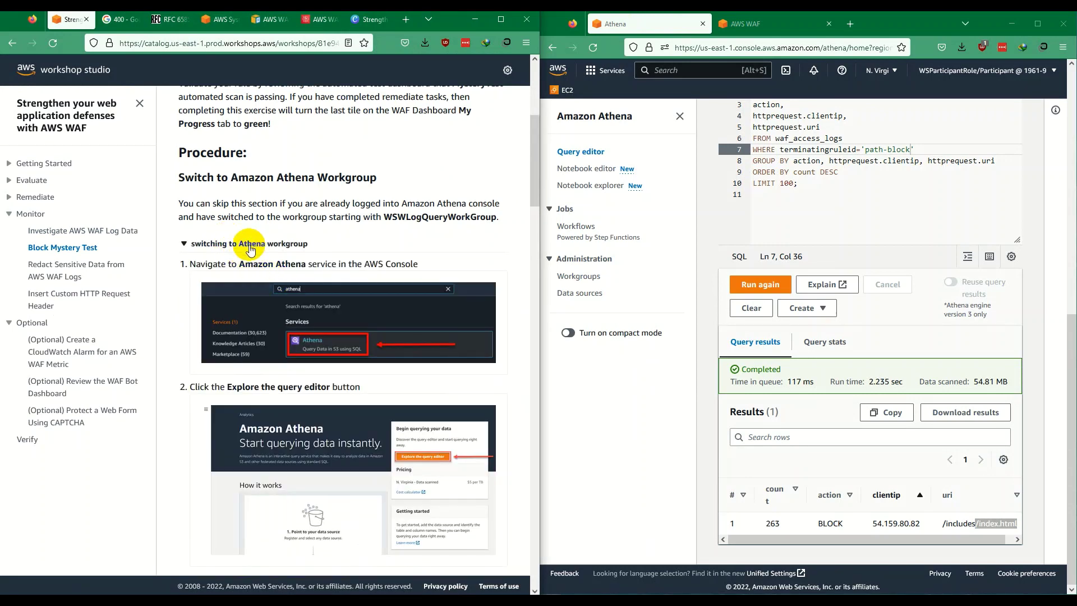
left_click(250, 244)
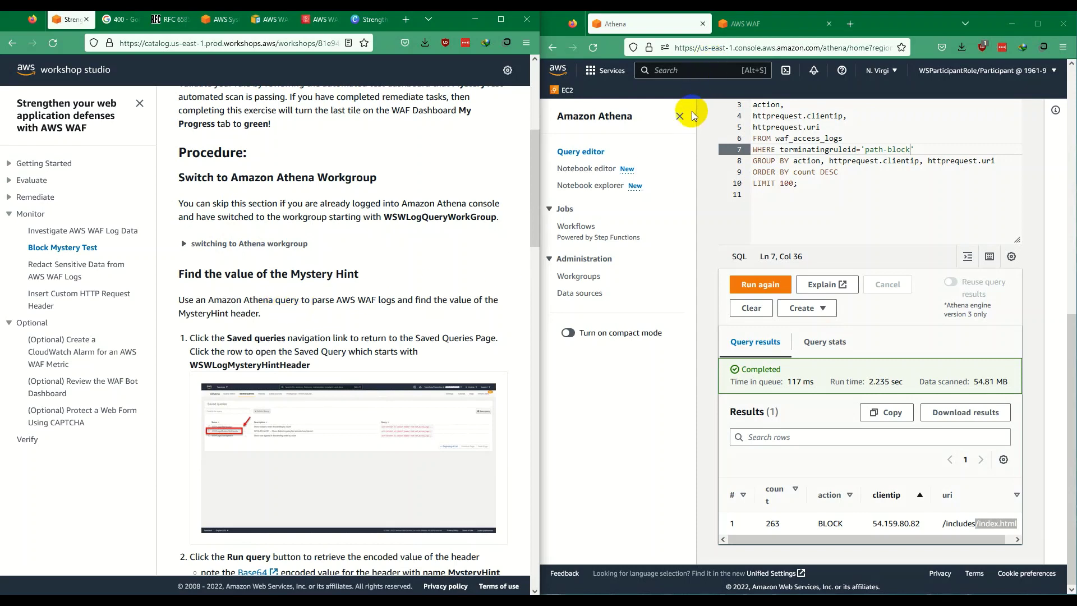
- Display Athena's saved queries in a maximized window and widen the ID and Name columns to show the full query names
scroll(724, 123, "up", 10)
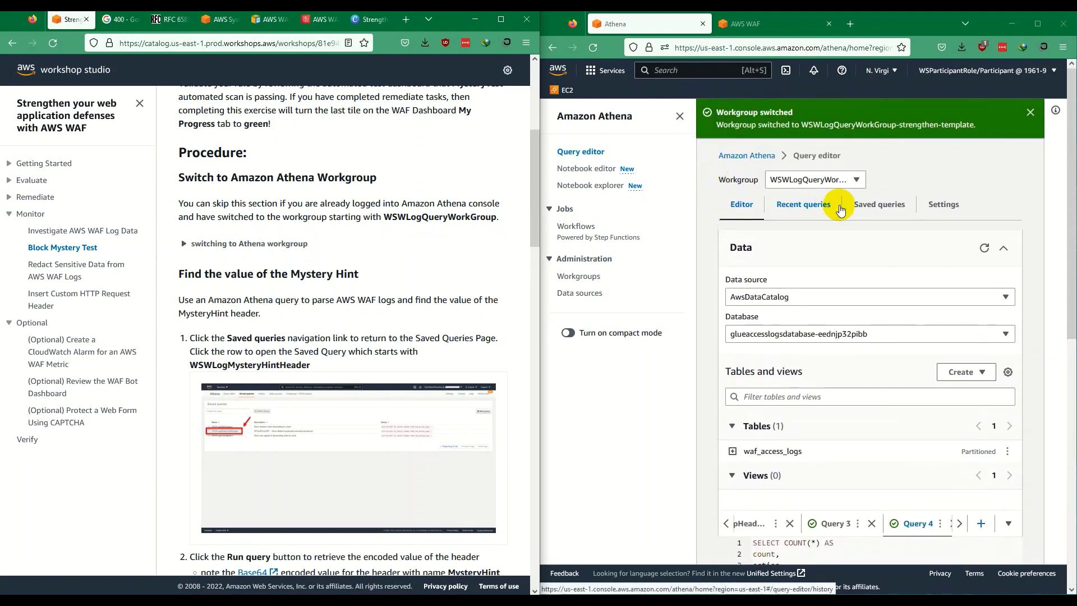
left_click(853, 205)
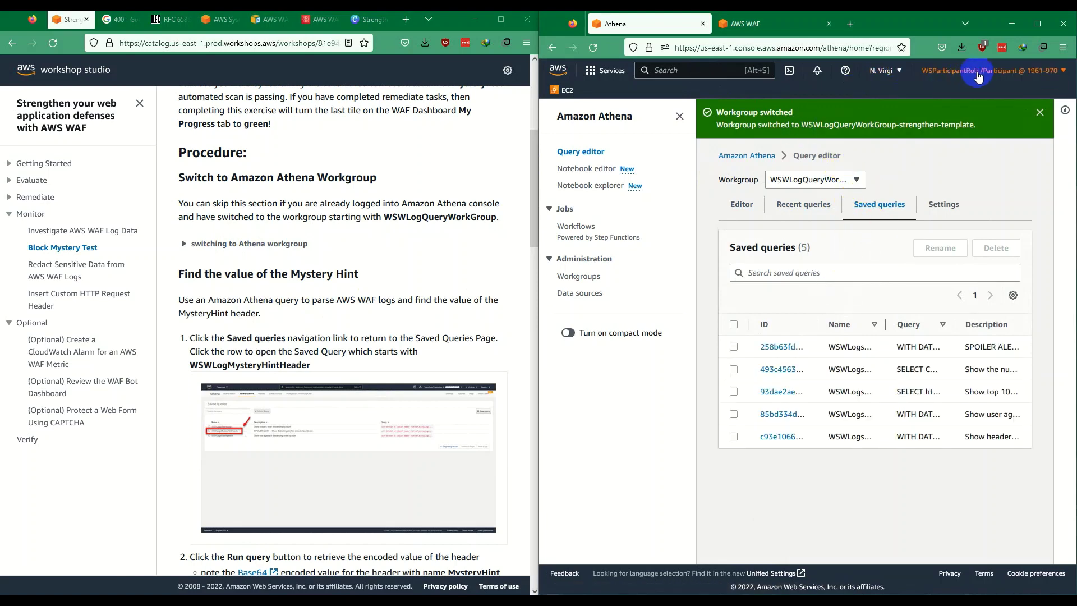
left_click(1038, 24)
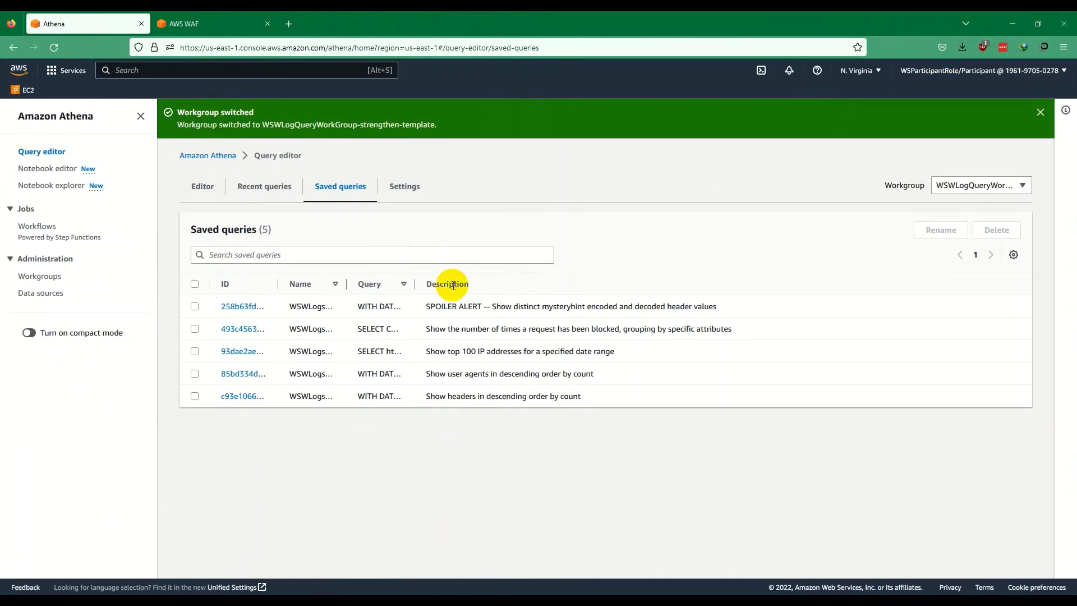
left_click_drag(278, 284, 322, 284)
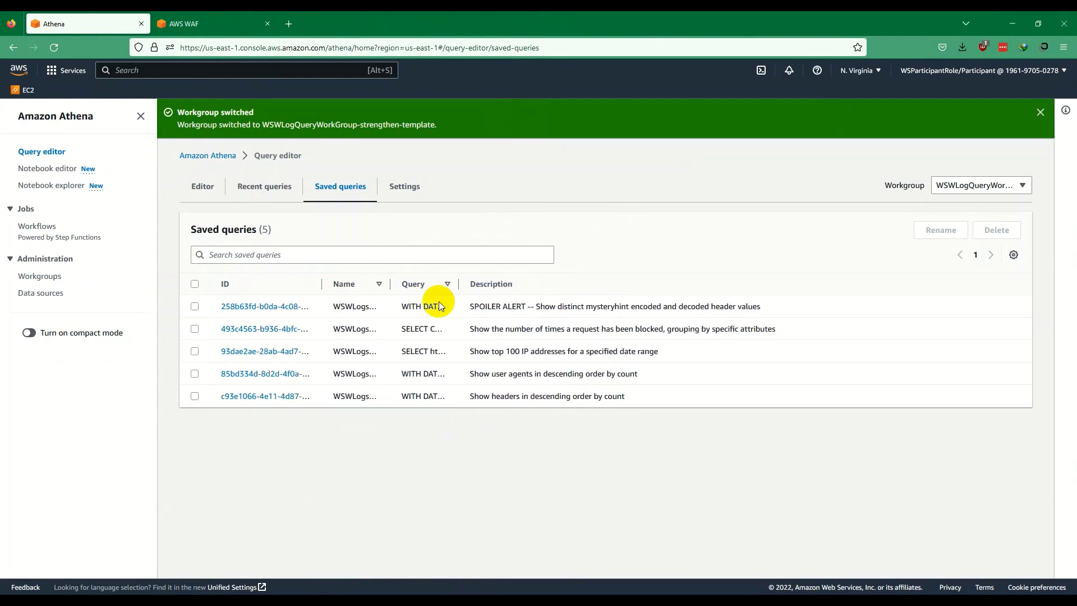
left_click_drag(390, 283, 539, 285)
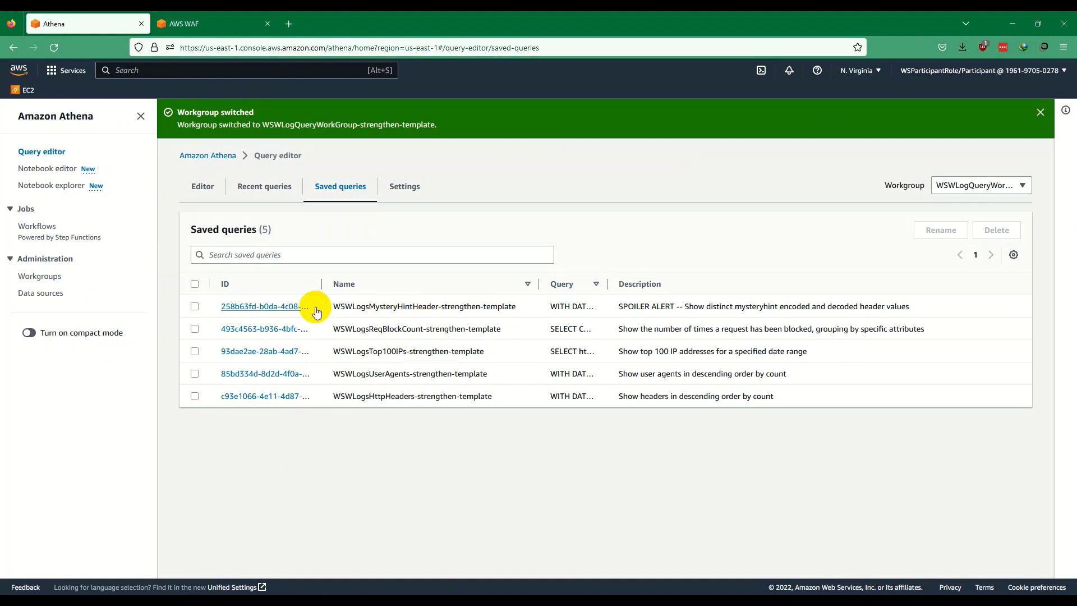
- Open the saved query WSWLogsMysteryHintHeader-strengthen-template, run it, and select the encoded value of the MysteryHint header in the results
left_click(279, 306)
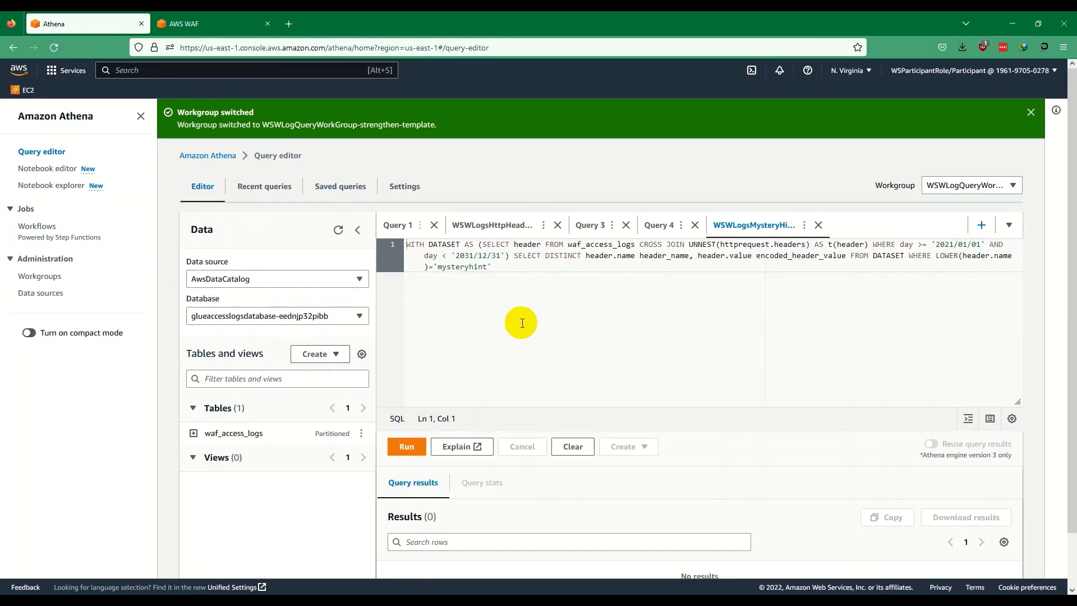
left_click(406, 446)
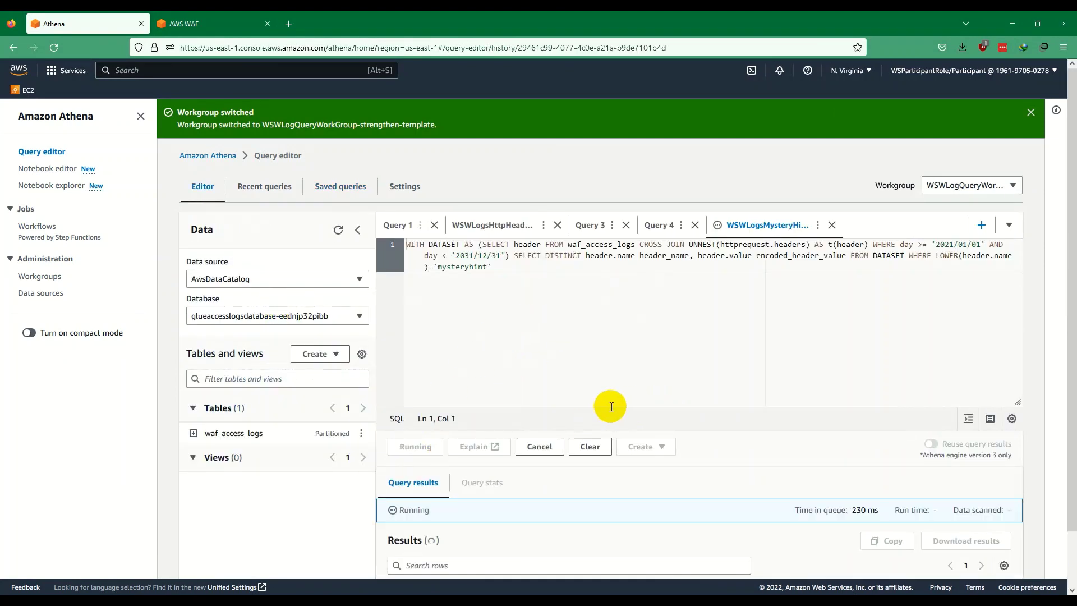
scroll(608, 404, "down", 1)
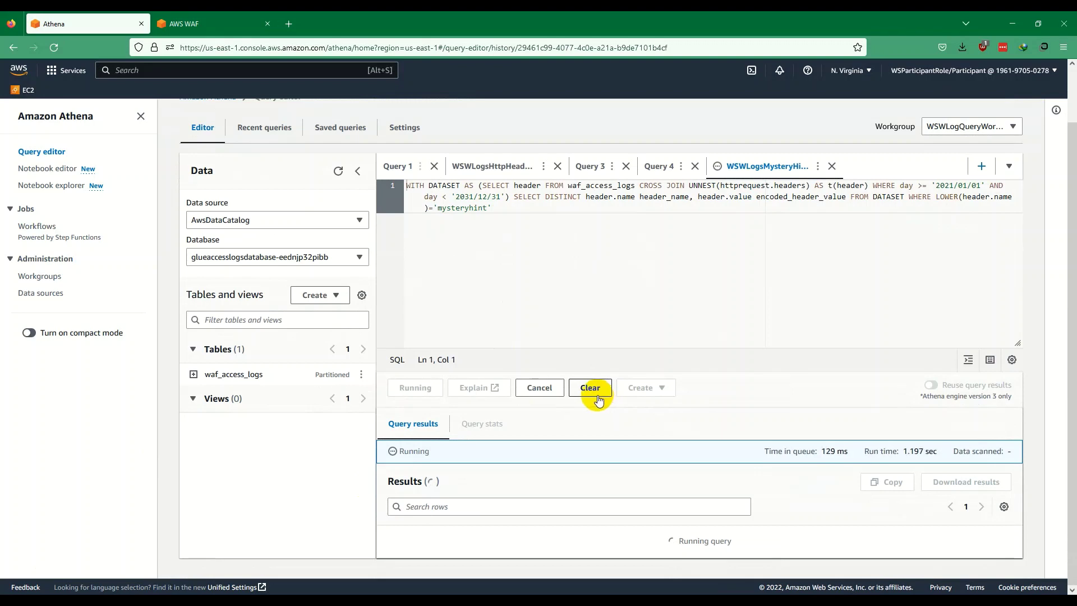
scroll(615, 393, "down", 1)
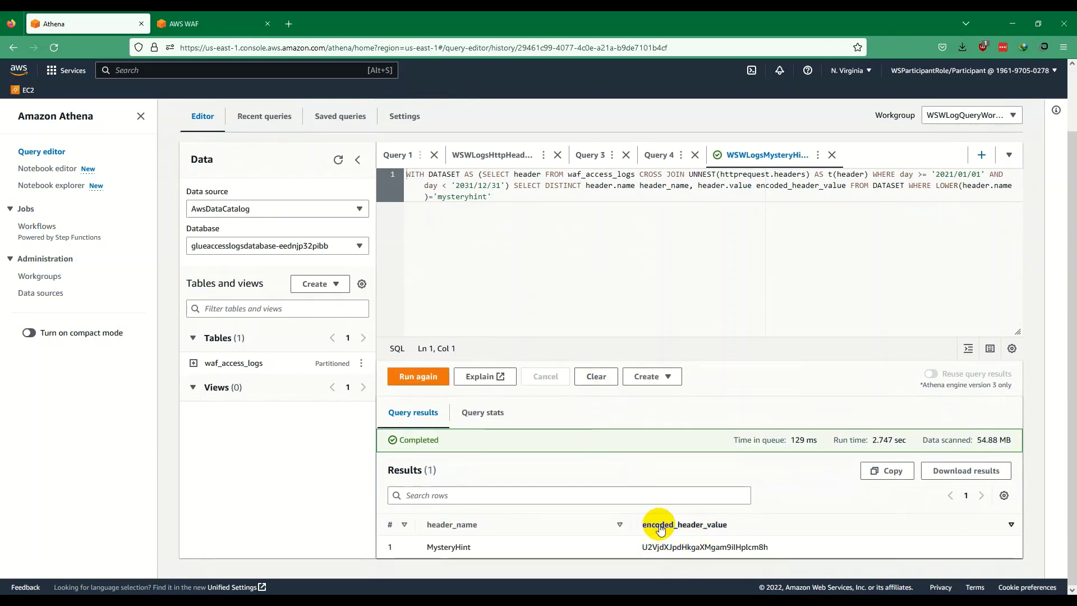
left_click_drag(643, 547, 774, 545)
- Bring up the workshop page in a maximized window and review the instructions for retrieving and decoding the Mystery Hint value
left_click(1012, 28)
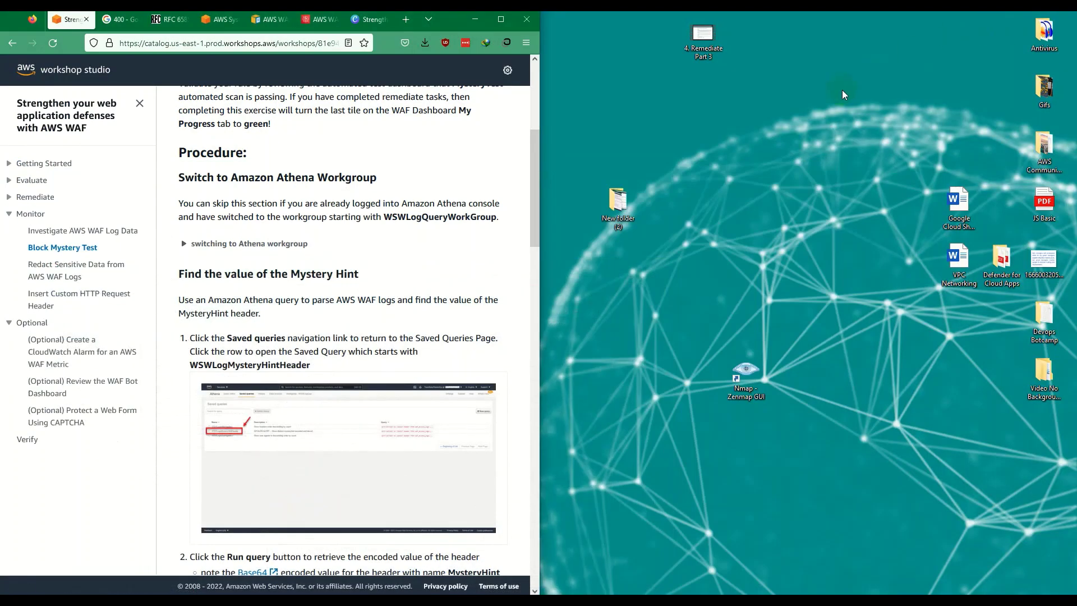
left_click(502, 22)
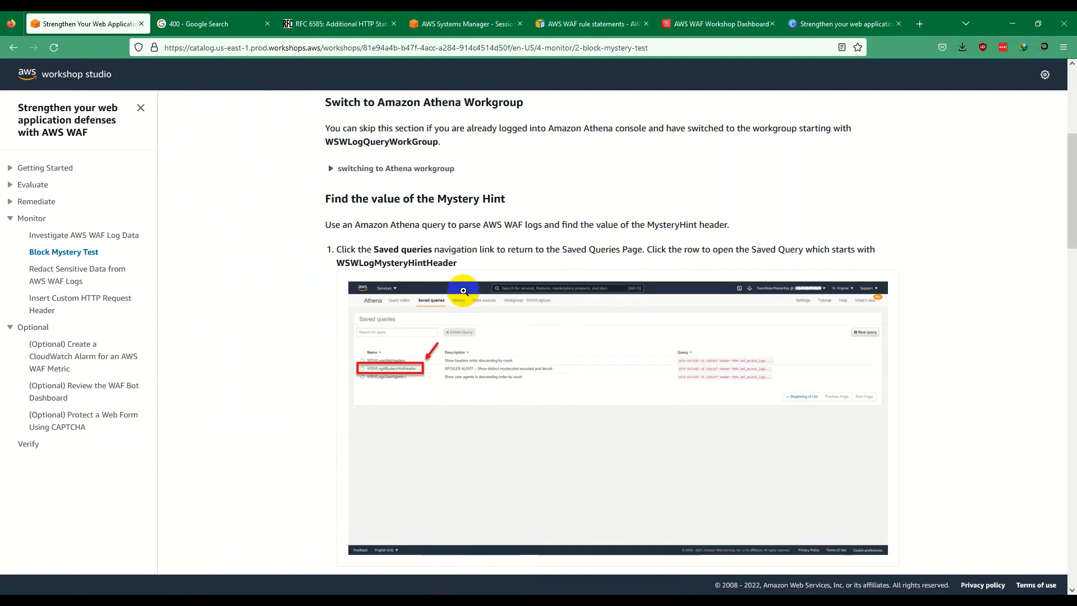
scroll(449, 258, "down", 5)
scroll(471, 258, "down", 4)
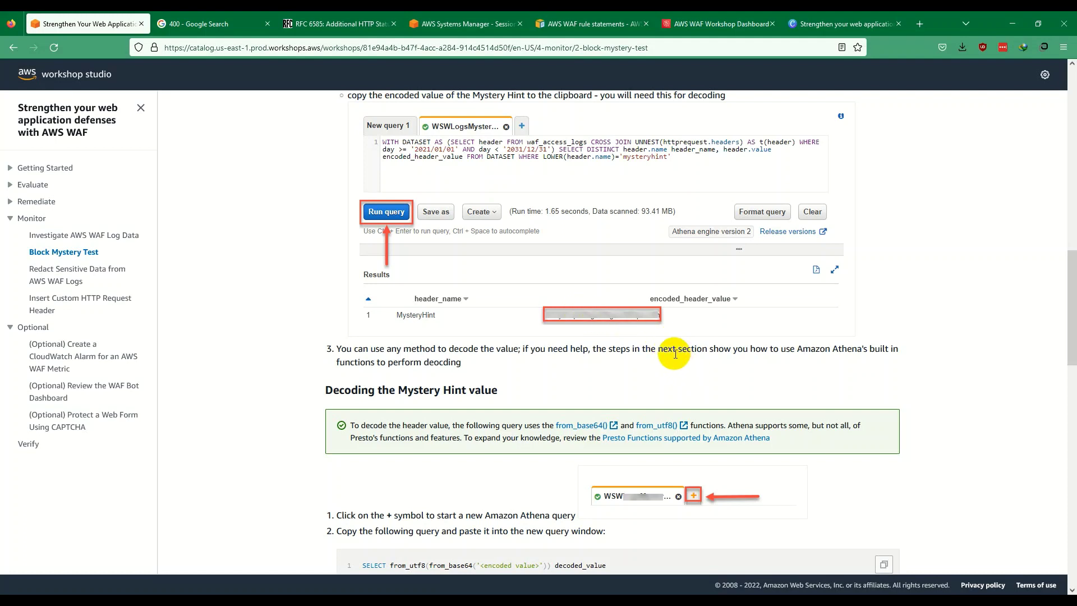
- View the from_base64() reference linked in the decoding section and return to the workshop page
left_click(577, 427)
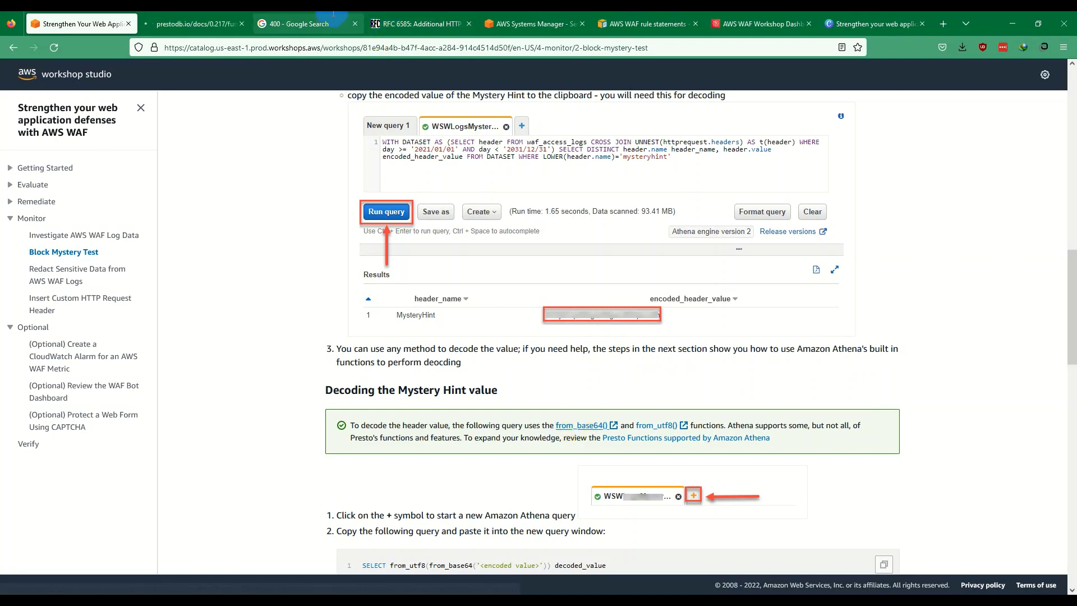
left_click(167, 18)
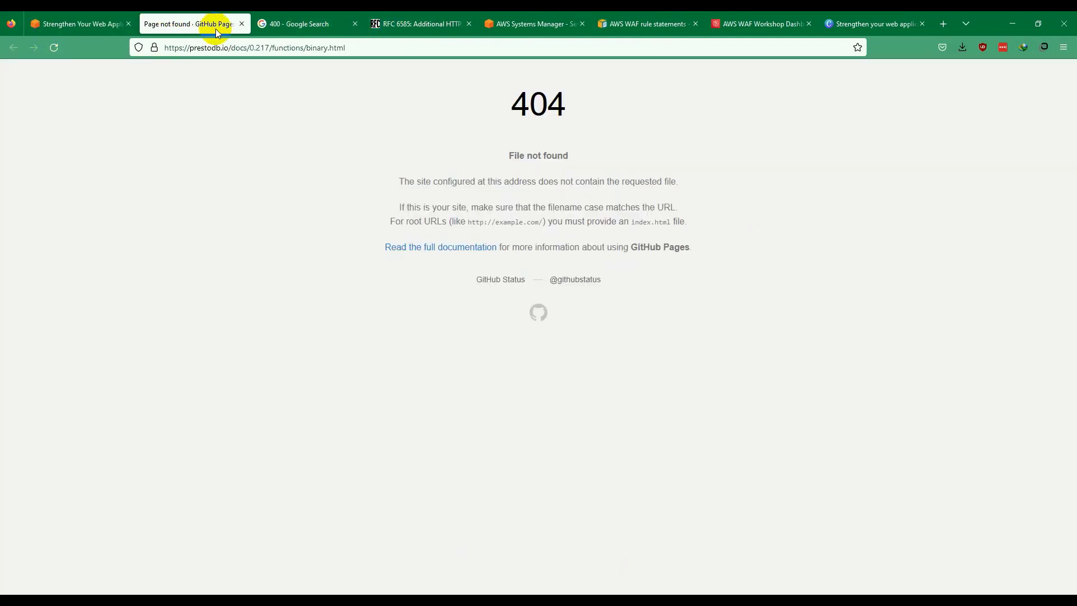
left_click(71, 25)
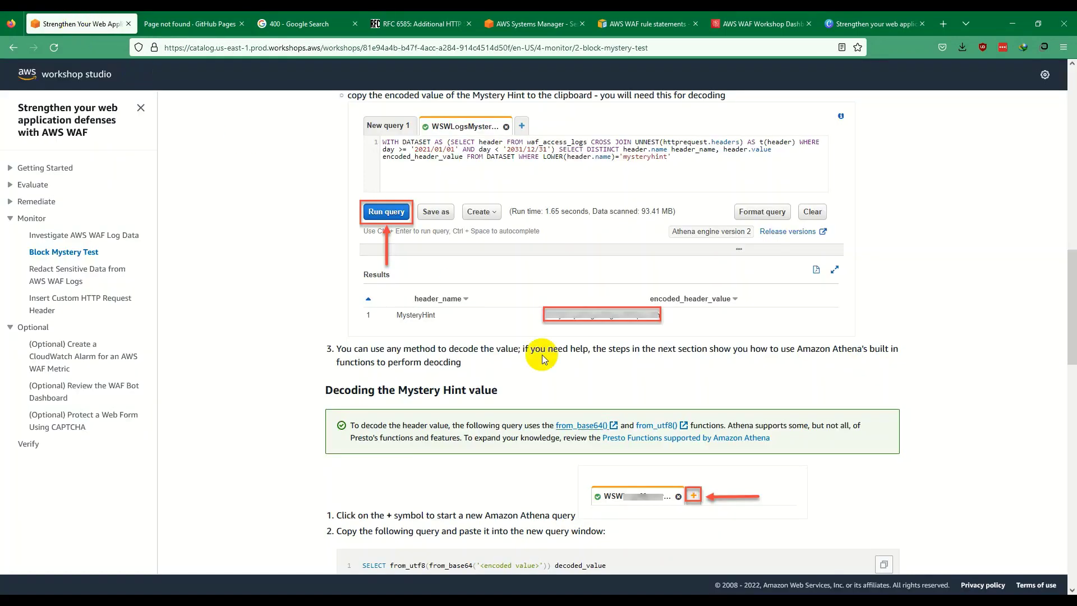
- Open the linked from_utf8() reference, close the from_base64() page, and skim the Presto String Functions and Operators documentation
left_click(651, 425)
left_click(275, 24)
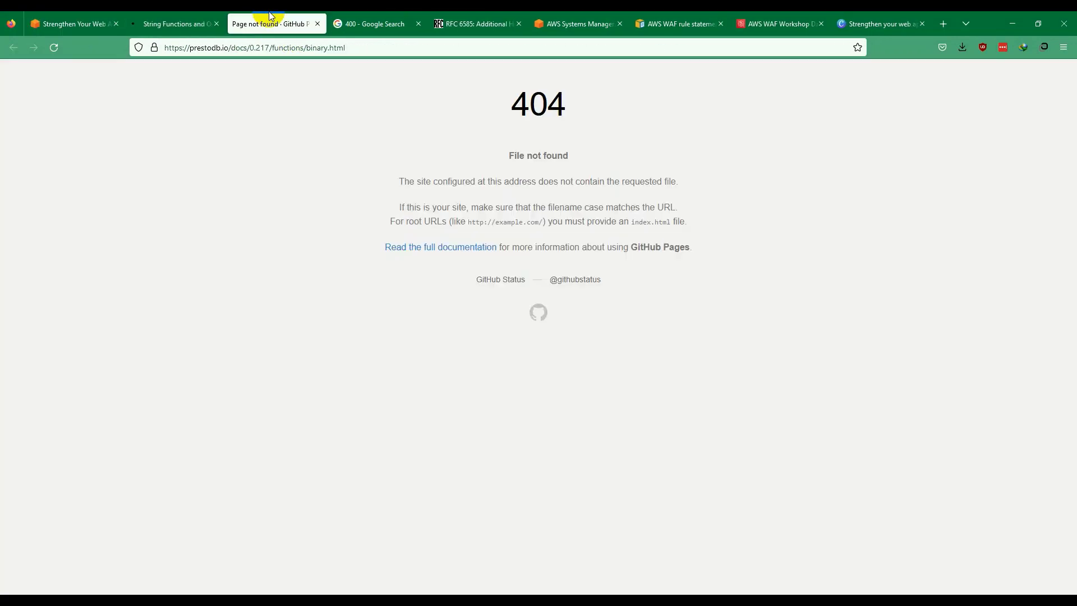
left_click(318, 24)
left_click(181, 25)
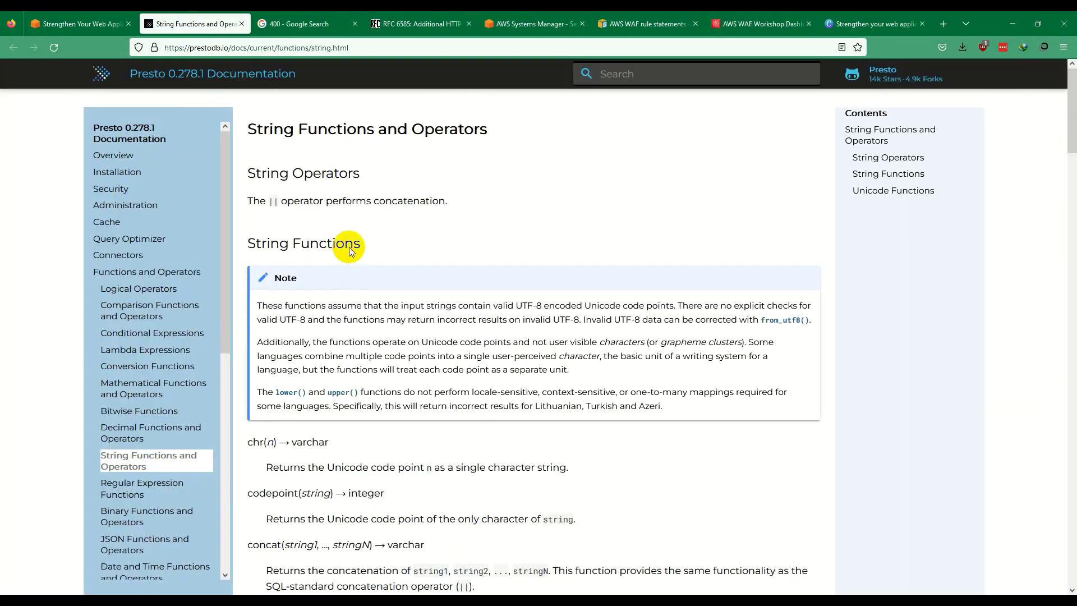
scroll(349, 247, "down", 15)
scroll(349, 246, "up", 8)
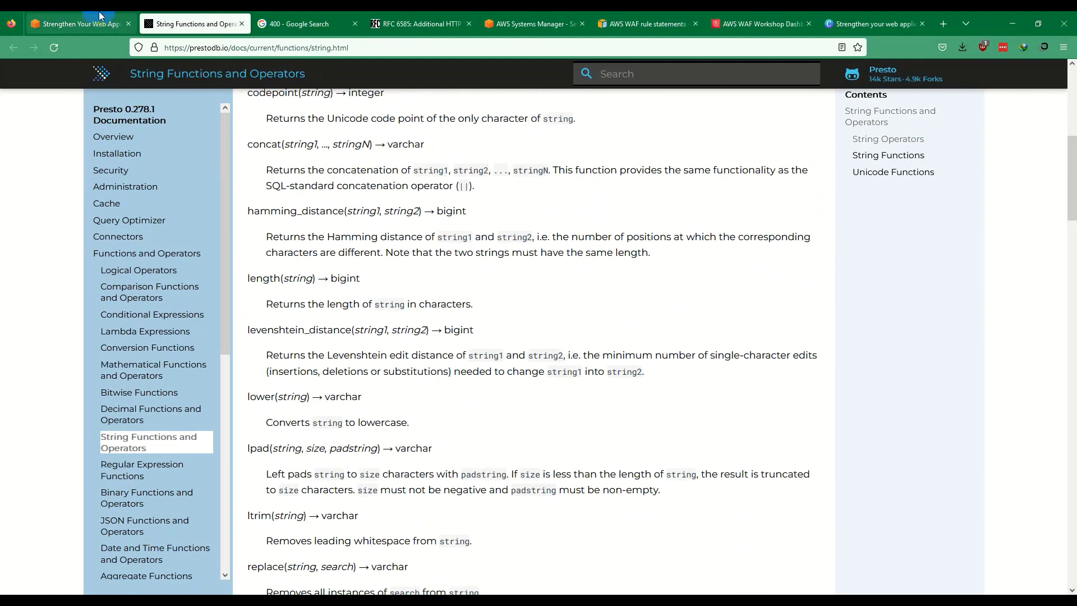
- Copy the from_utf8(from_base64('<encoded value>')) decoding query from the workshop's Decoding the Mystery Hint value section
left_click(99, 16)
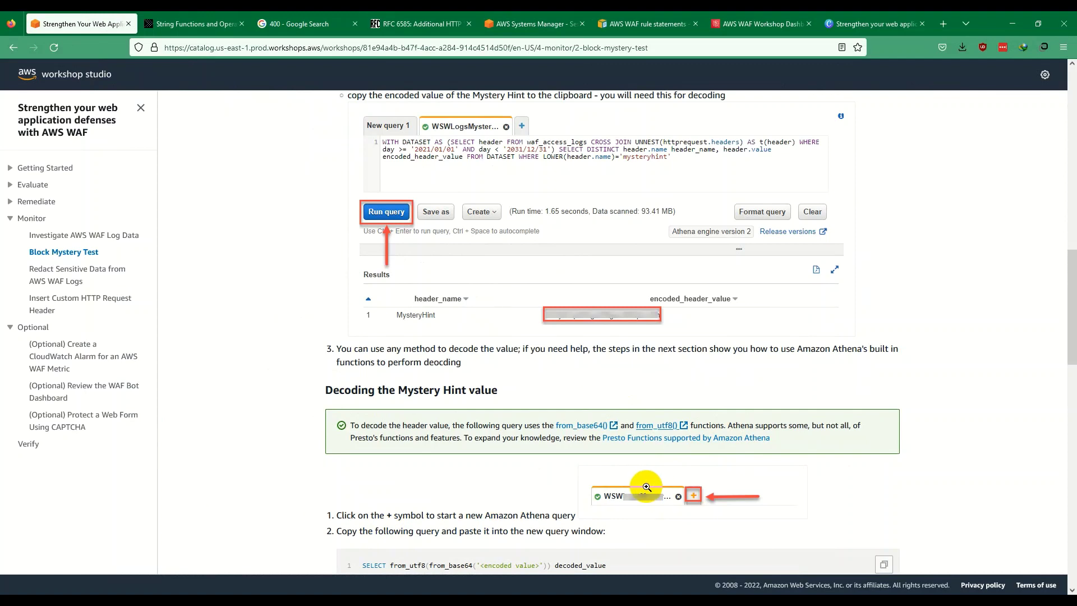
scroll(640, 485, "down", 3)
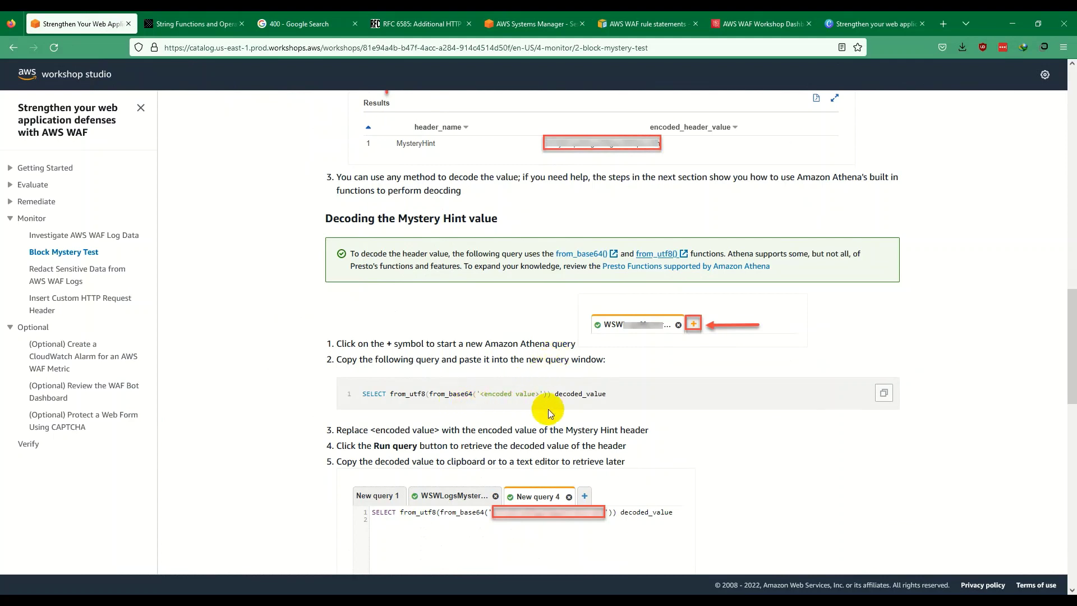
left_click(878, 394)
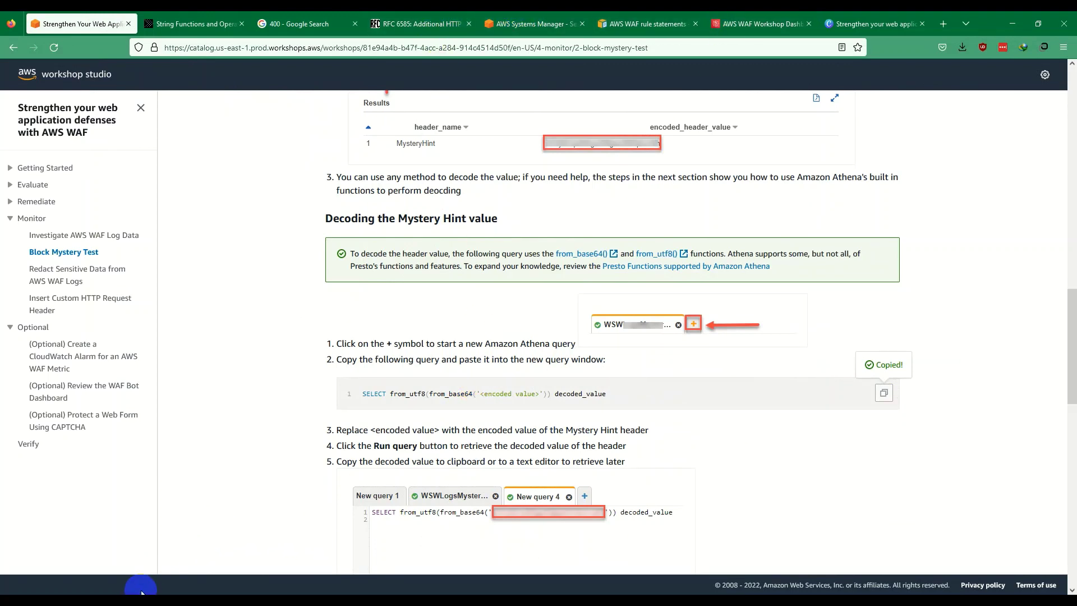
- Switch to Athena and replace the MysteryHint header query with the copied from_utf8(from_base64('<encoded value>')) decoding query
left_click(288, 564)
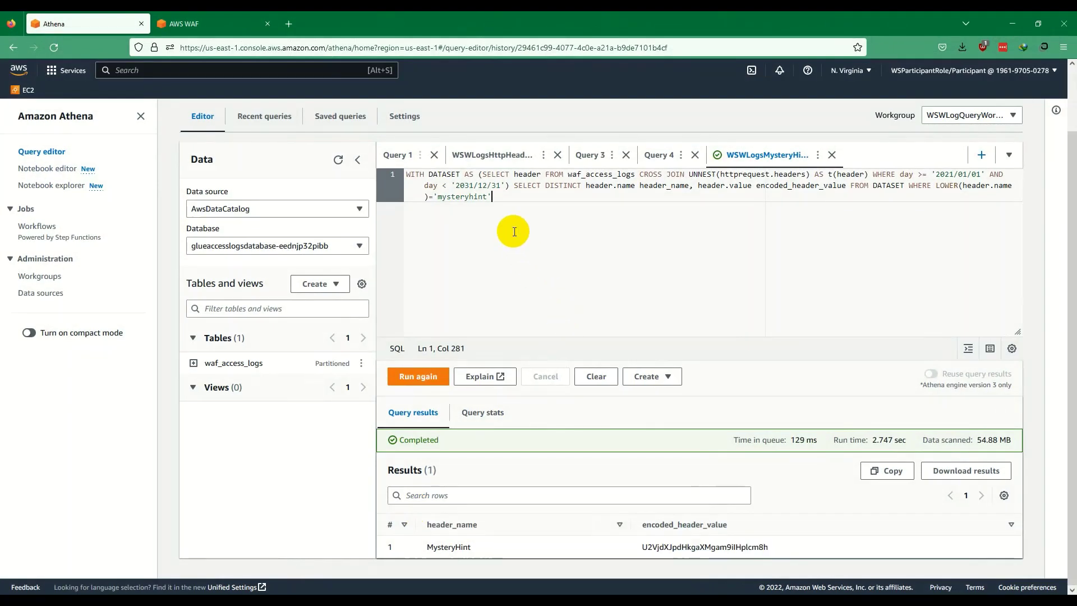
key("ctrl+a")
key("ctrl+v")
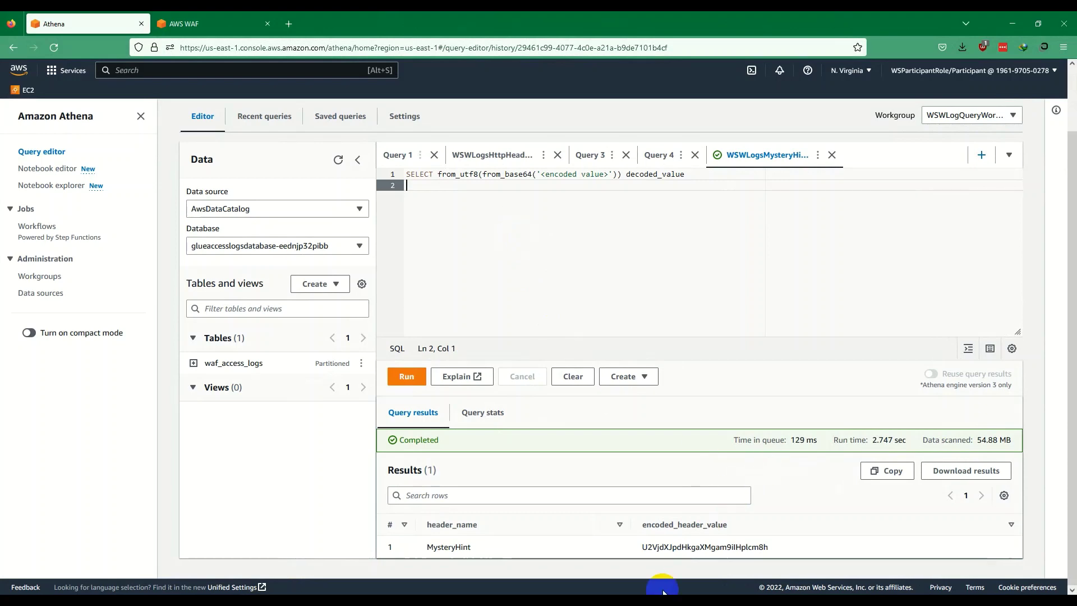
- Substitute the MysteryHint row's encoded_header_value for the <encoded value> placeholder and run the decoding query
double_click(687, 548)
key("ctrl+c")
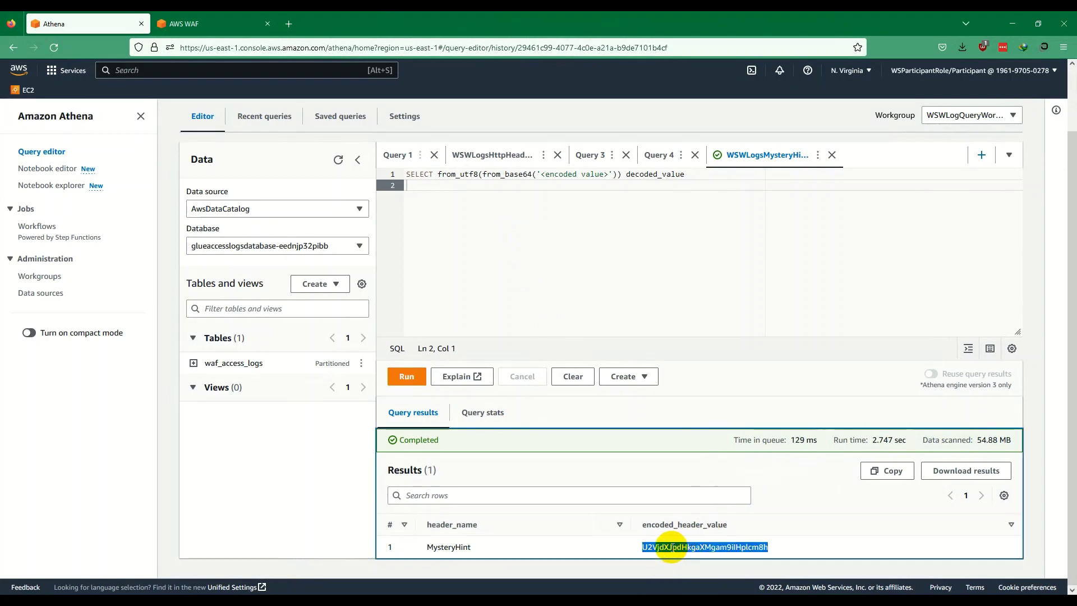
left_click_drag(542, 175, 600, 174)
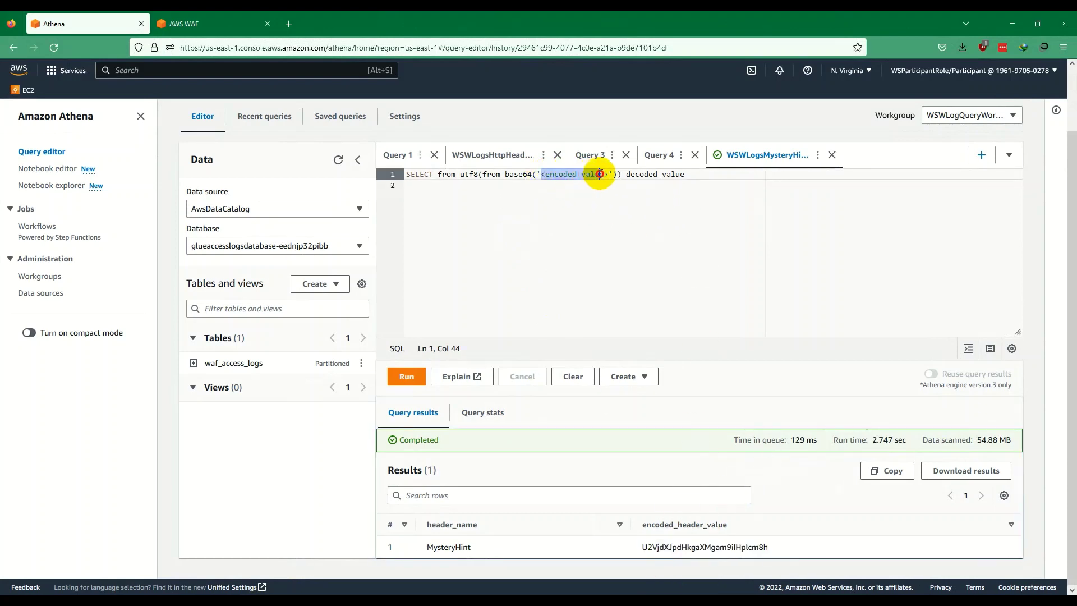
key("ctrl+v")
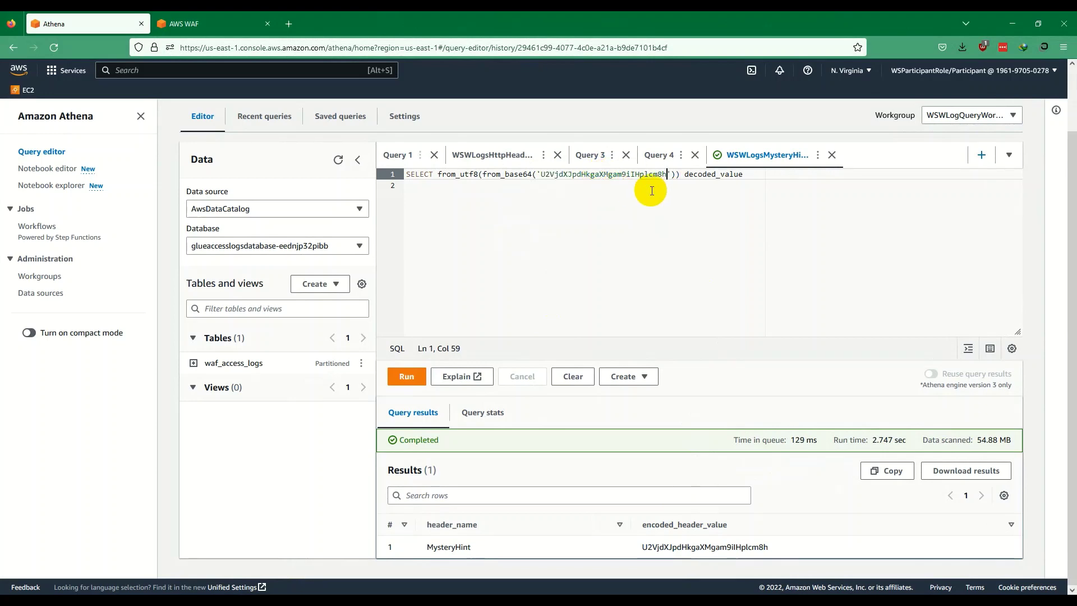
left_click(407, 376)
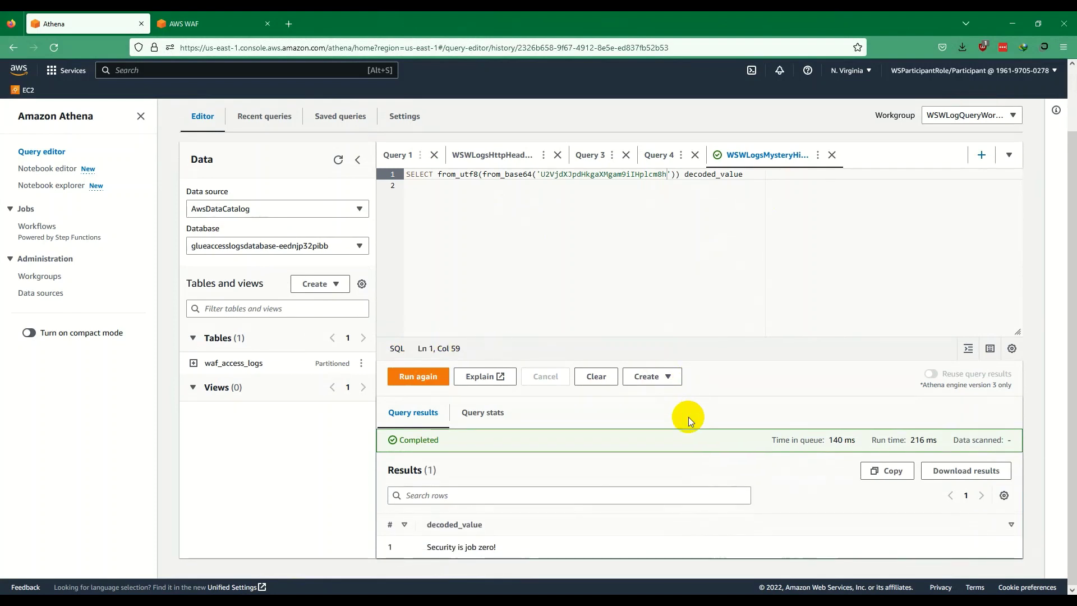
- Examine the decoded_value result alongside the base64 string in the decoding query
left_click(426, 547)
mouse_move(426, 547)
left_mouse_down()
mouse_move(505, 548)
mouse_move(422, 552)
left_mouse_up()
left_click(429, 550)
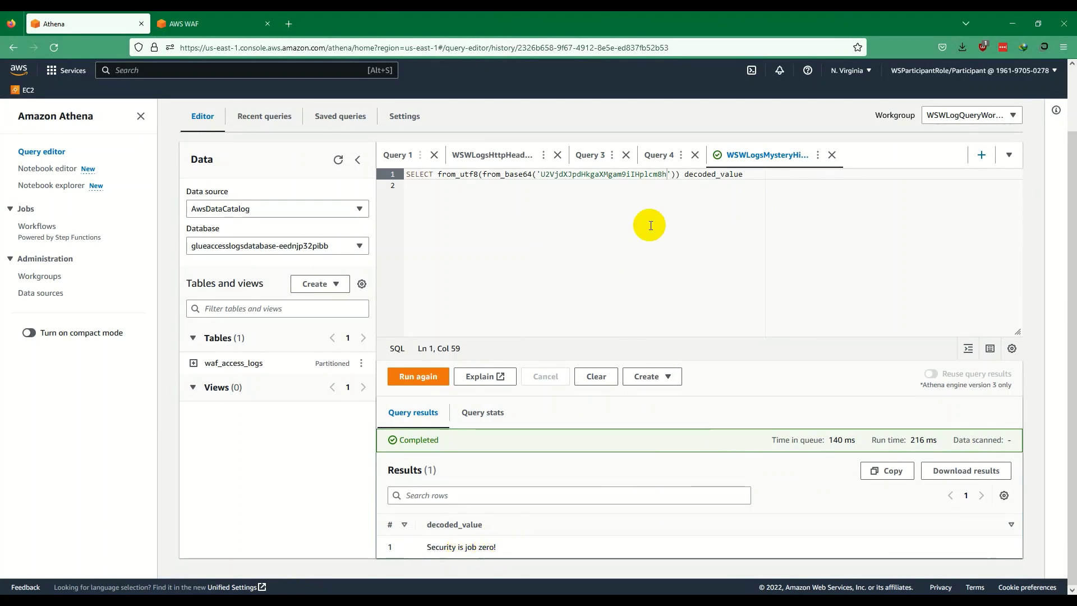
left_click_drag(540, 175, 665, 175)
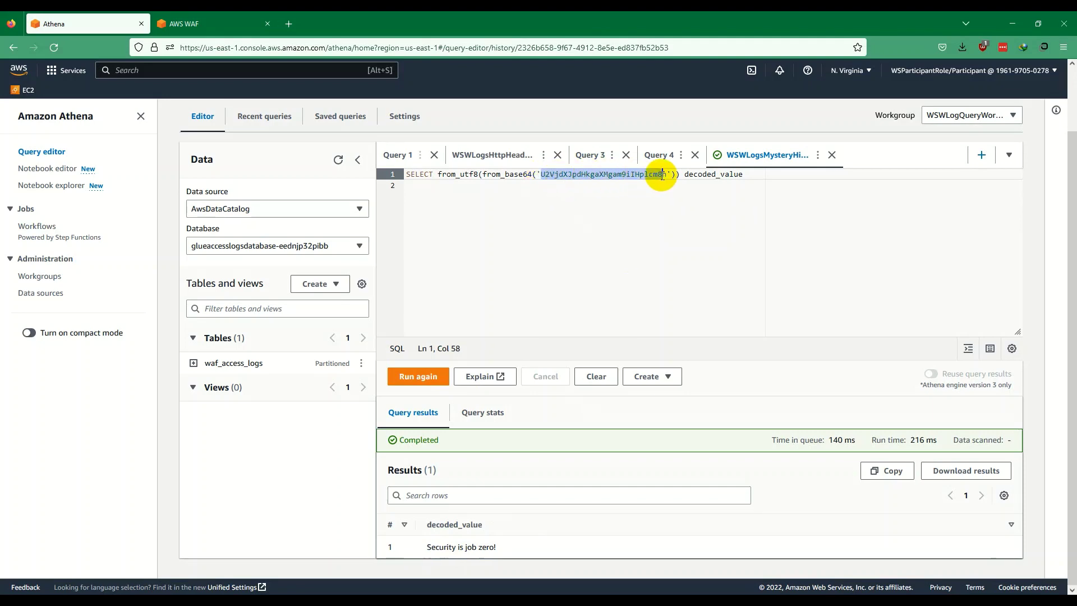
left_click(628, 217)
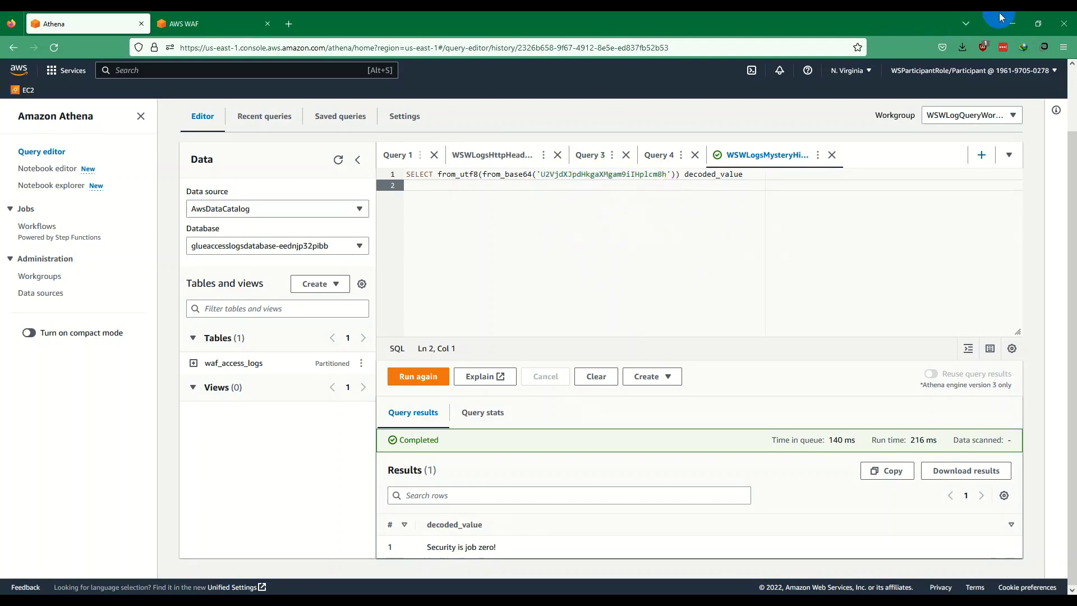
- Return to the workshop's Block Mystery Test page and skim its decoding, blocking and scenario sections
left_click(1013, 24)
scroll(584, 280, "down", 4)
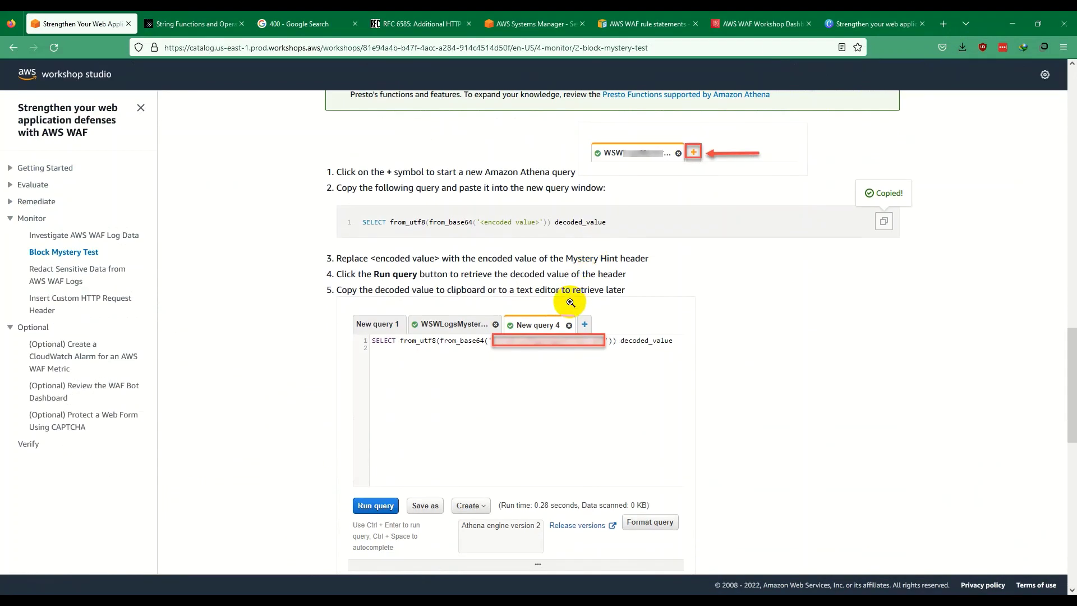
scroll(585, 321, "down", 3)
scroll(584, 320, "down", 2)
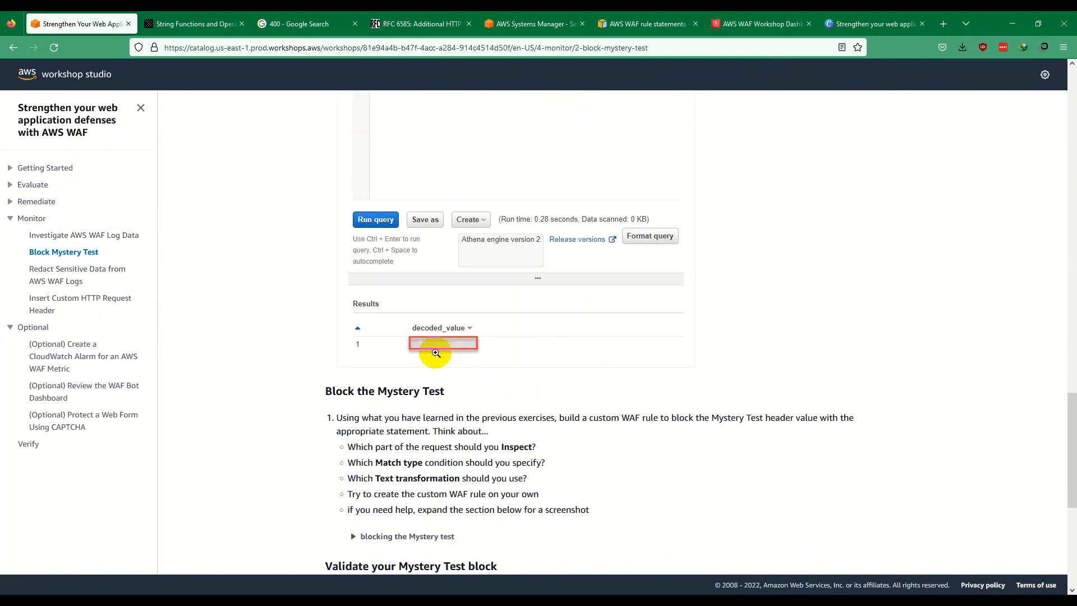
scroll(480, 343, "down", 3)
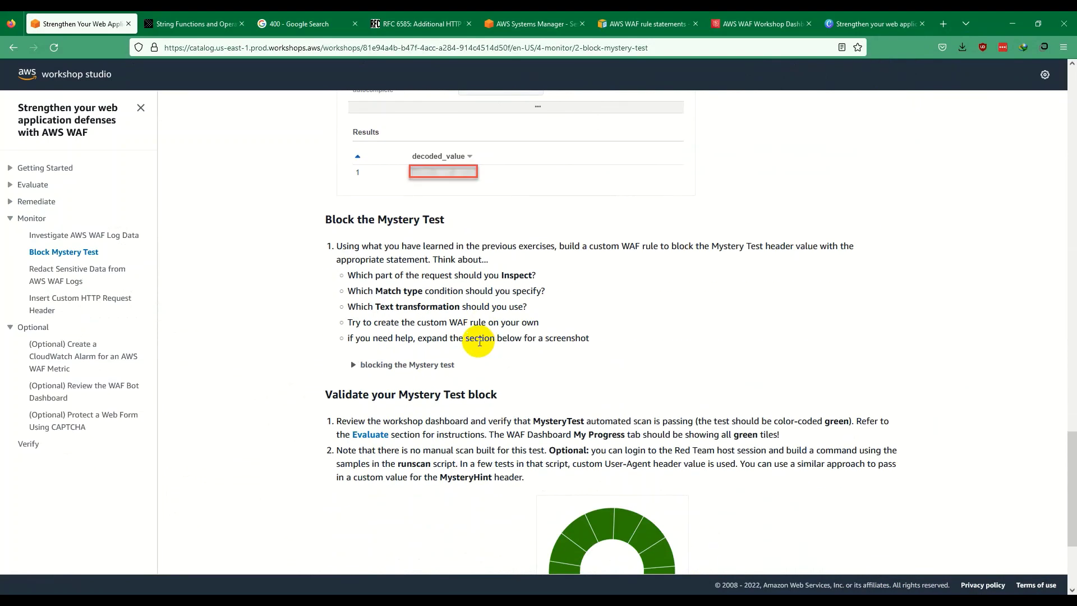
scroll(480, 344, "up", 10)
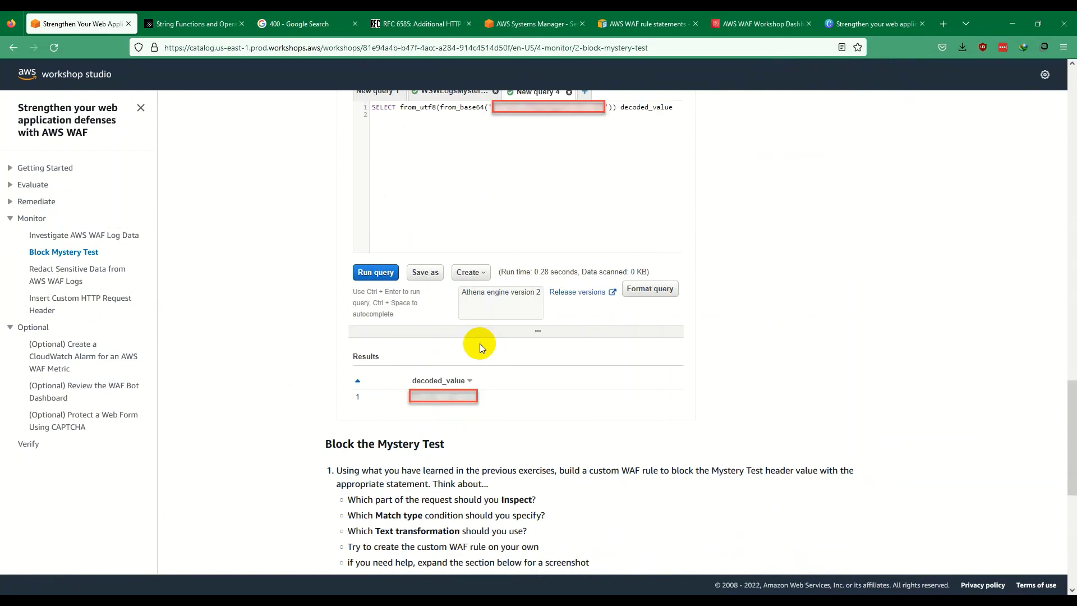
scroll(478, 338, "up", 1)
scroll(475, 337, "up", 12)
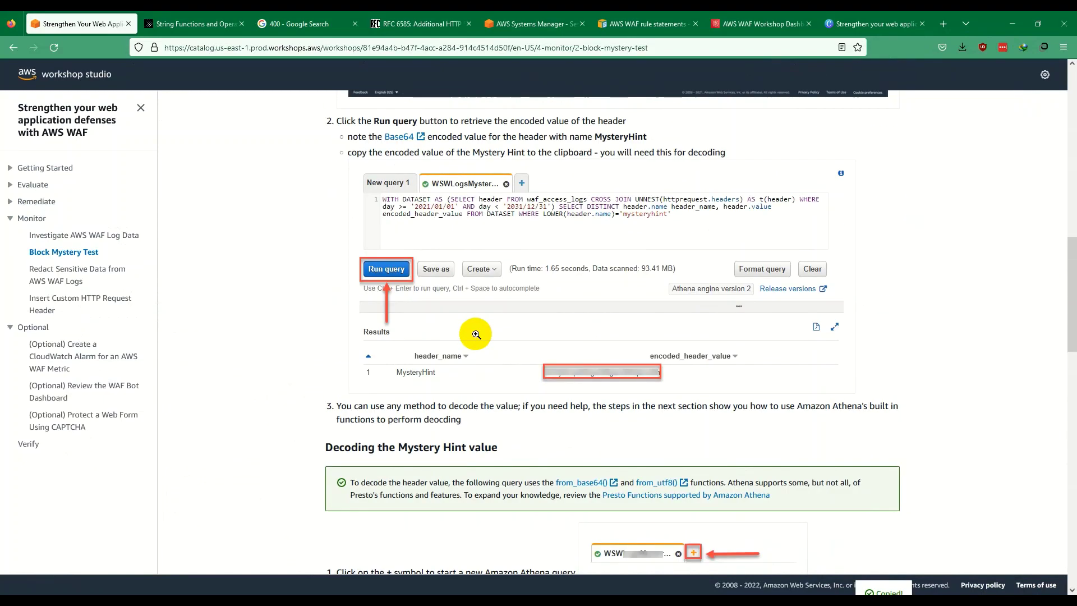
scroll(475, 335, "up", 3)
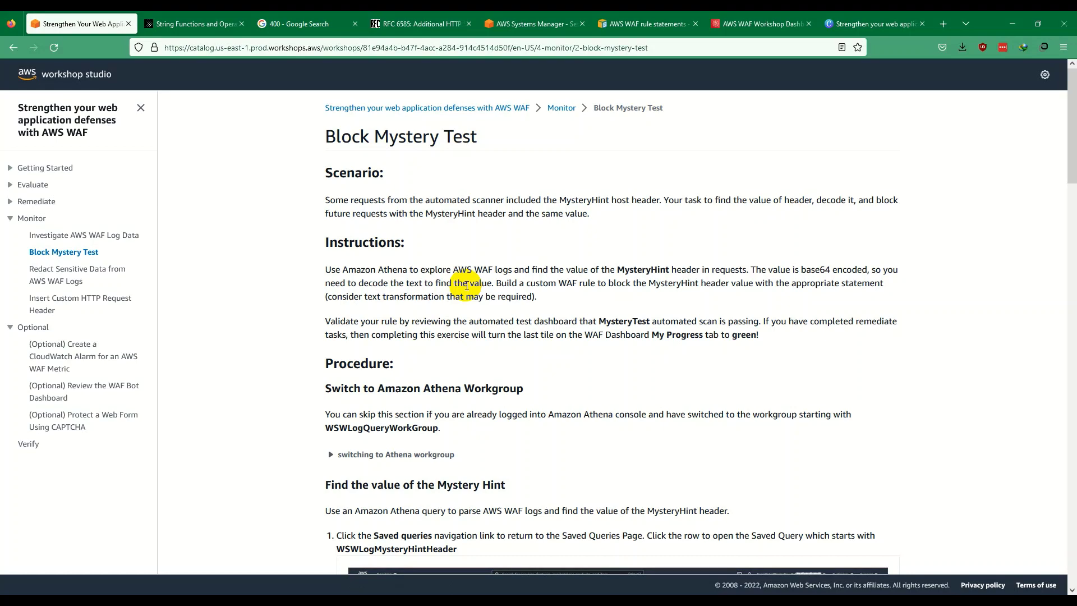
- Review the Block the Mystery Test instructions on which request part to inspect, which match type and which text transformation to use
scroll(466, 285, "down", 15)
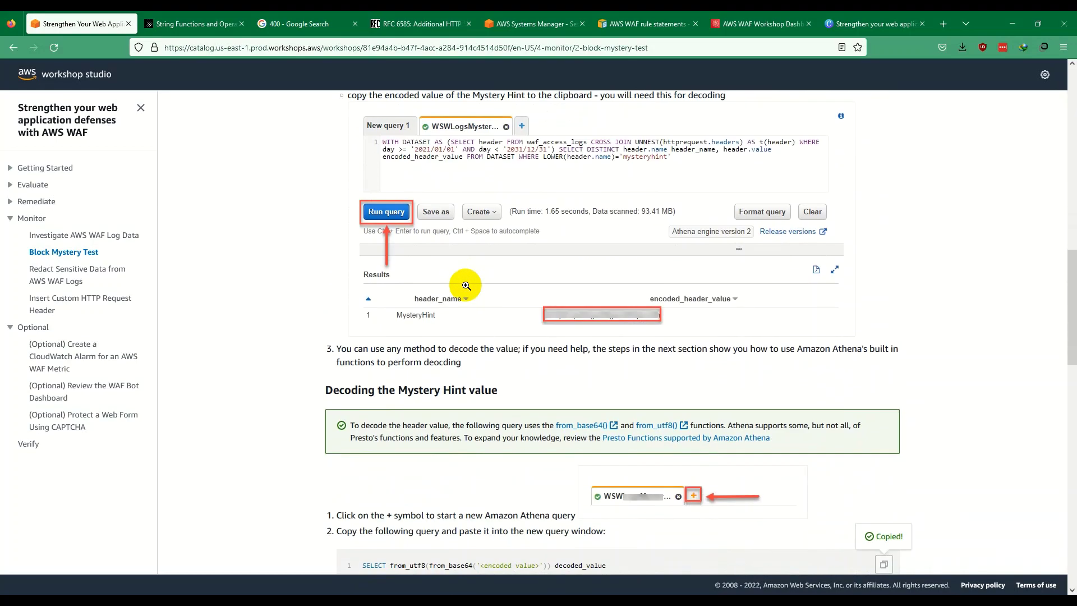
scroll(467, 286, "down", 3)
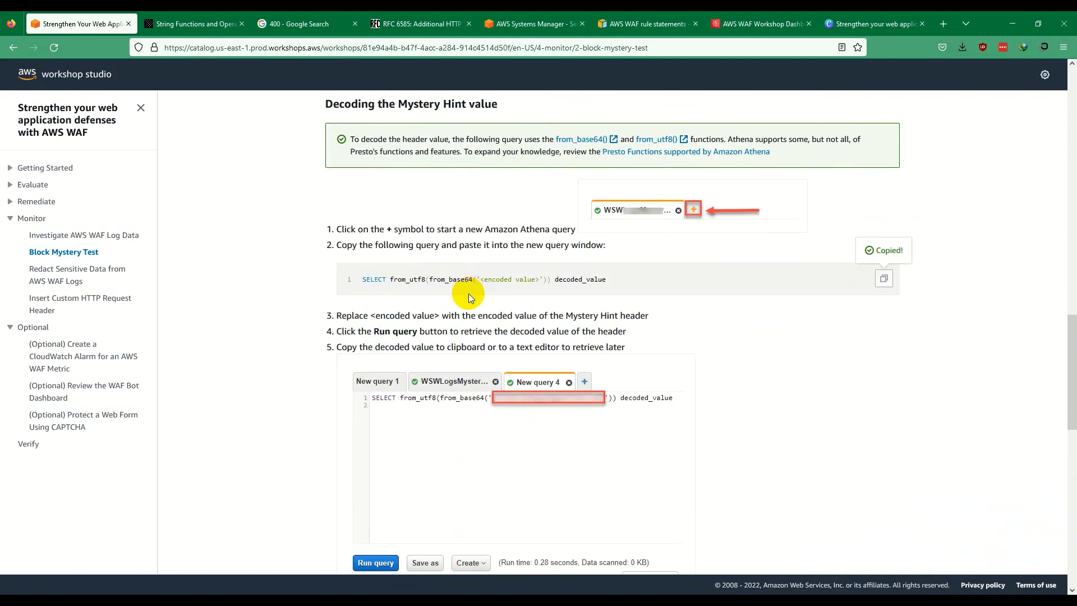
scroll(468, 294, "down", 3)
scroll(468, 294, "down", 4)
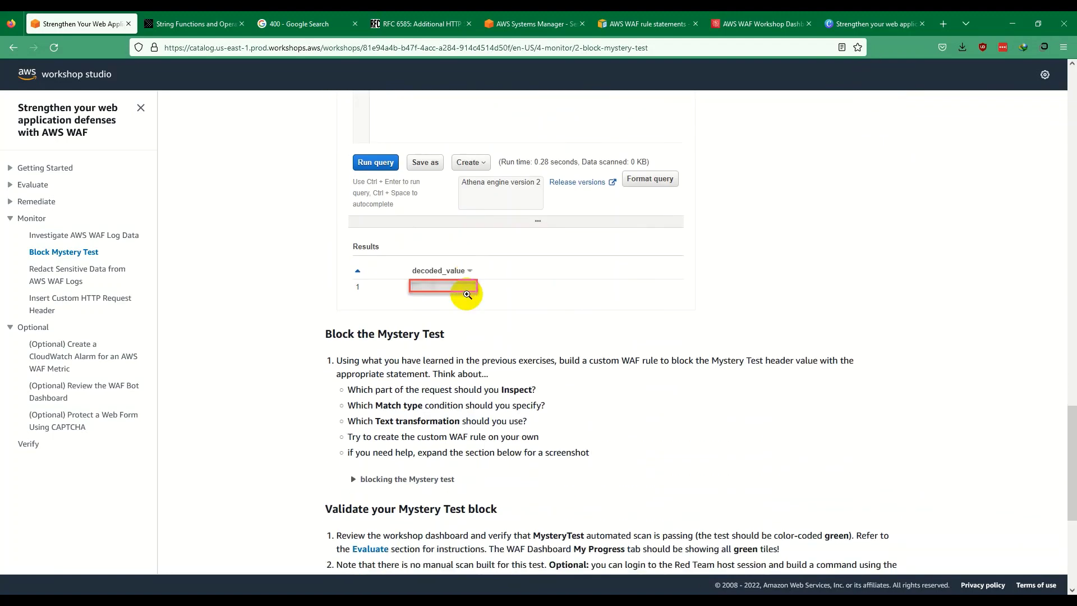
scroll(467, 294, "down", 1)
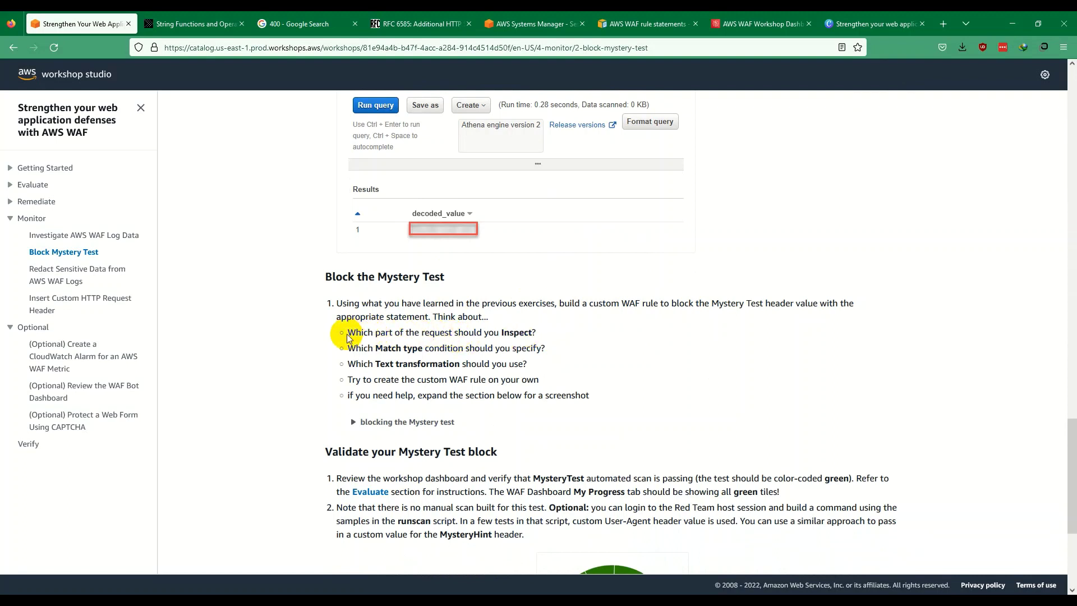
left_click(439, 335)
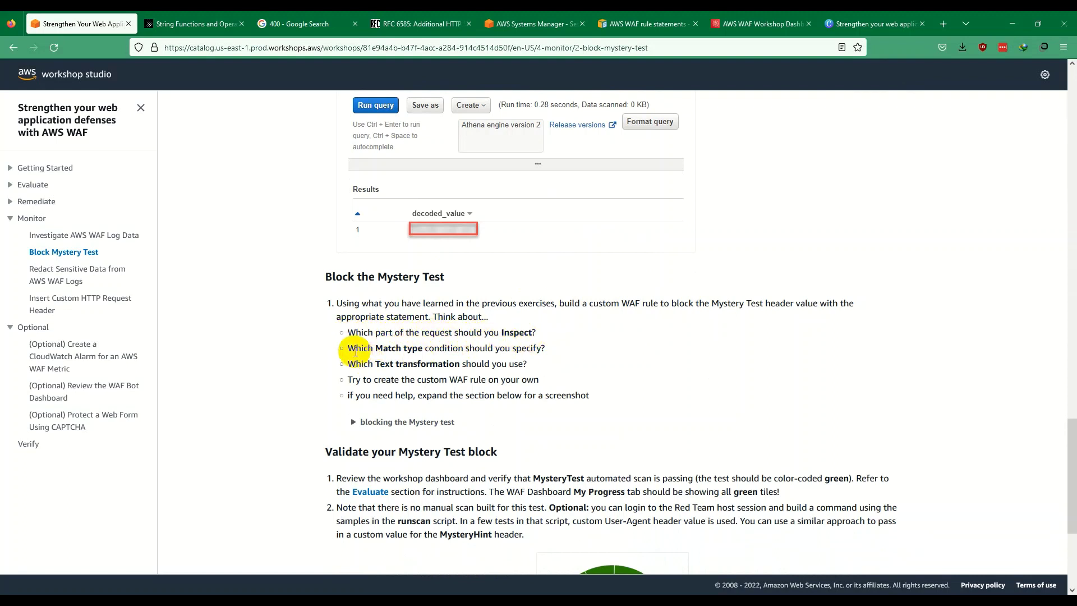
left_click_drag(364, 349, 538, 351)
left_click(539, 351)
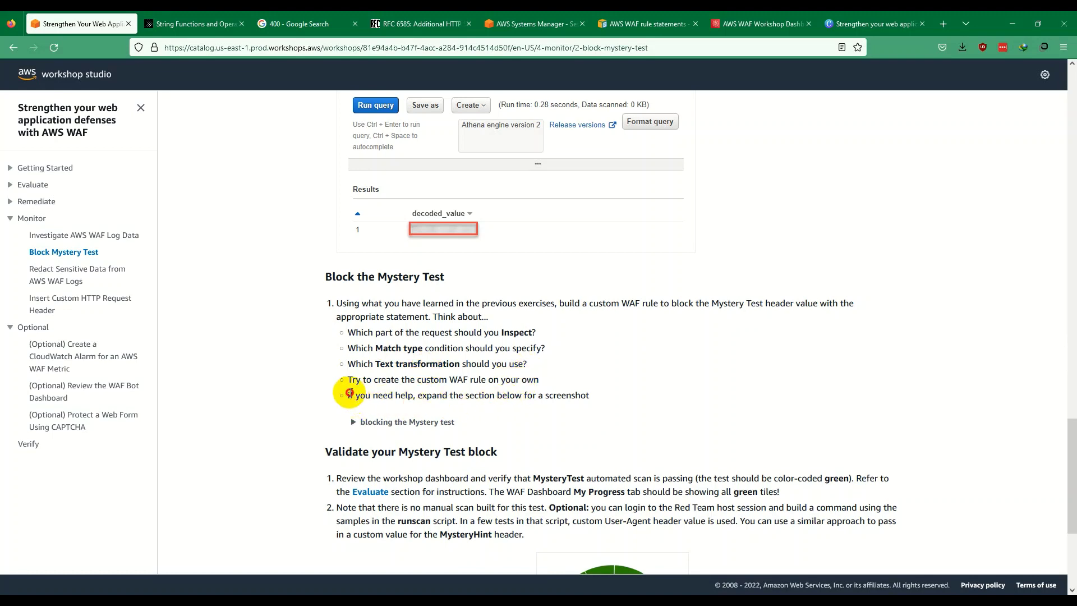
- Expand the blocking the Mystery test help and review its example rule settings and the validation section
left_click(494, 422)
scroll(561, 418, "down", 4)
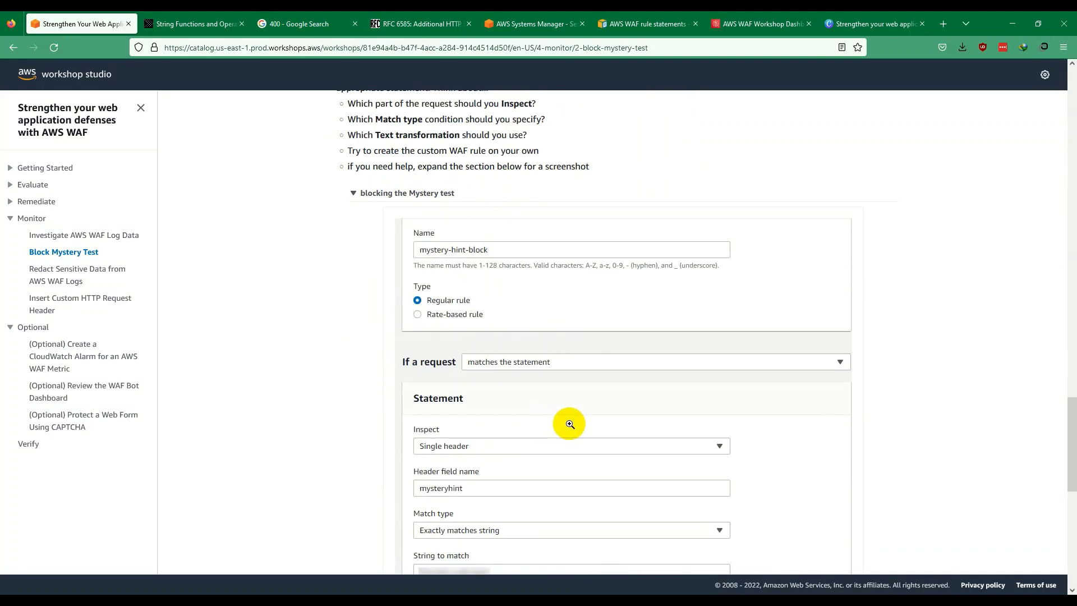
scroll(547, 393, "down", 6)
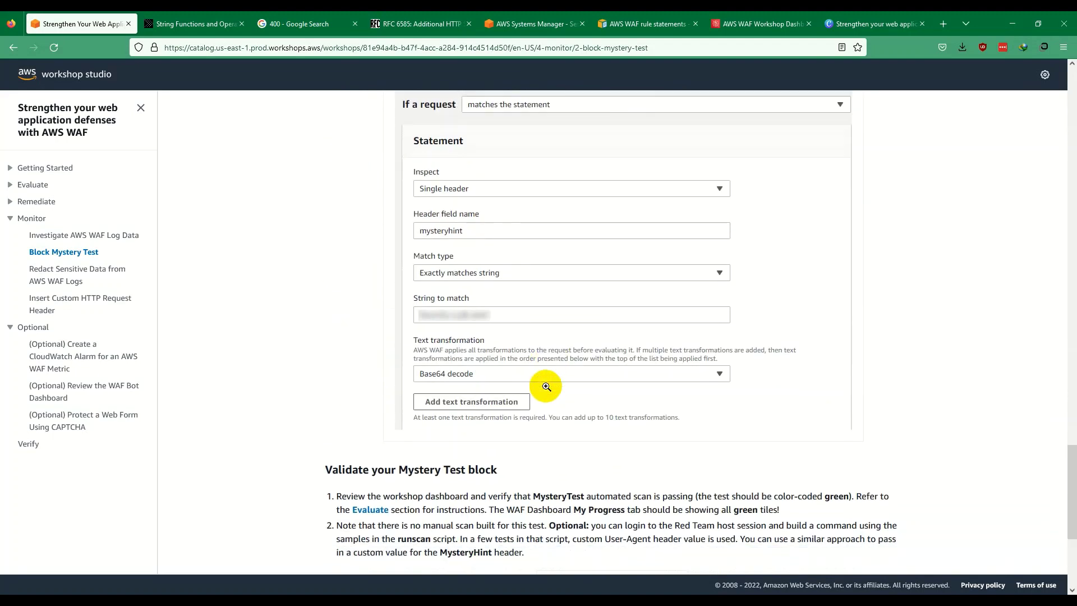
scroll(547, 387, "up", 2)
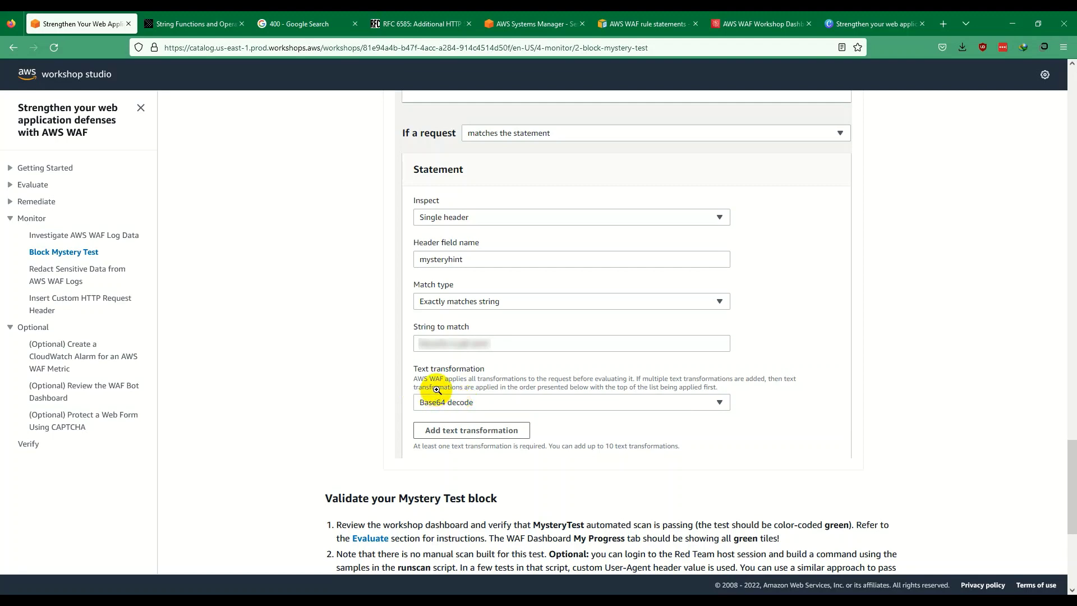
scroll(436, 392, "down", 3)
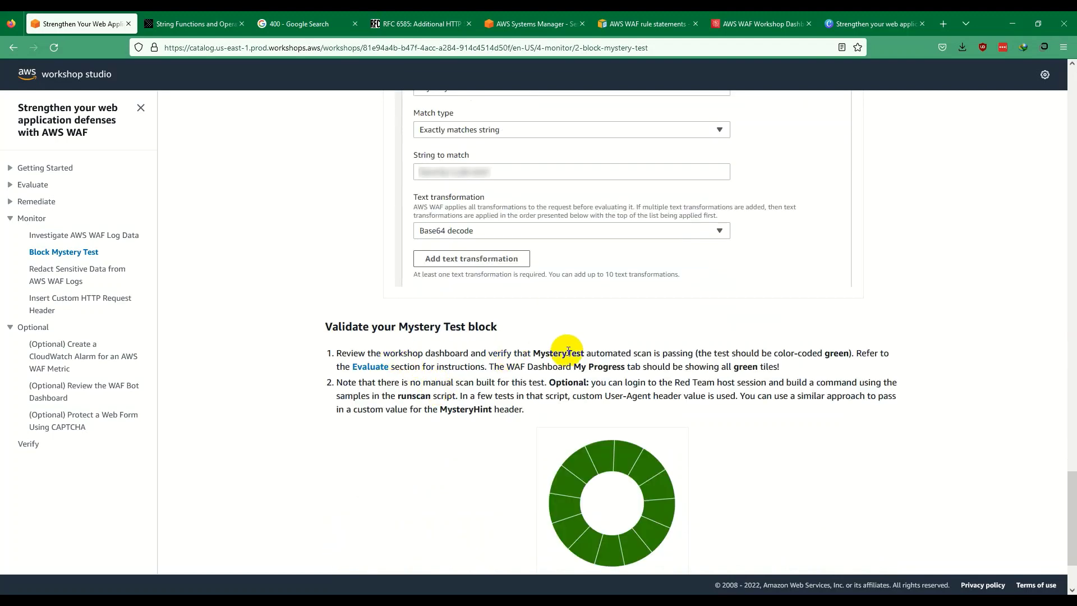
scroll(565, 355, "down", 2)
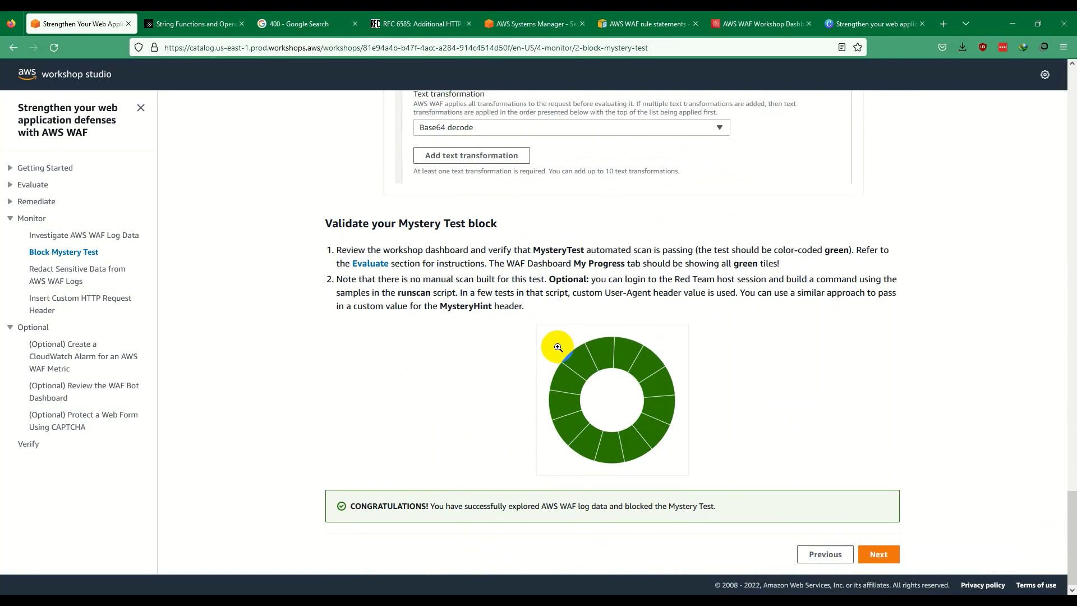
scroll(596, 338, "up", 2)
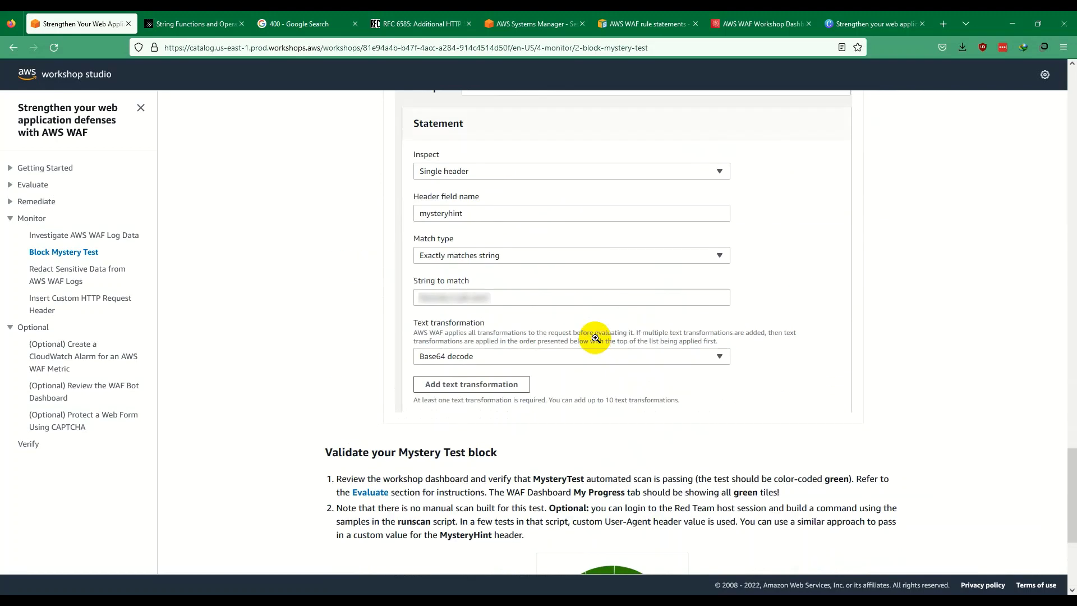
- Check the MysteryTest scan on the AWS WAF Workshop Dashboard's progress chart and in Response Code Detail
left_click(739, 20)
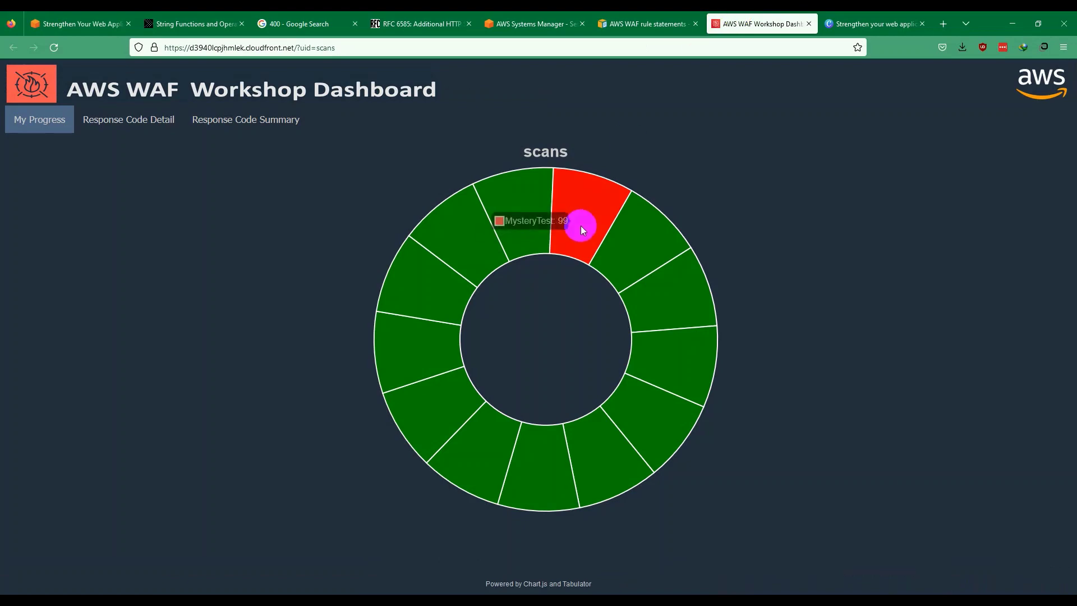
left_click(149, 120)
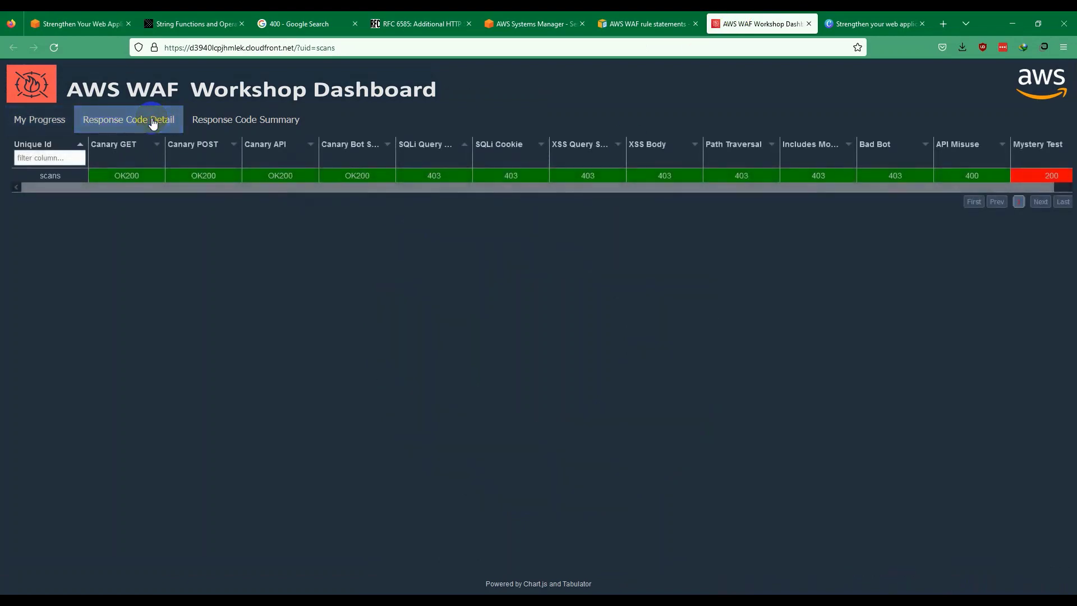
left_click(1066, 182)
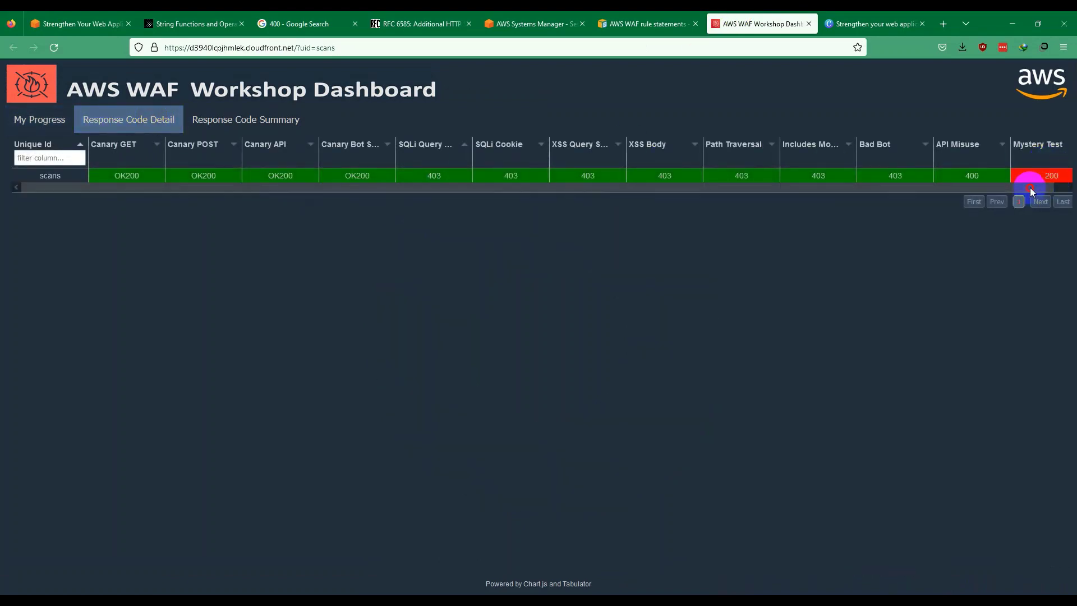
- View the scanner output in the Systems Manager session and return to the workshop's Block the Mystery Test instructions
left_click(656, 21)
left_click(565, 17)
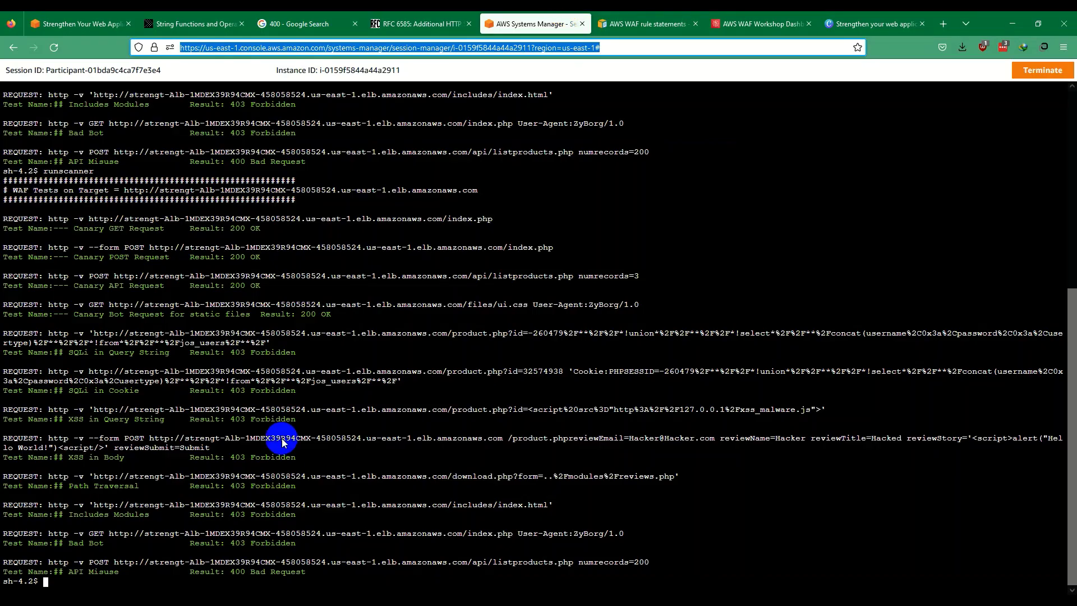
left_click(116, 587)
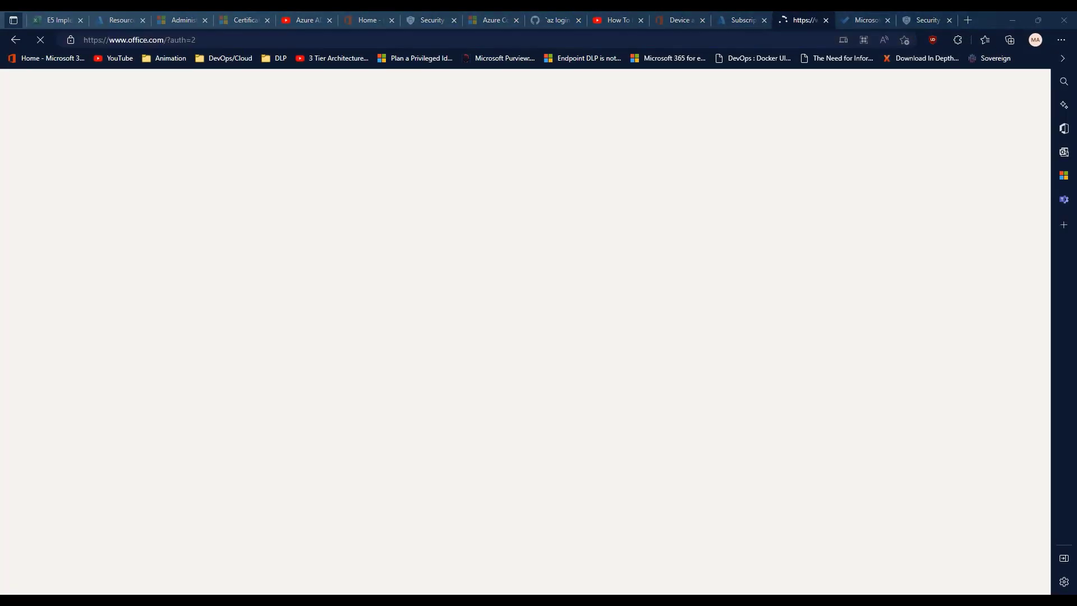
mouse_move(140, 575)
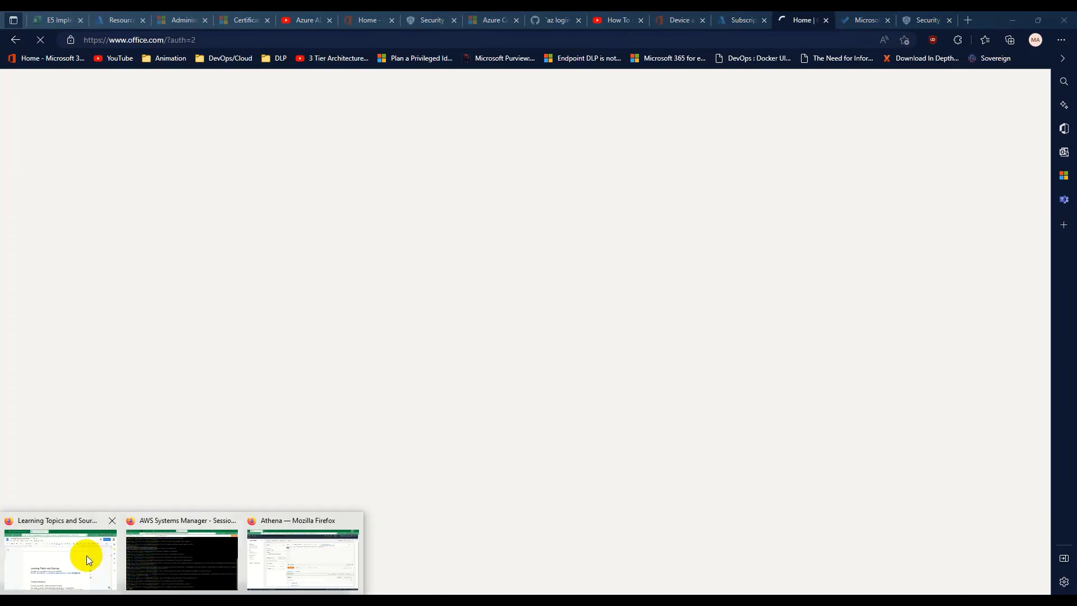
left_click(185, 558)
left_click(79, 16)
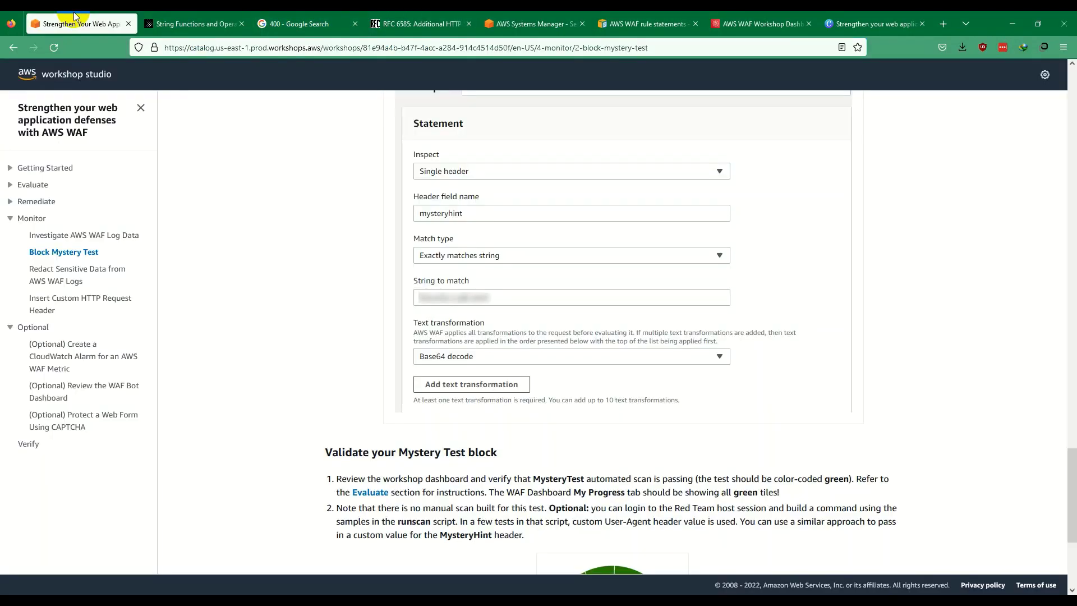
scroll(480, 336, "up", 10)
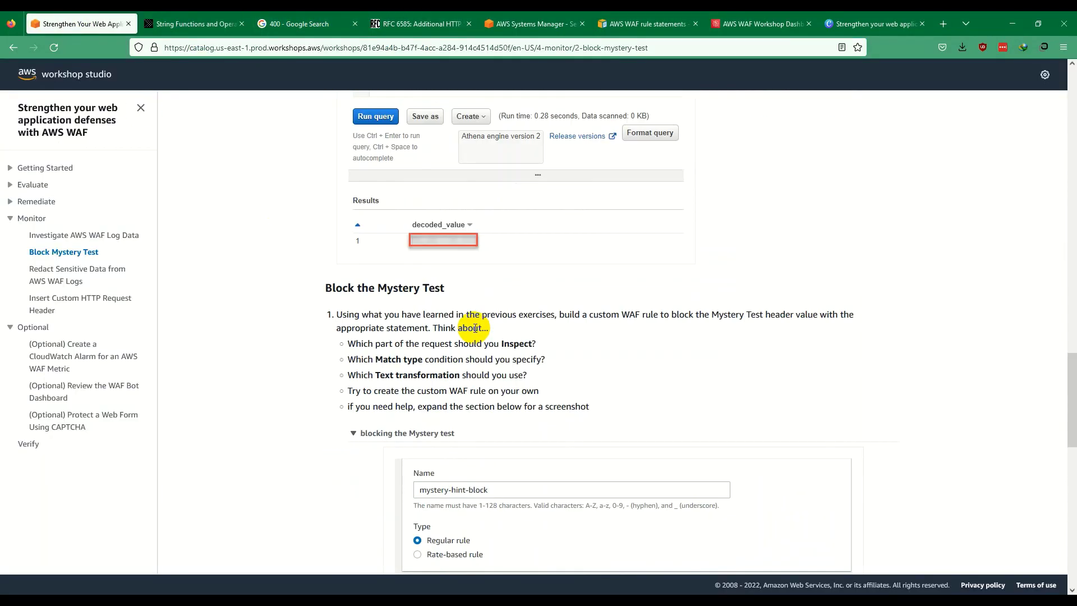
- Collapse the blocking the Mystery test help and copy the script name runscan from the validation instructions
left_click(415, 433)
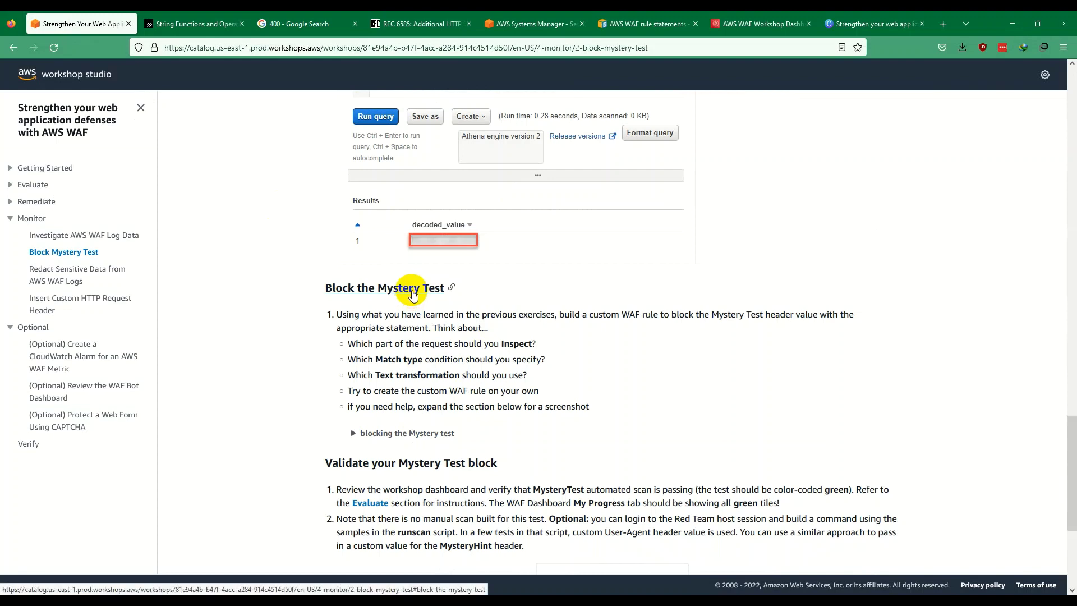
scroll(379, 363, "down", 3)
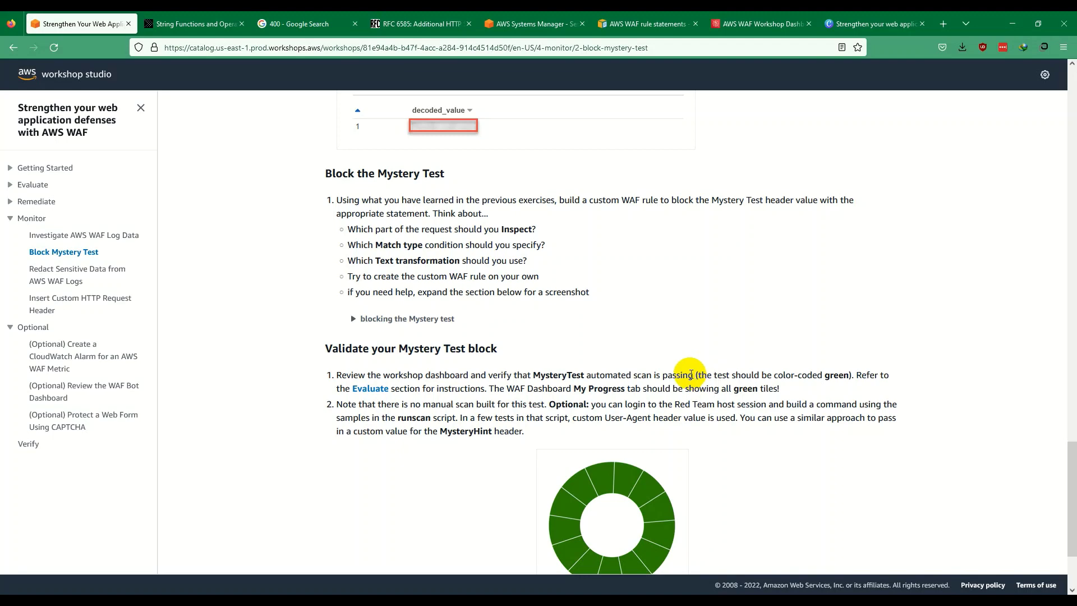
double_click(418, 418)
key("ctrl+c")
right_click(421, 421)
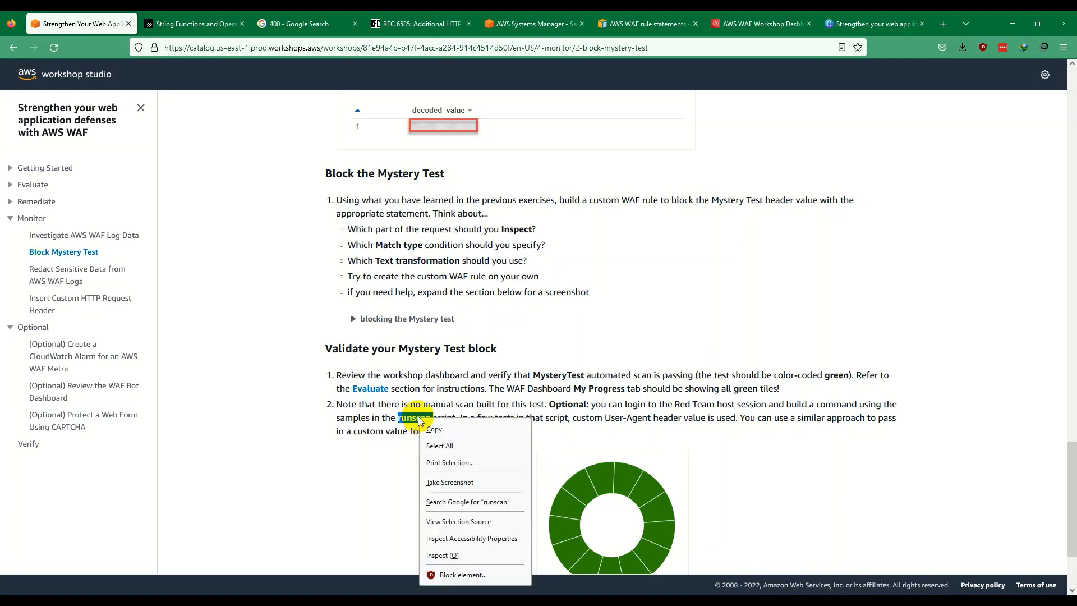
key("Escape")
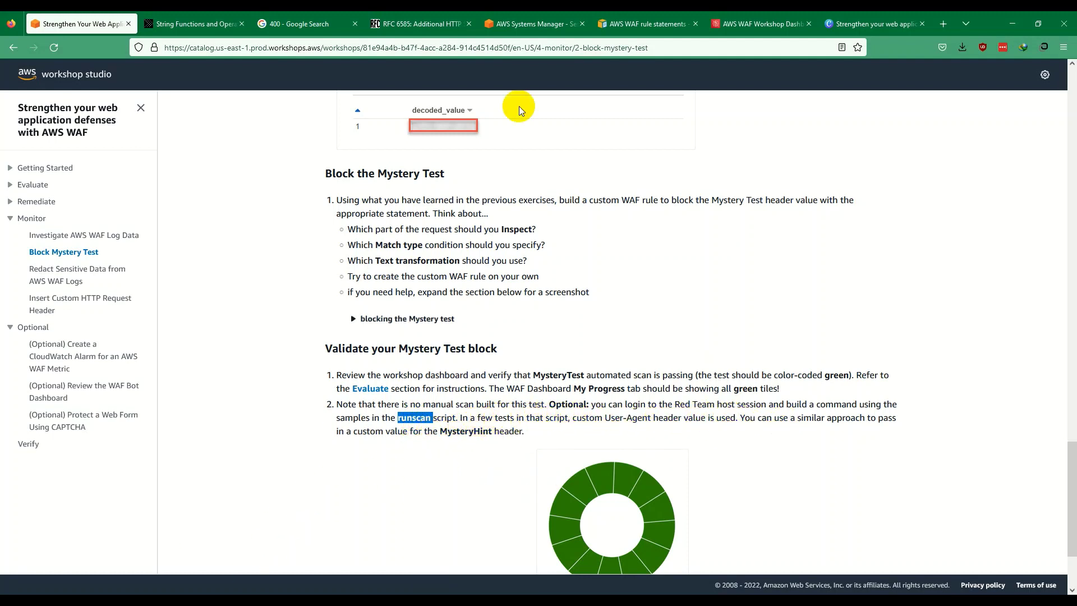
- Try to run the copied runscan command twice in the Systems Manager session
left_click(530, 24)
right_click(448, 316)
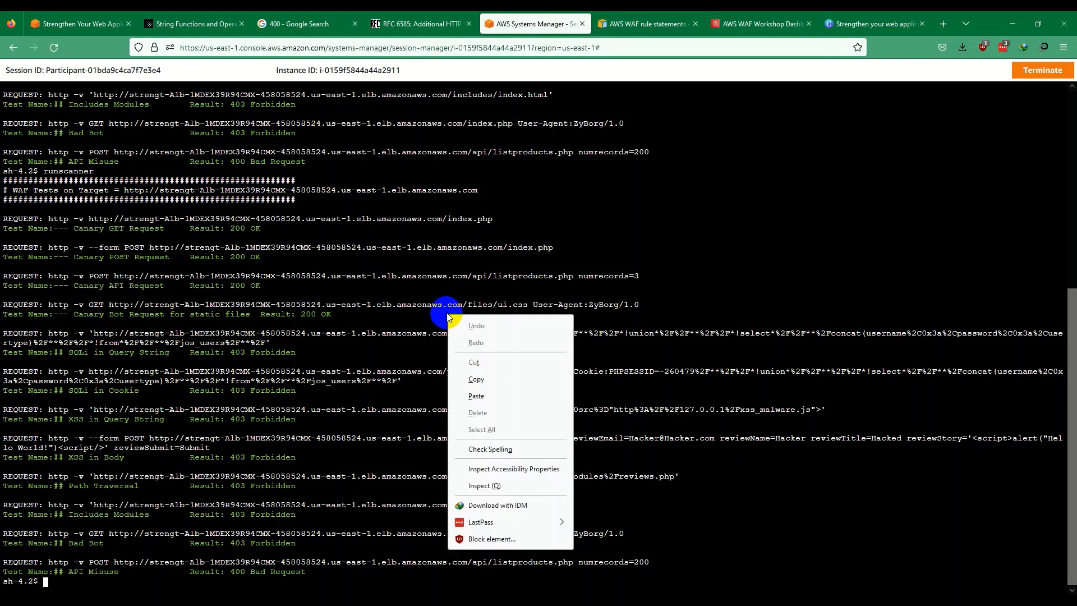
left_click(476, 395)
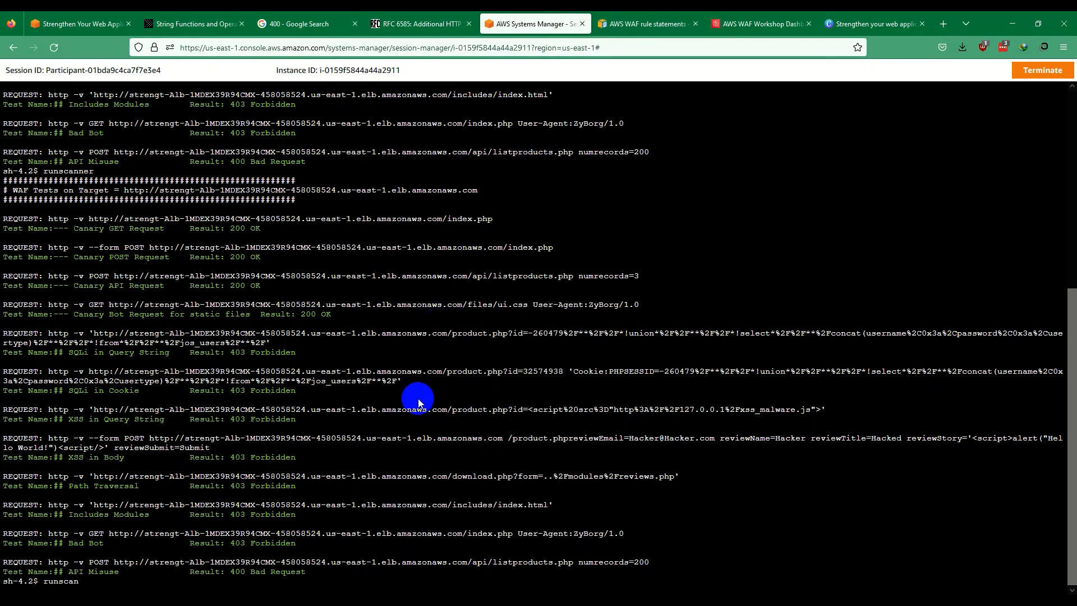
key("Return")
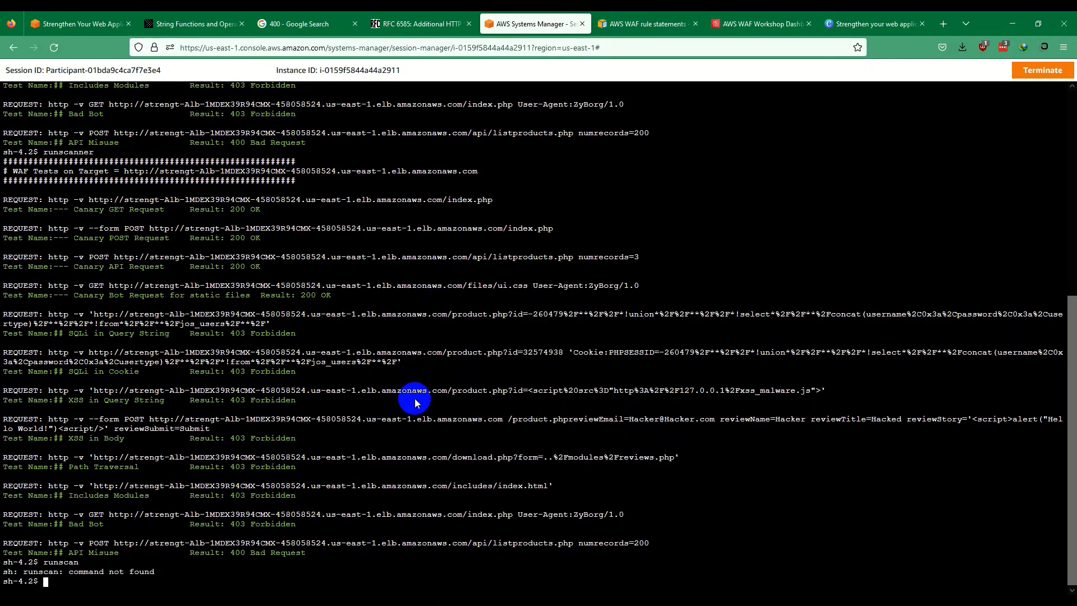
key("Up")
key("Return")
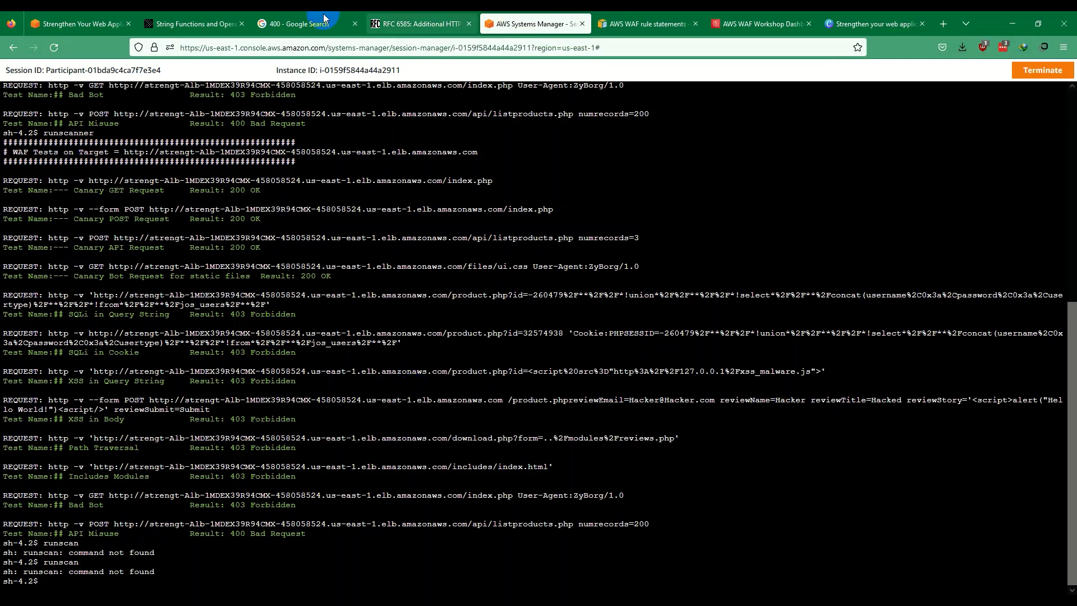
- Check the MysteryTest status on the AWS WAF Workshop Dashboard in My Progress and Response Code Detail
left_click(104, 24)
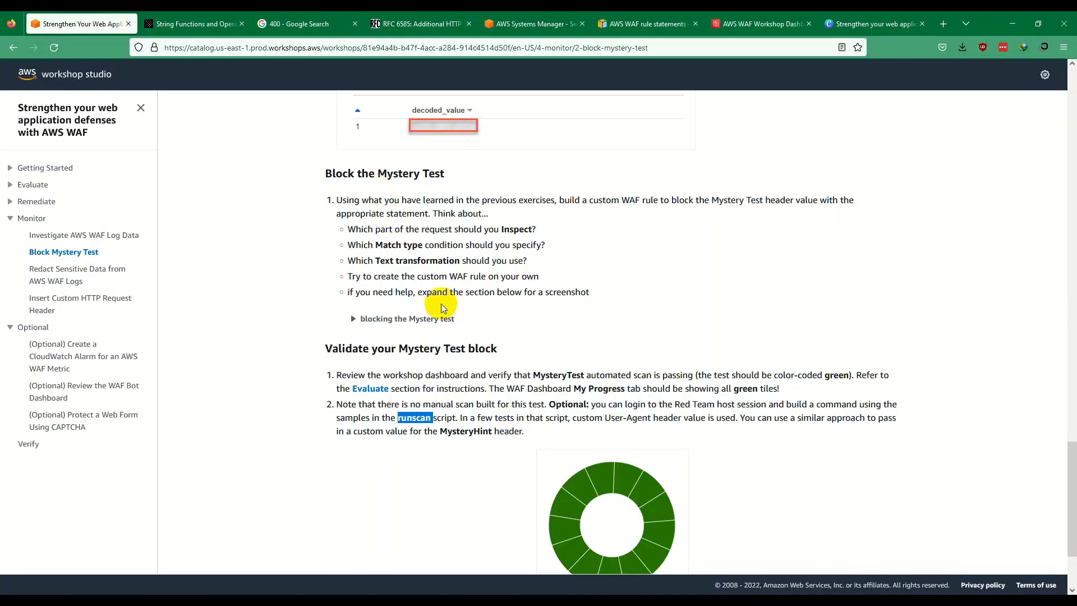
left_click(778, 17)
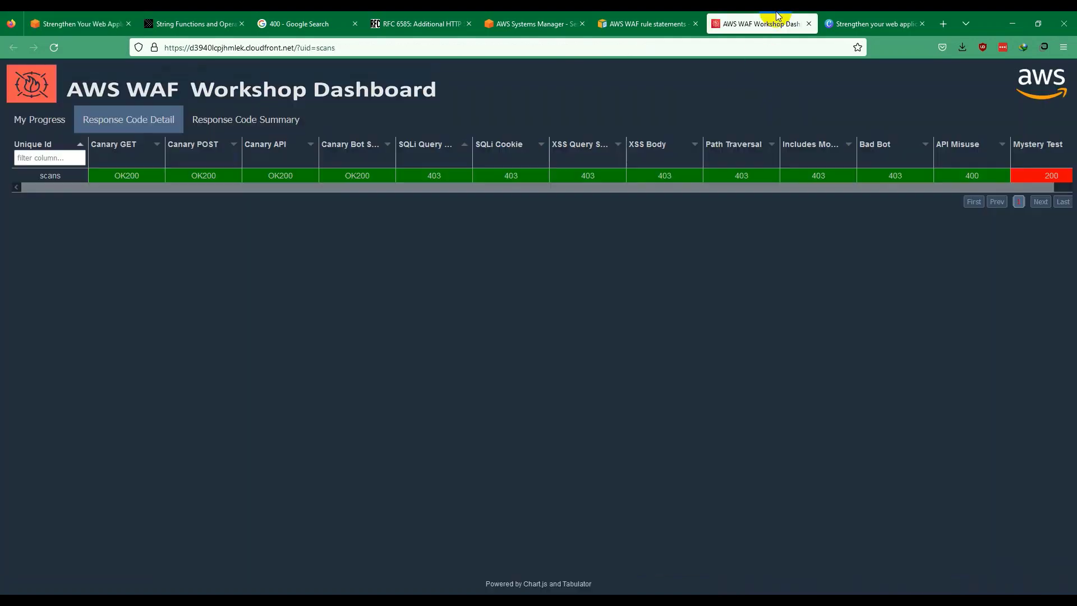
left_click(46, 126)
mouse_move(583, 206)
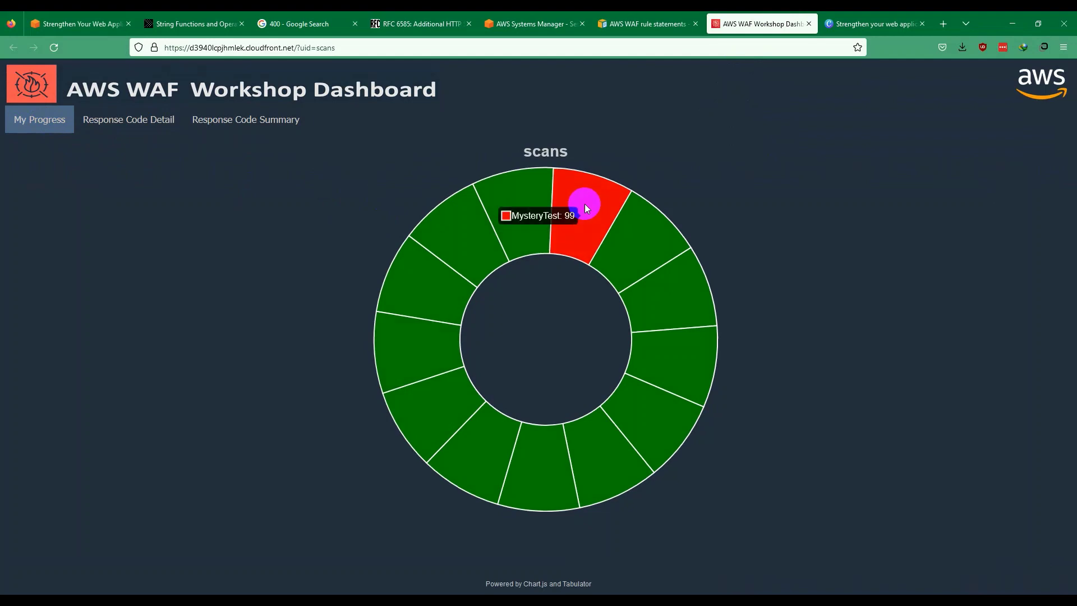
left_click(152, 120)
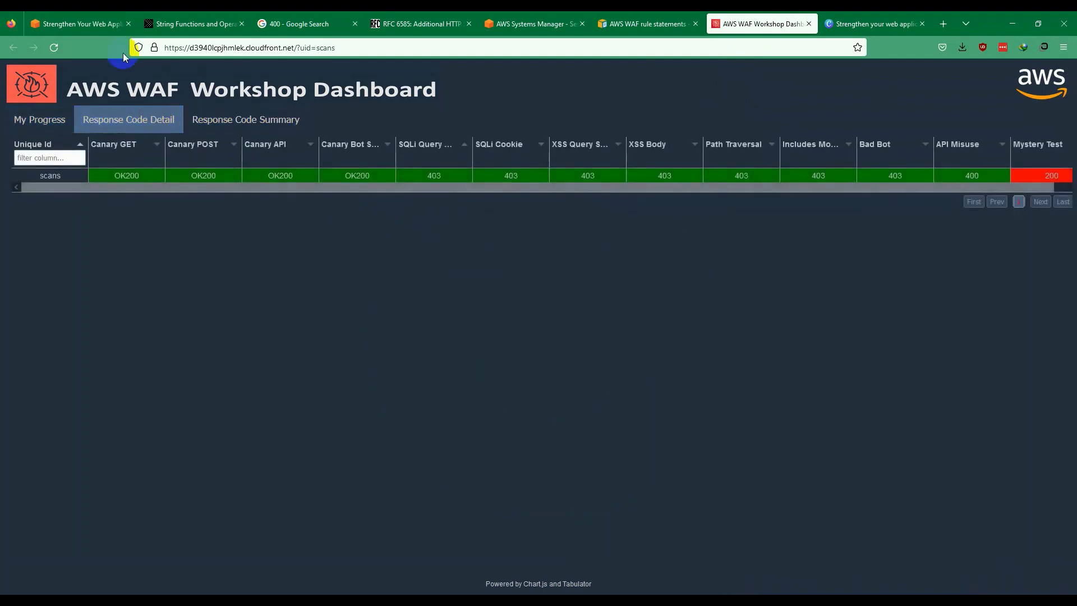
- Return to the workshop page and review the example rule's name, type, inspected header, match type and text transformation
left_click(49, 16)
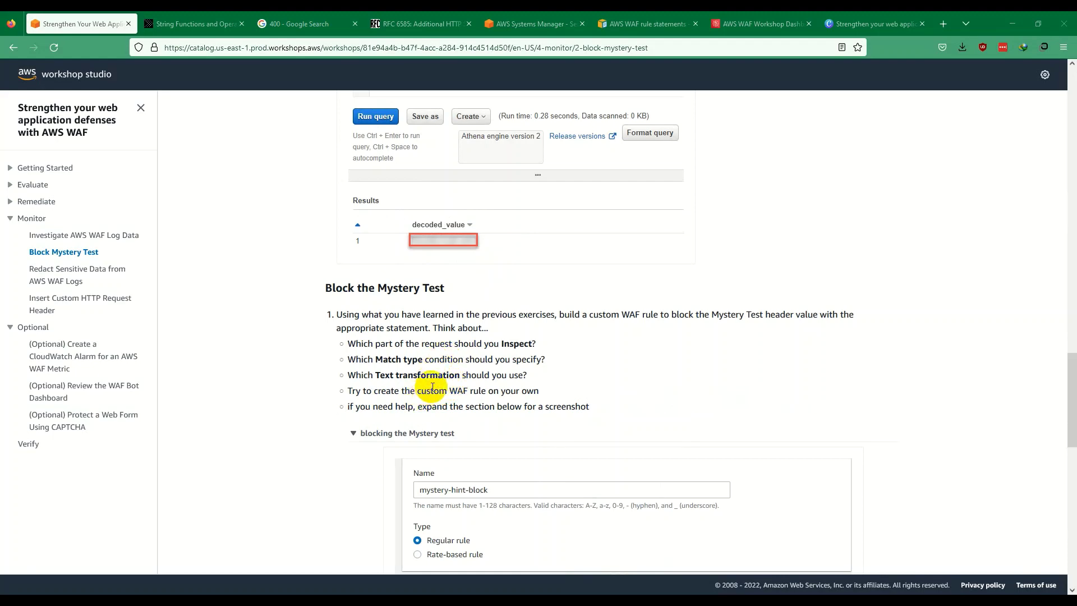
scroll(429, 390, "down", 3)
scroll(432, 387, "up", 1)
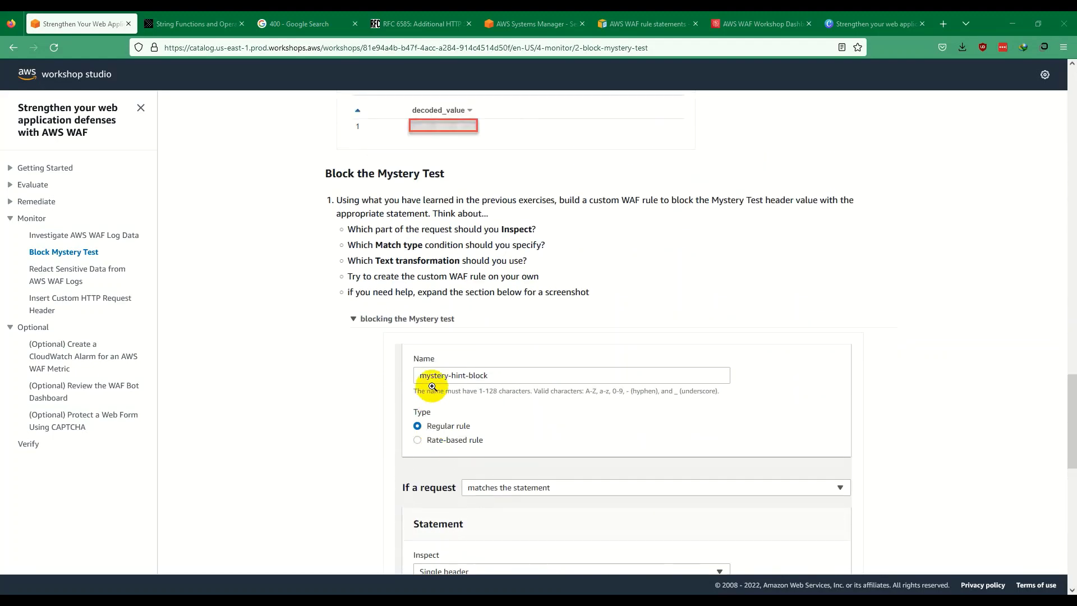
scroll(432, 386, "down", 4)
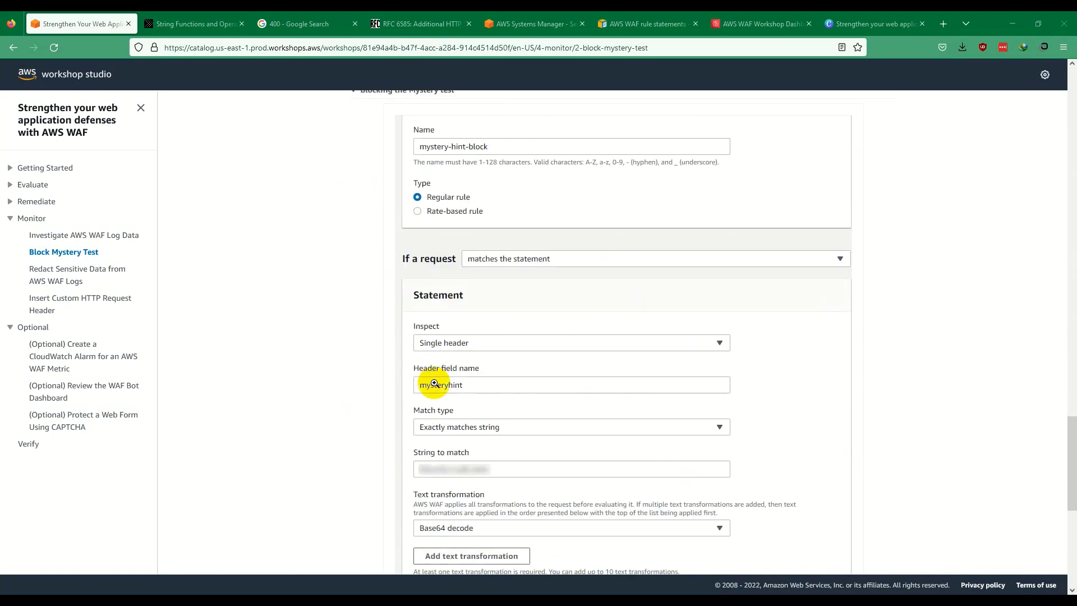
scroll(435, 383, "up", 3)
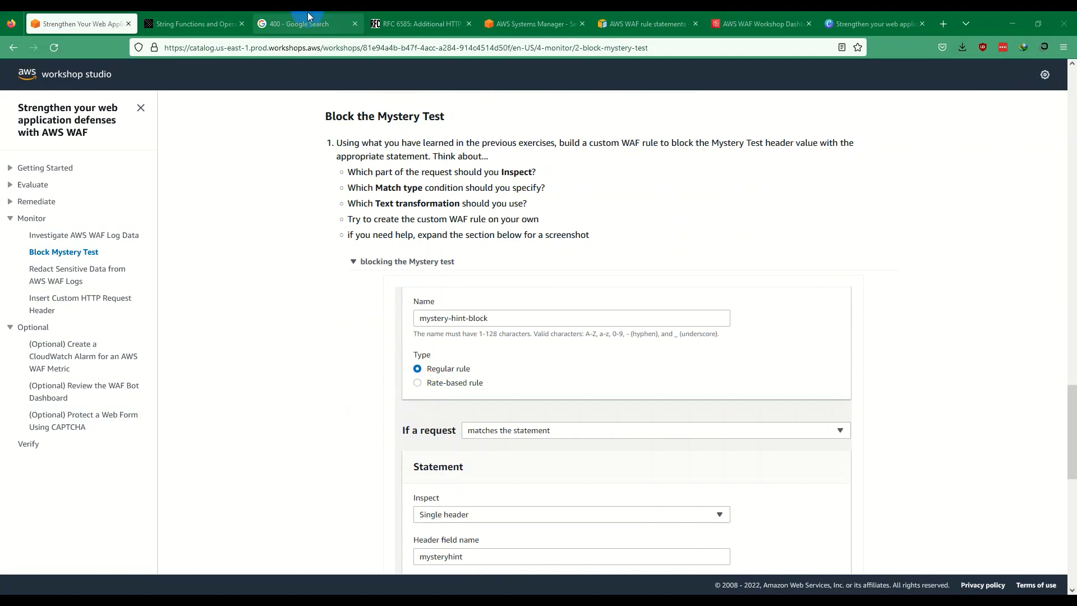
- Switch to the AWS WAF rule statements page in the AWS documentation
left_click(533, 23)
left_click(660, 23)
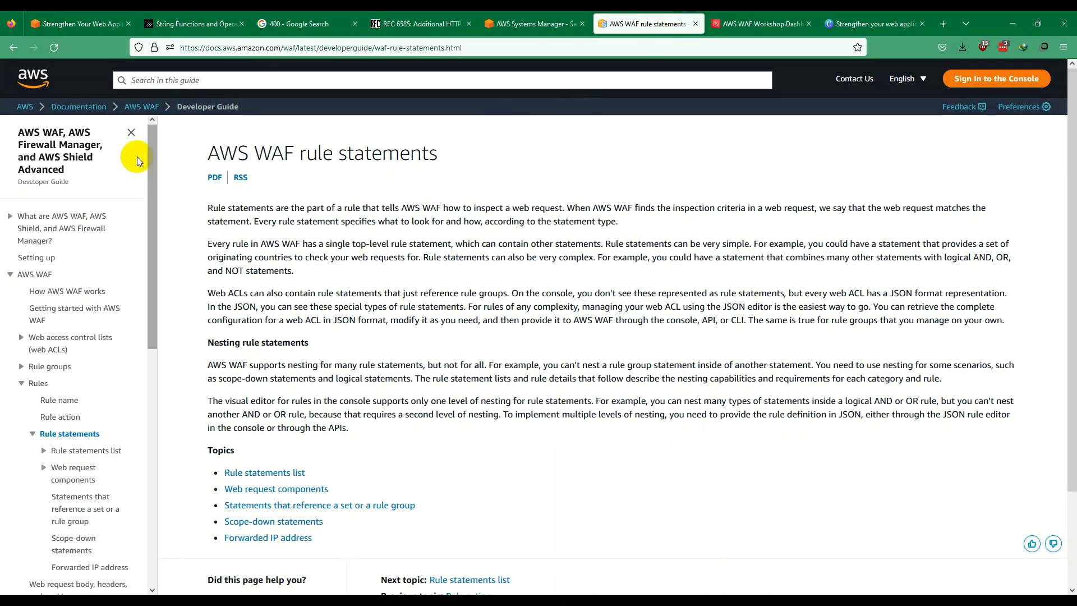